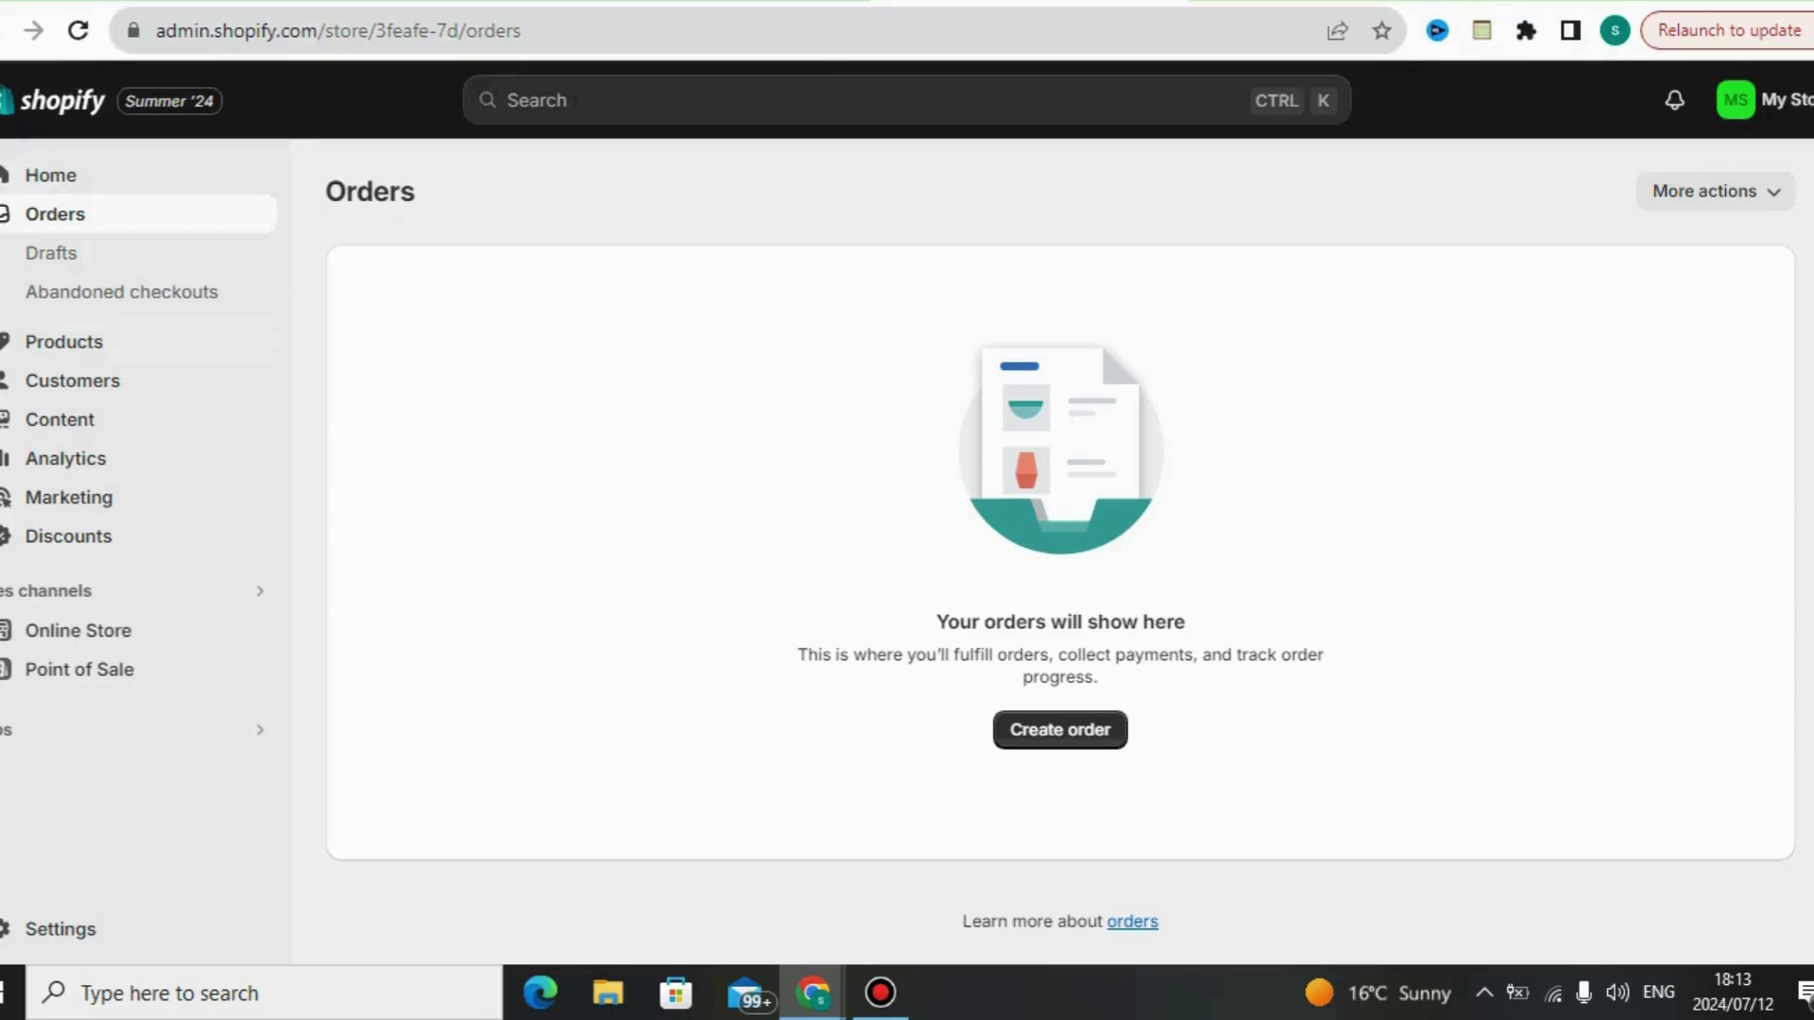
- Go to the Products page, which still offers only the prompt to add or import products
{"action": "left_click", "coordinate": [64, 339]}
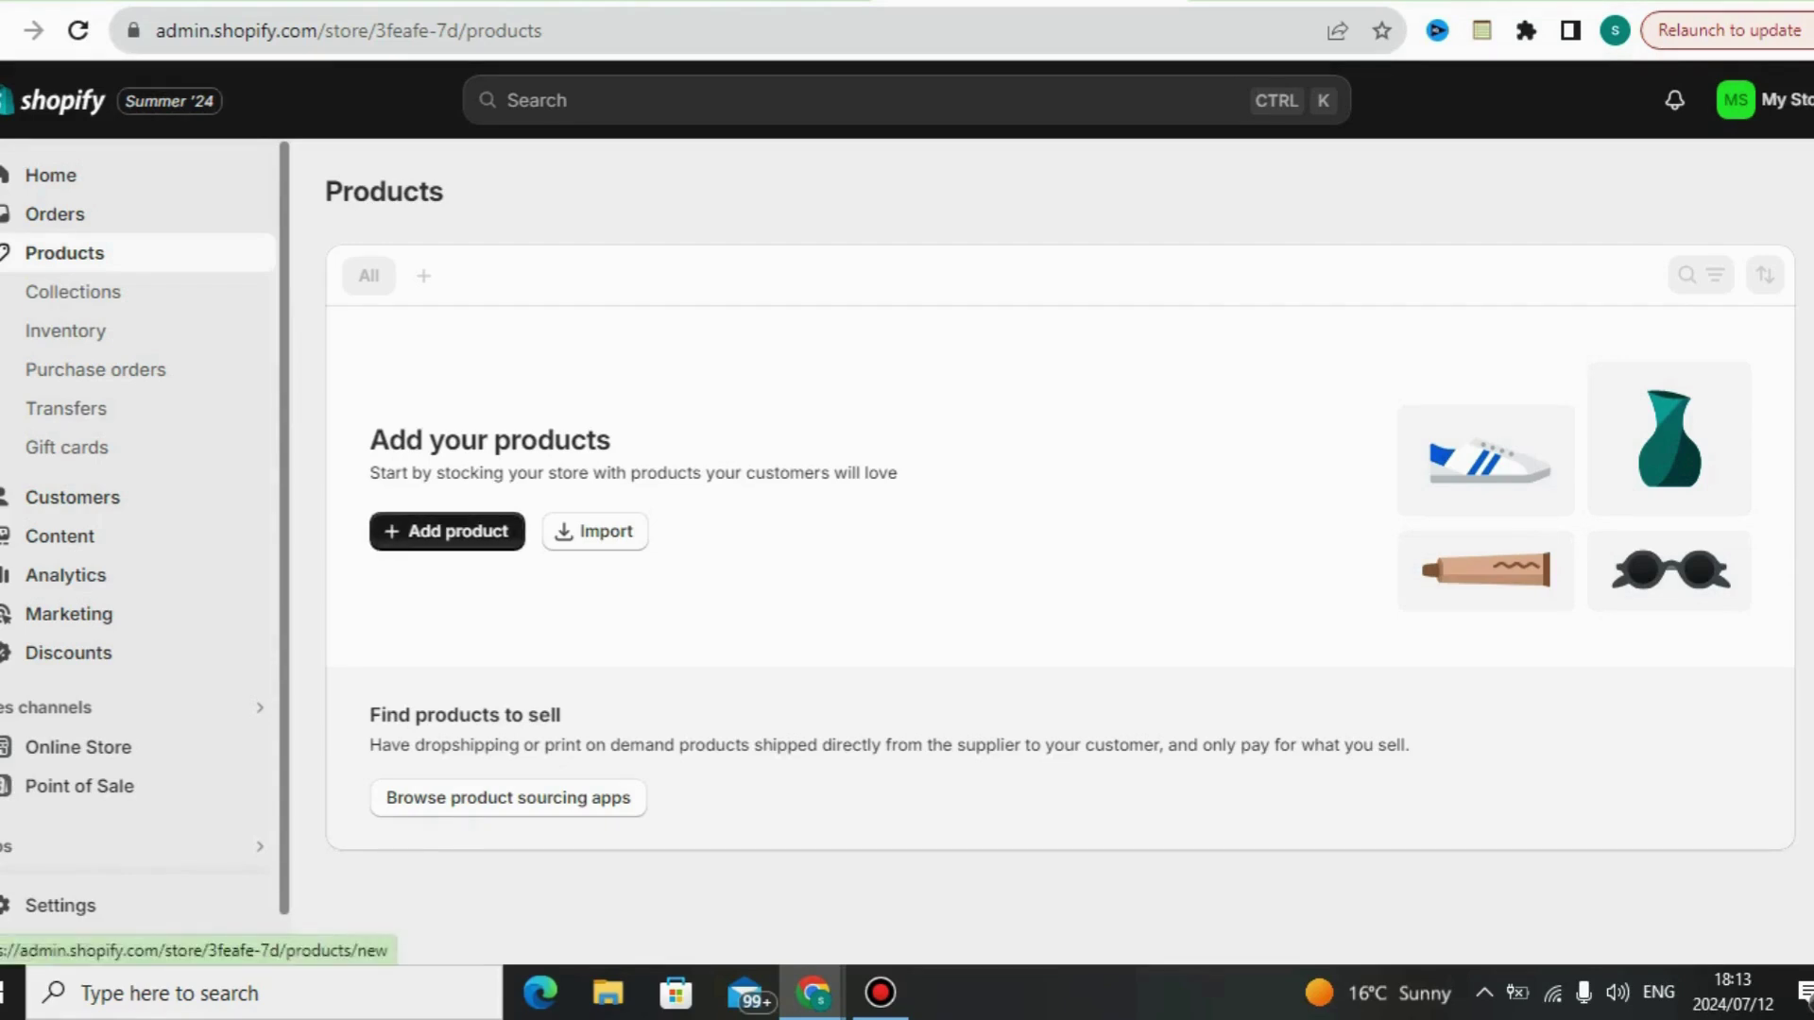
- Start a new product, look over the blank form, and place the cursor in the Title field
{"action": "left_click", "coordinate": [447, 531]}
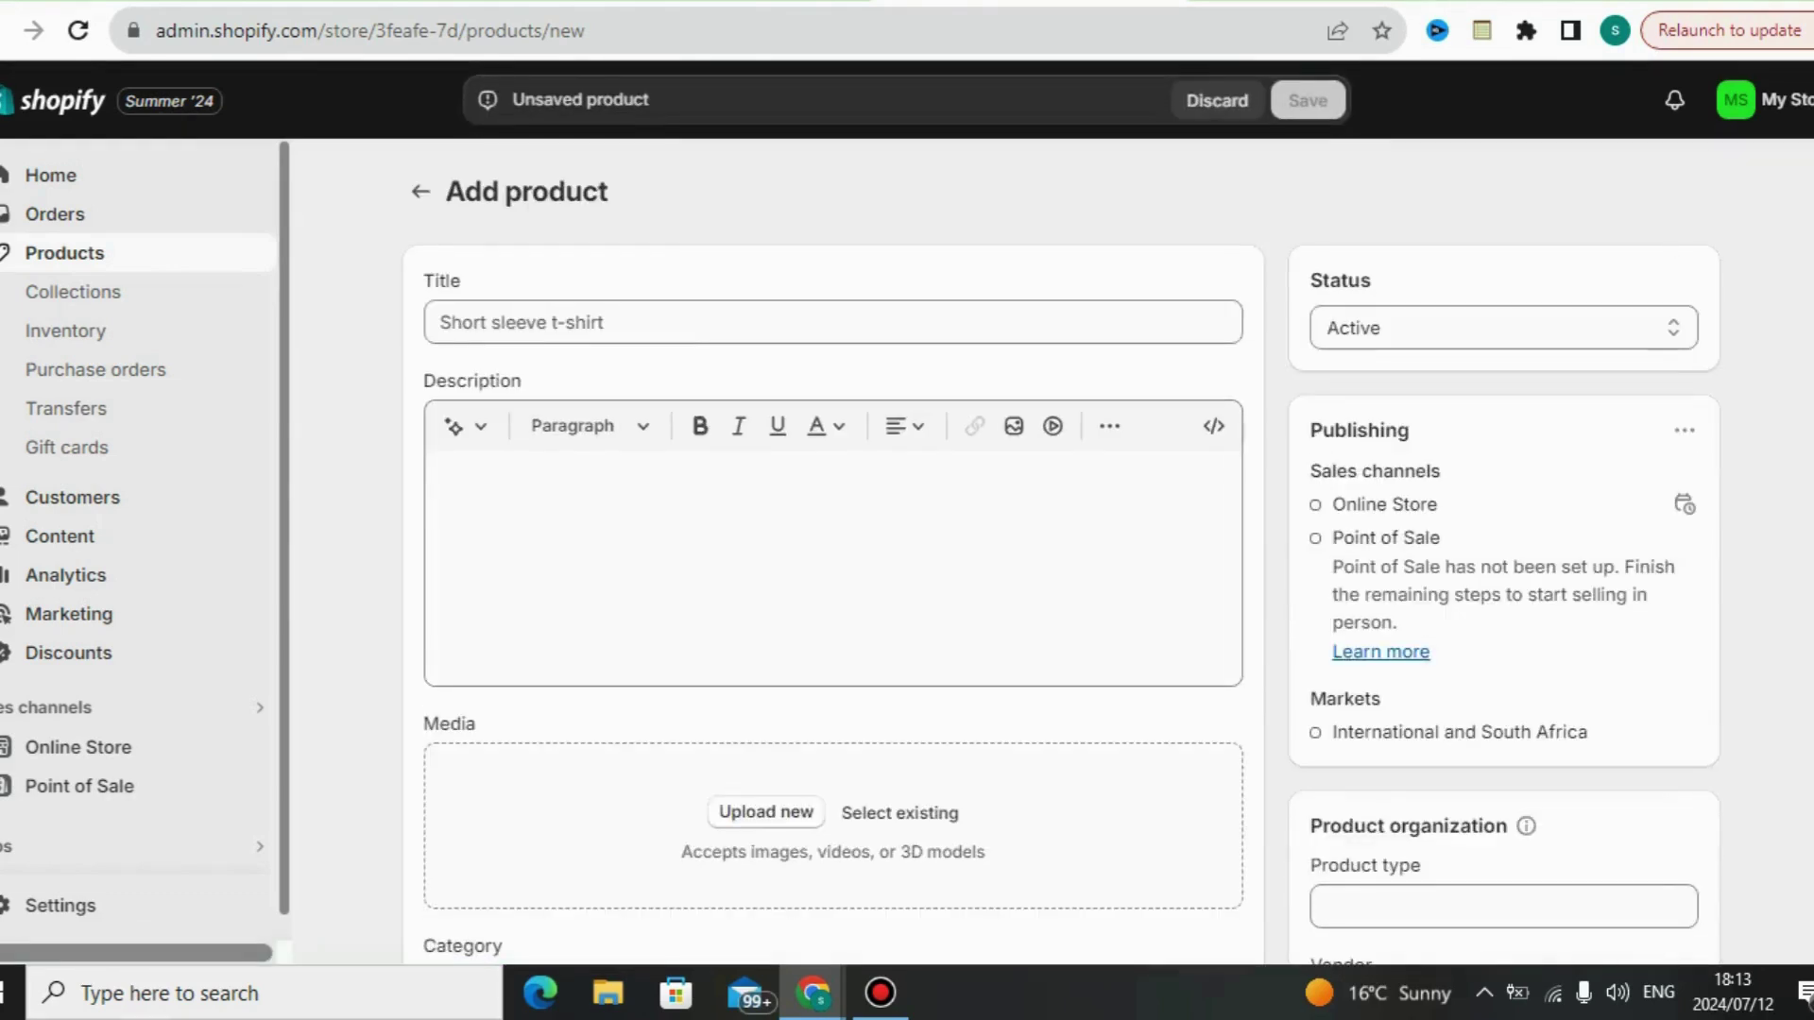
{"action": "scroll", "coordinate": [832, 567], "scroll_direction": "down", "scroll_amount": 2}
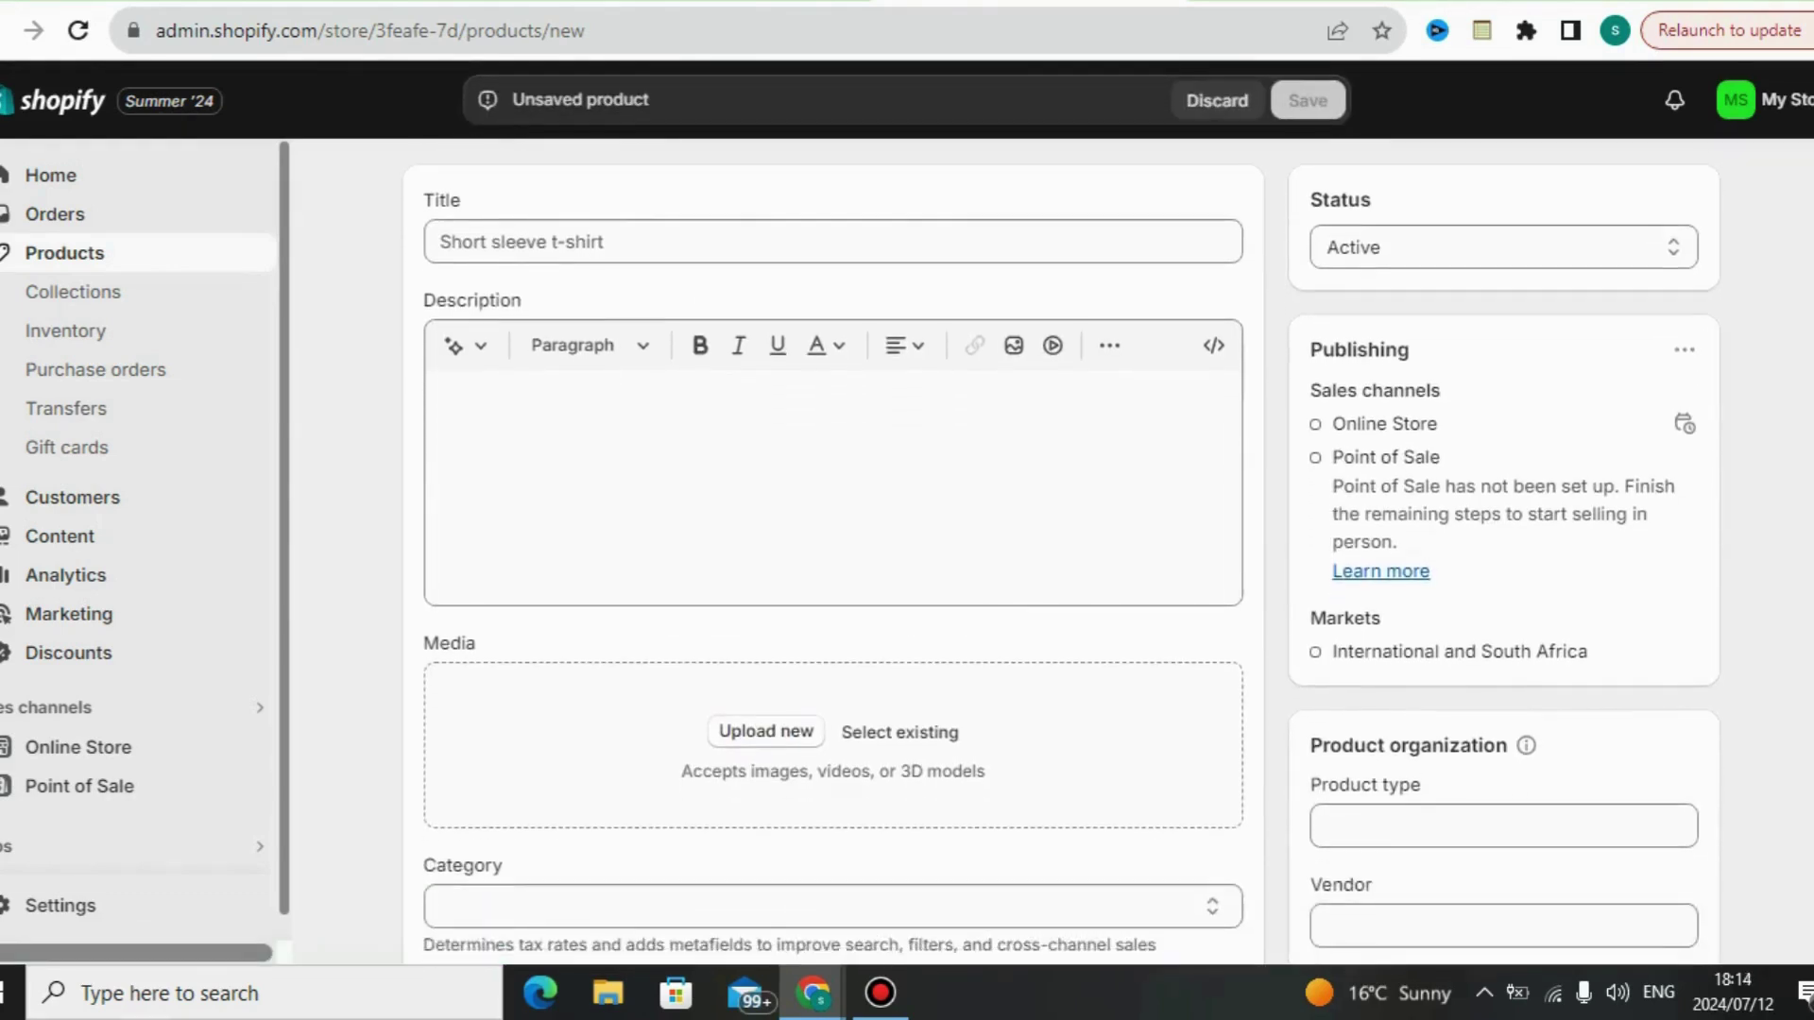
{"action": "scroll", "coordinate": [831, 566], "scroll_direction": "down", "scroll_amount": 2}
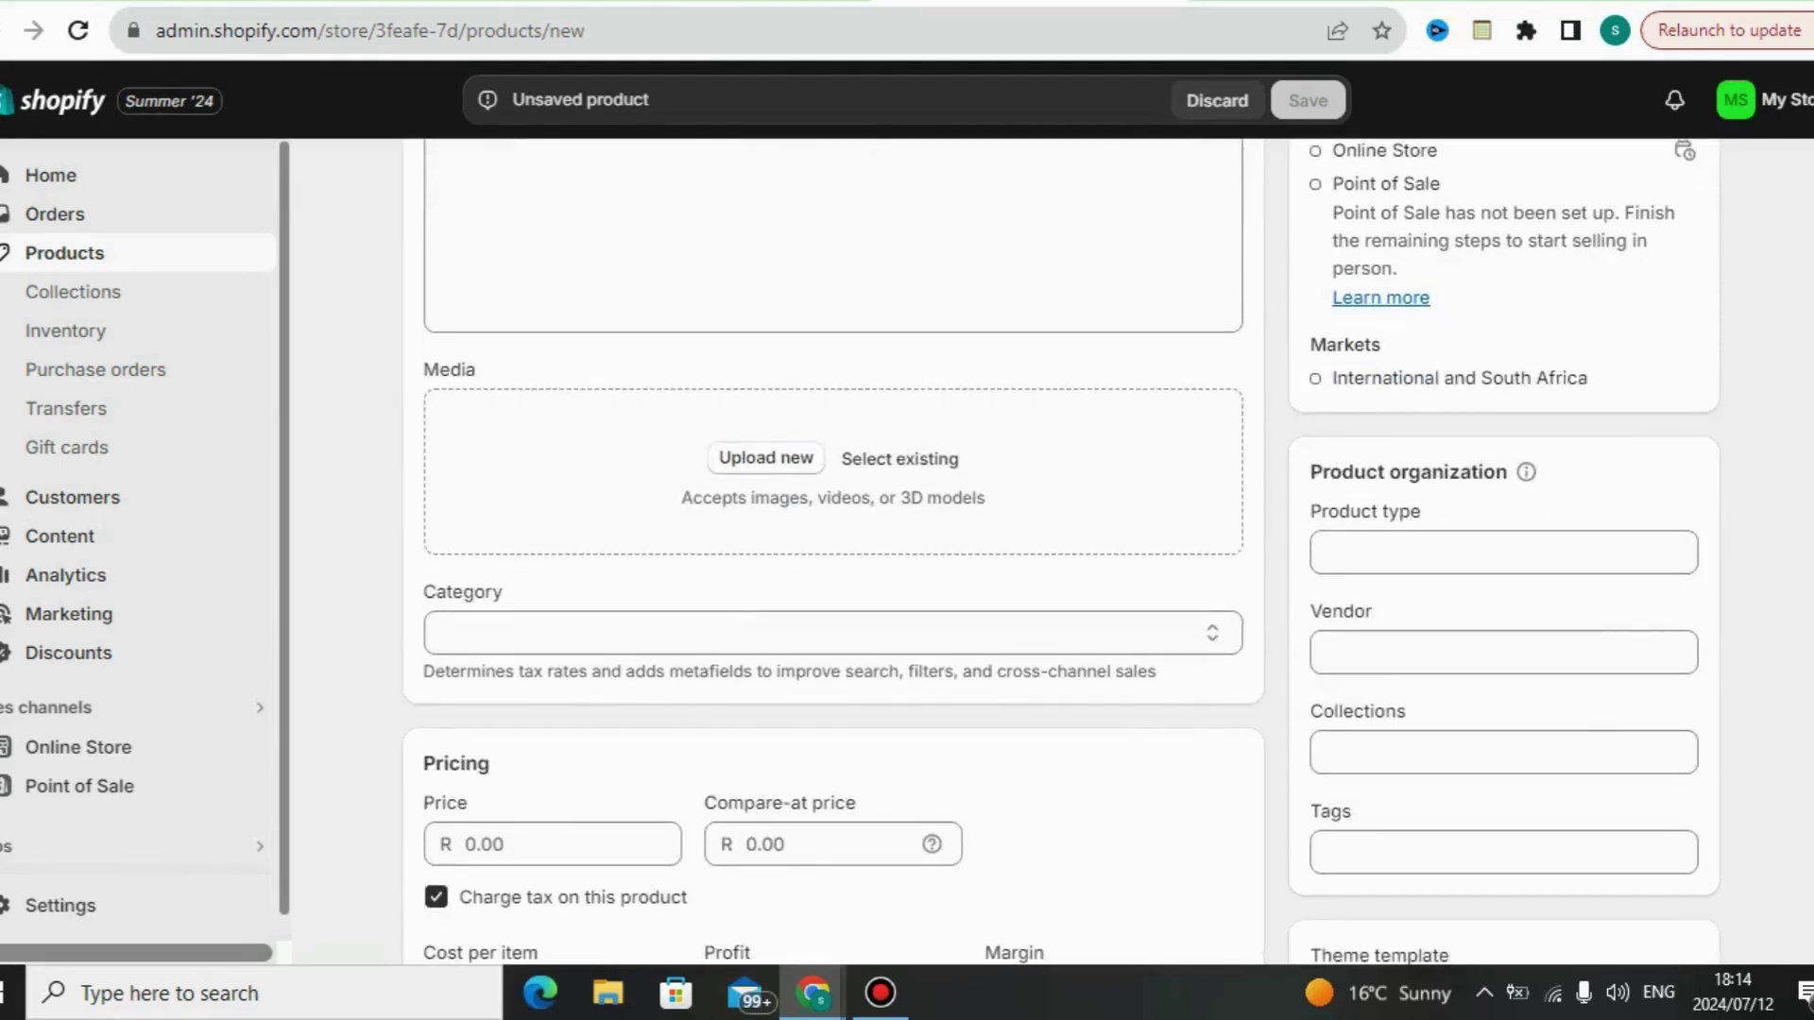
{"action": "triple_click", "coordinate": [1459, 378]}
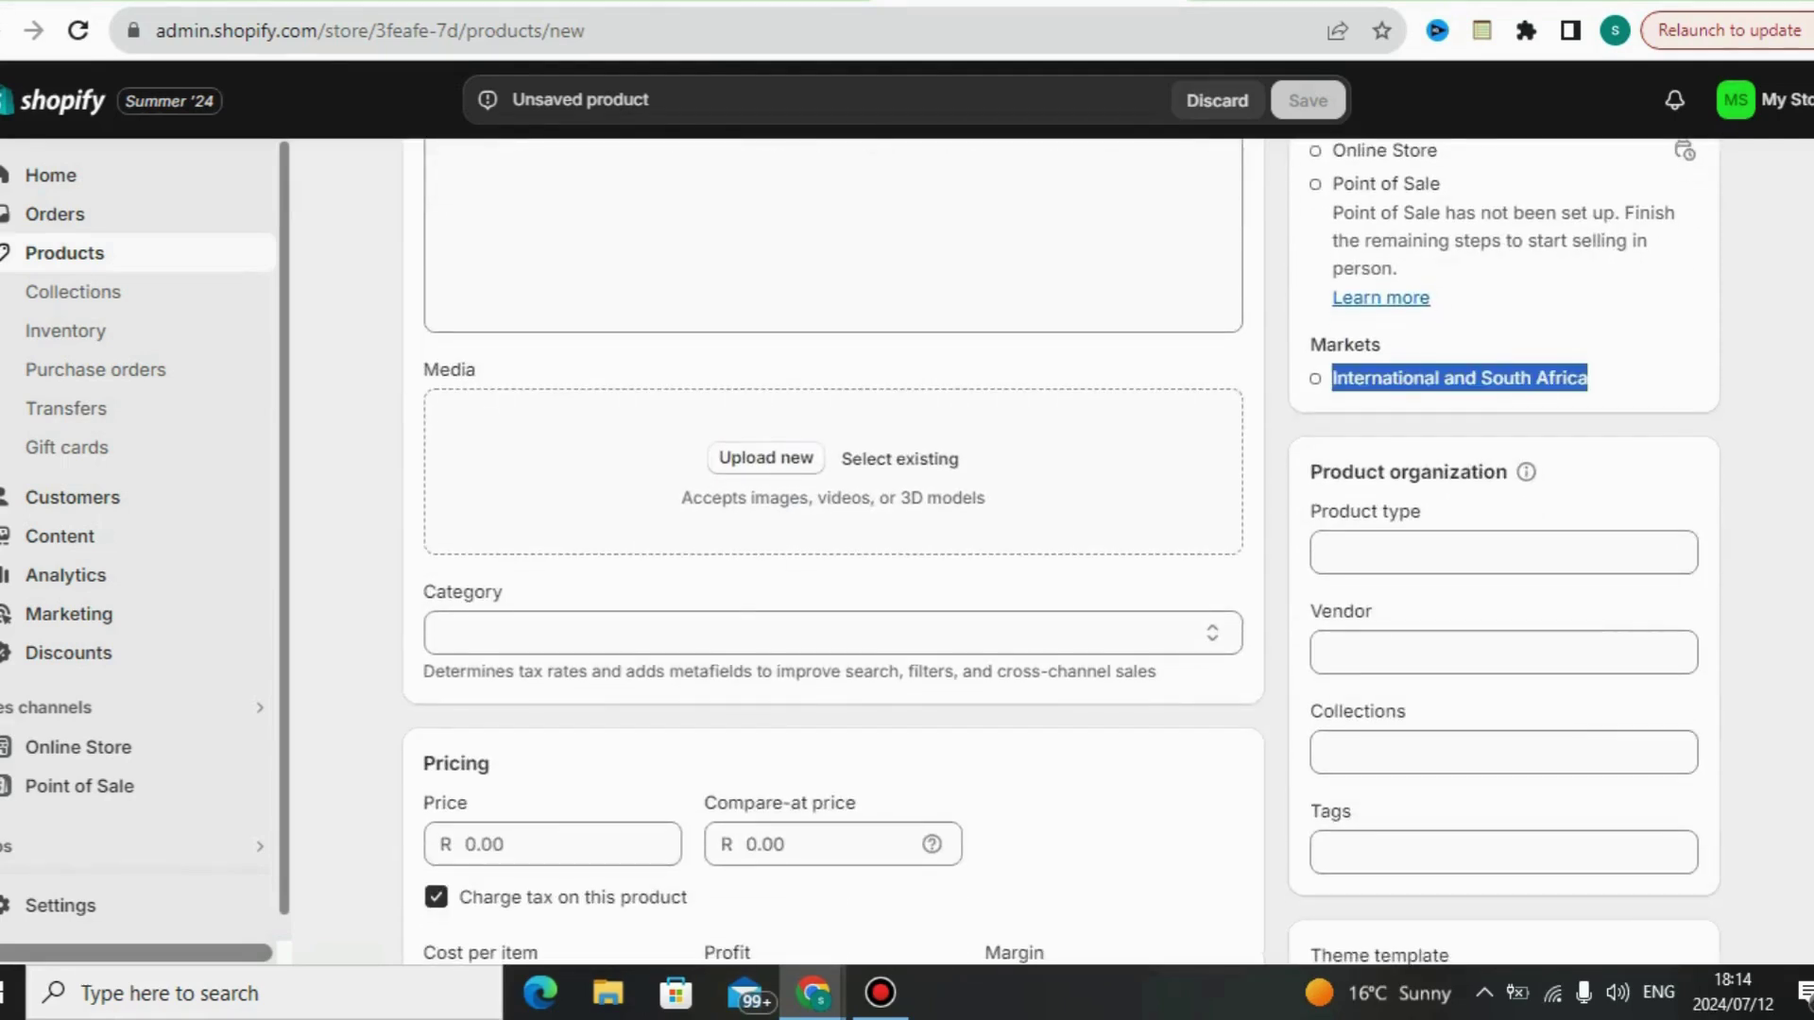
{"action": "scroll", "coordinate": [831, 567], "scroll_direction": "up", "scroll_amount": 4}
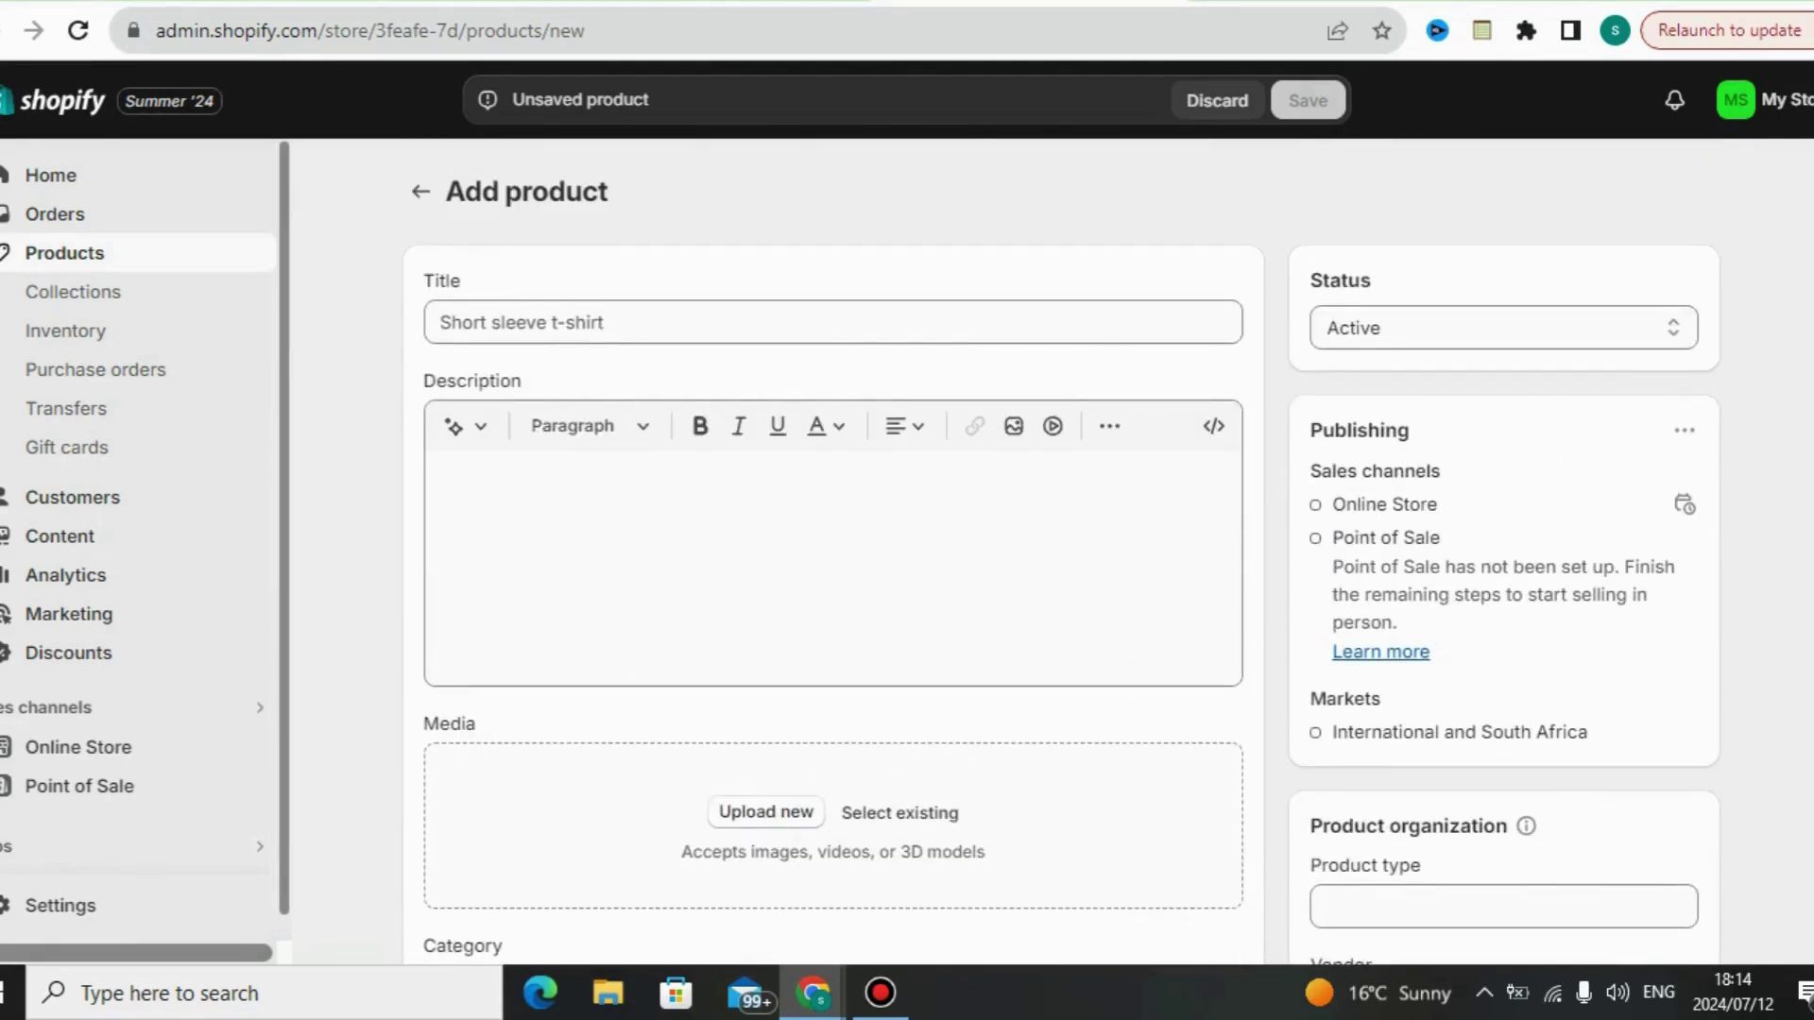
{"action": "left_click", "coordinate": [442, 322]}
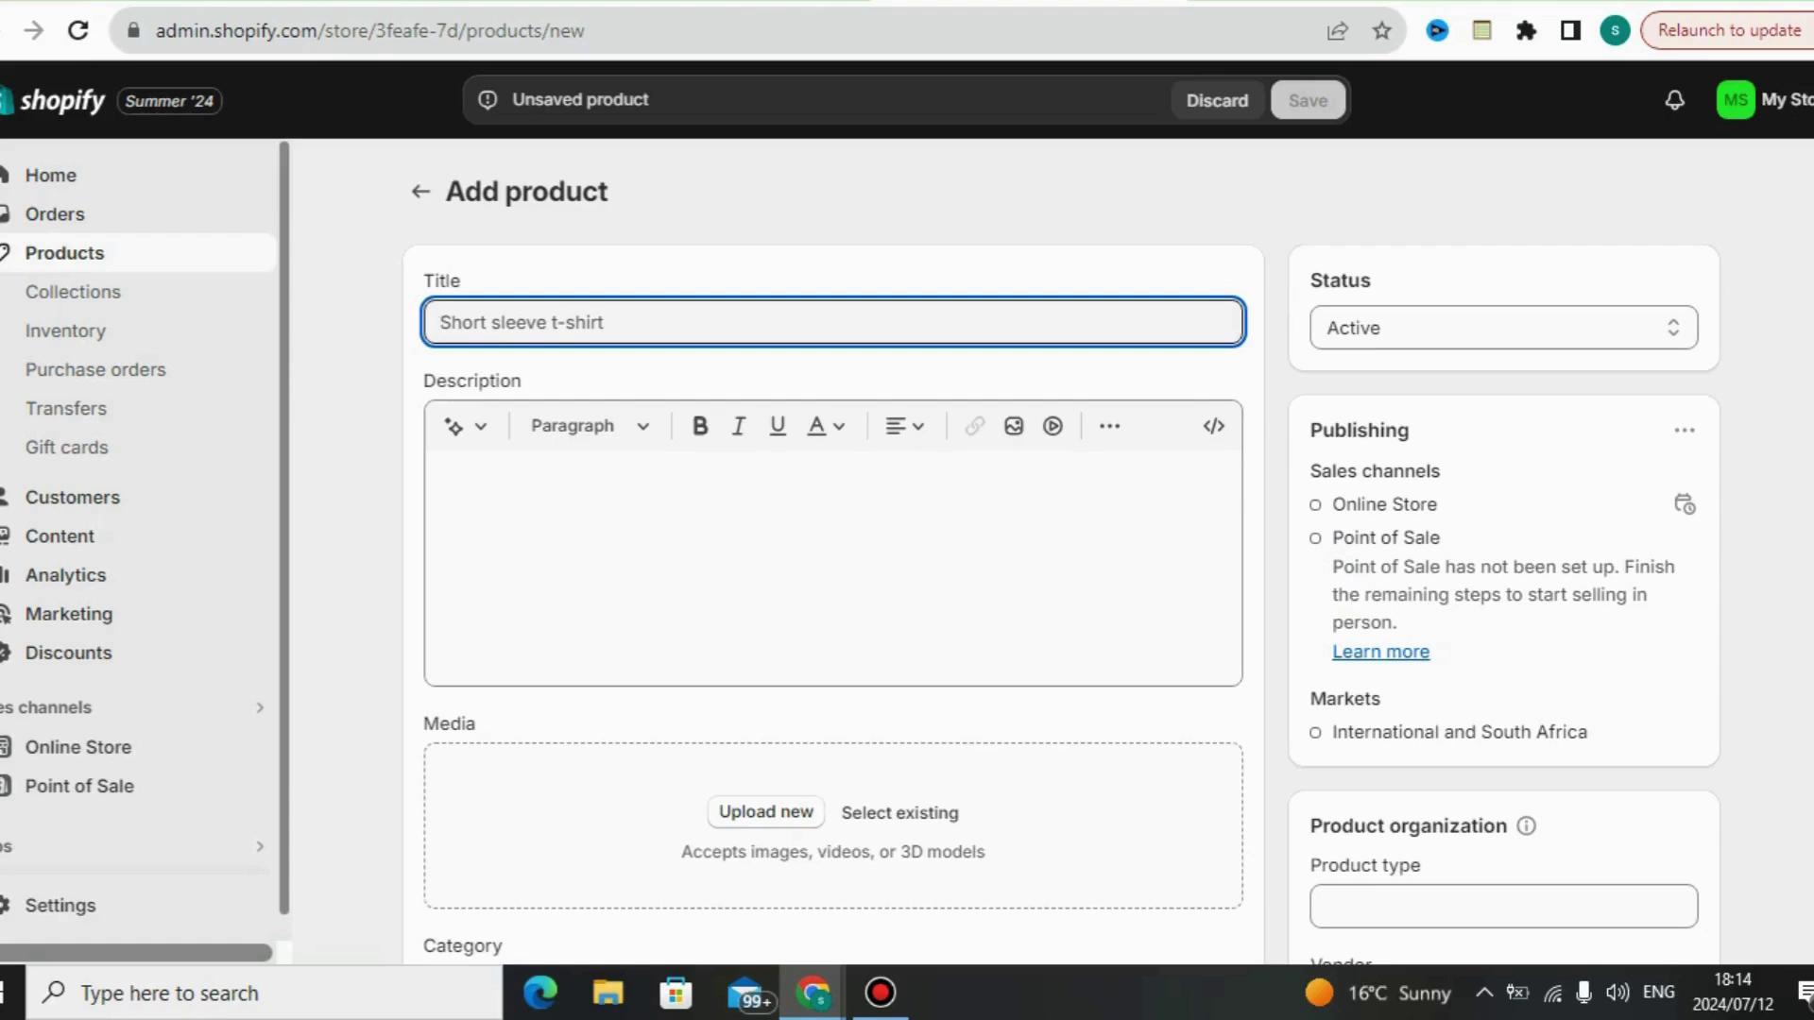
- Generate an AI description from the keywords 't shirt for men' and keep it
{"action": "left_click", "coordinate": [442, 477]}
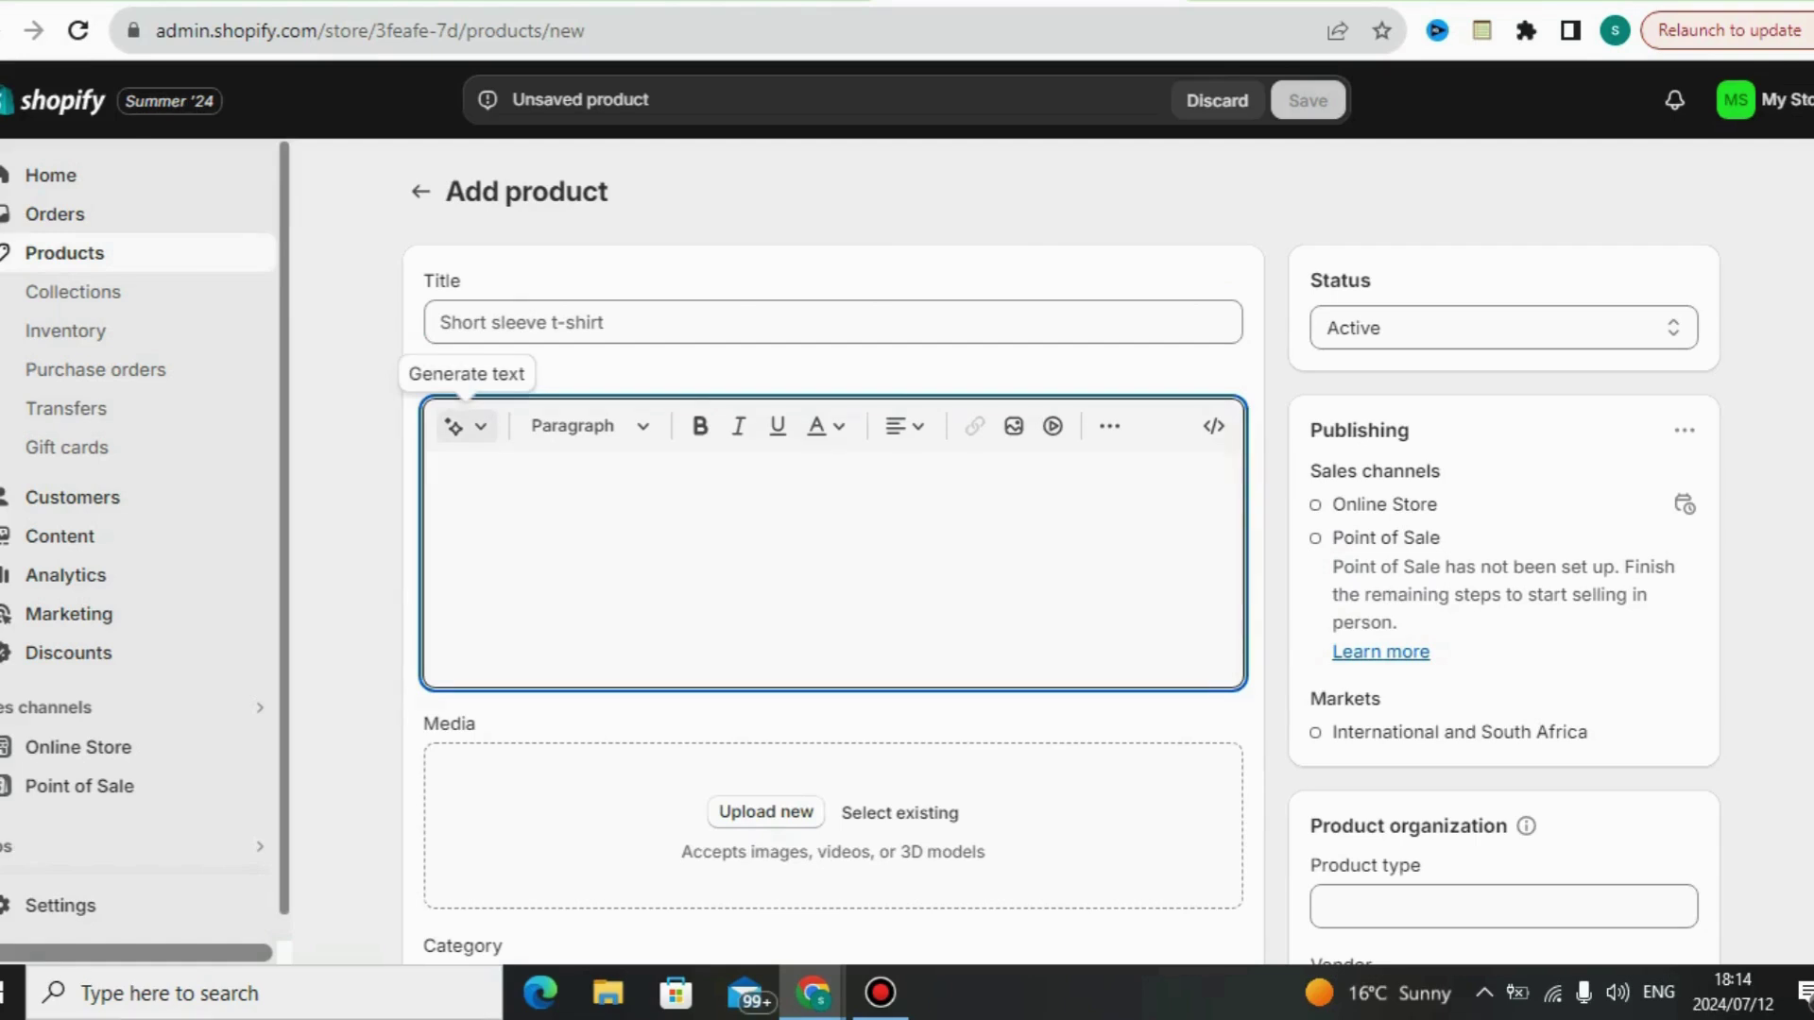
{"action": "left_click", "coordinate": [455, 426]}
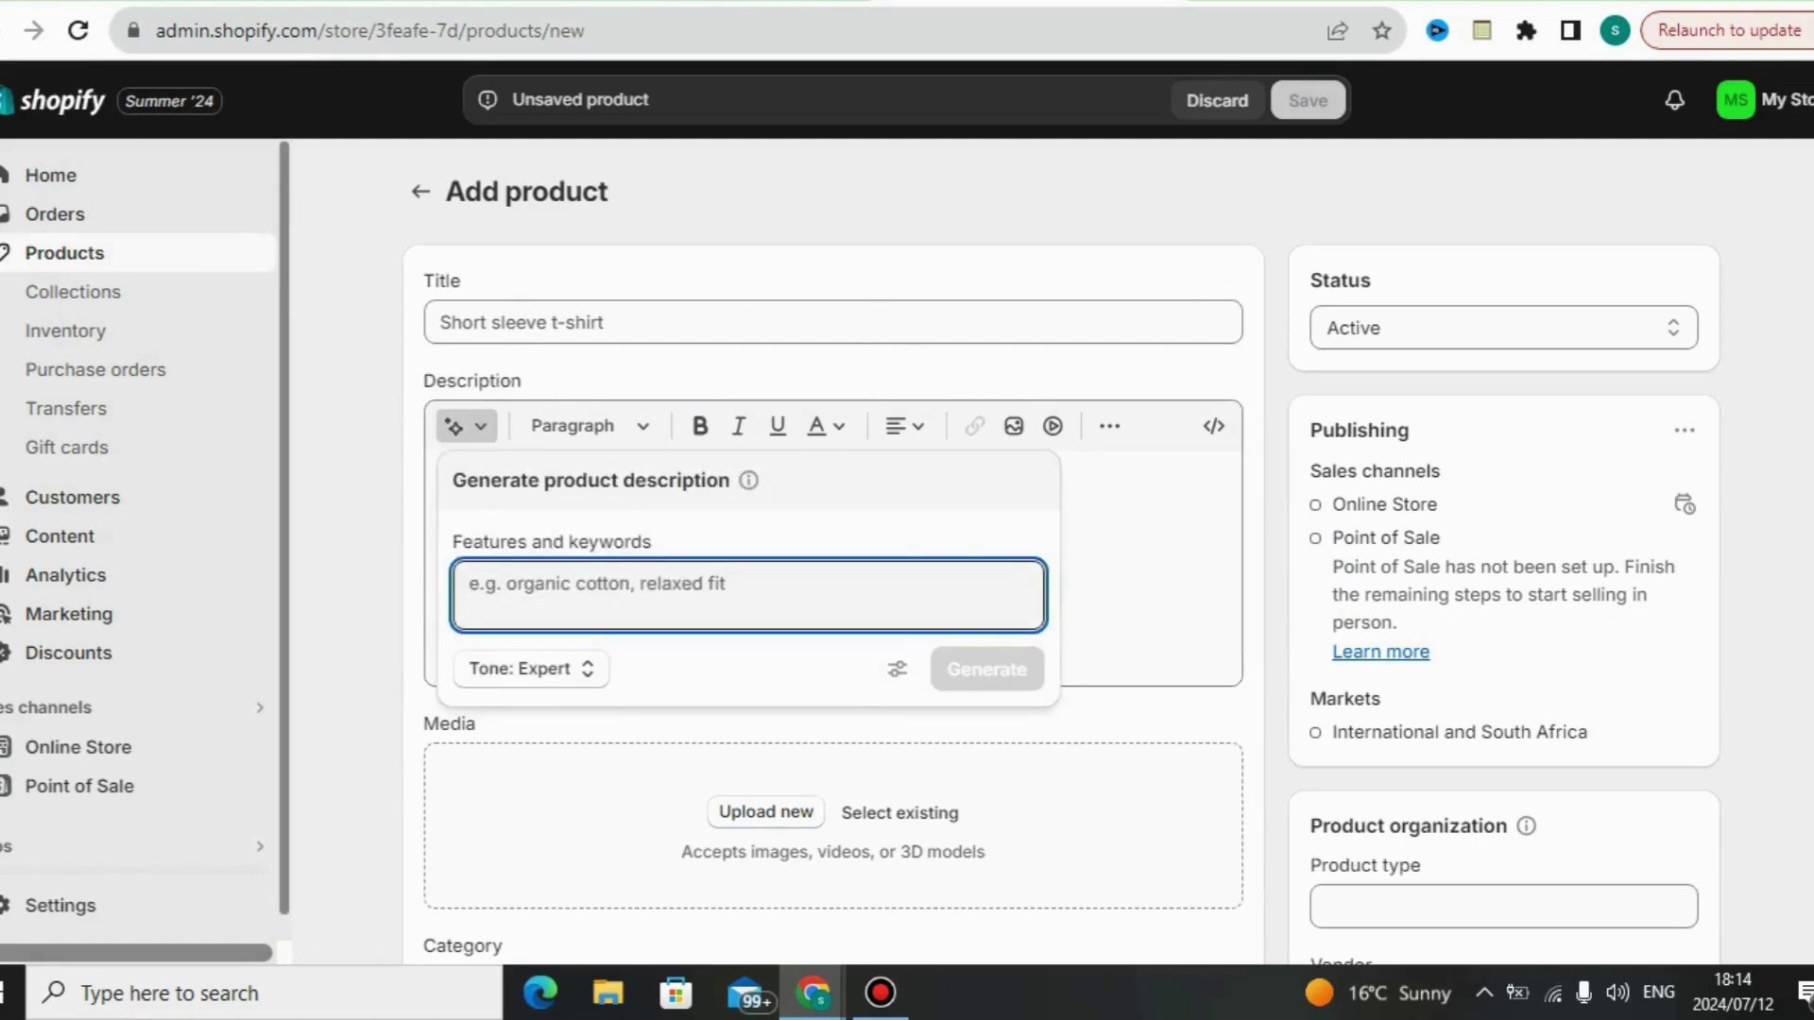
{"action": "type", "text": "t"}
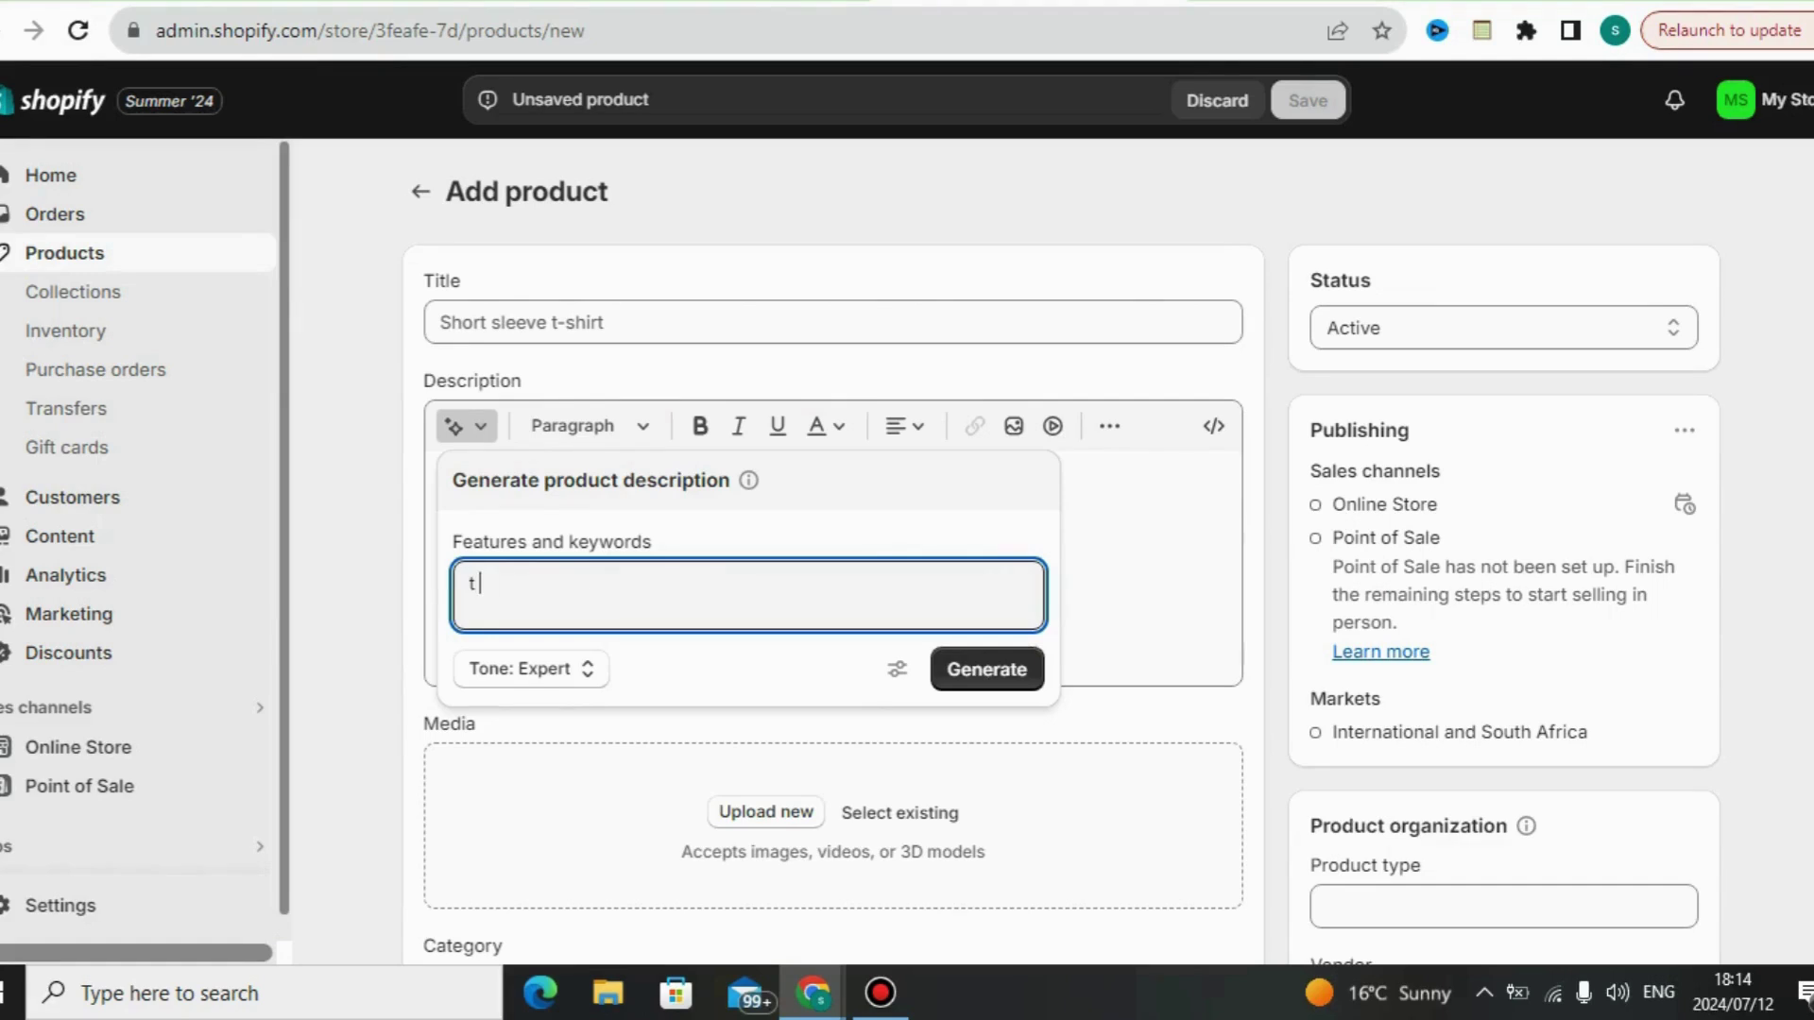
{"action": "type", "text": " shirt for men"}
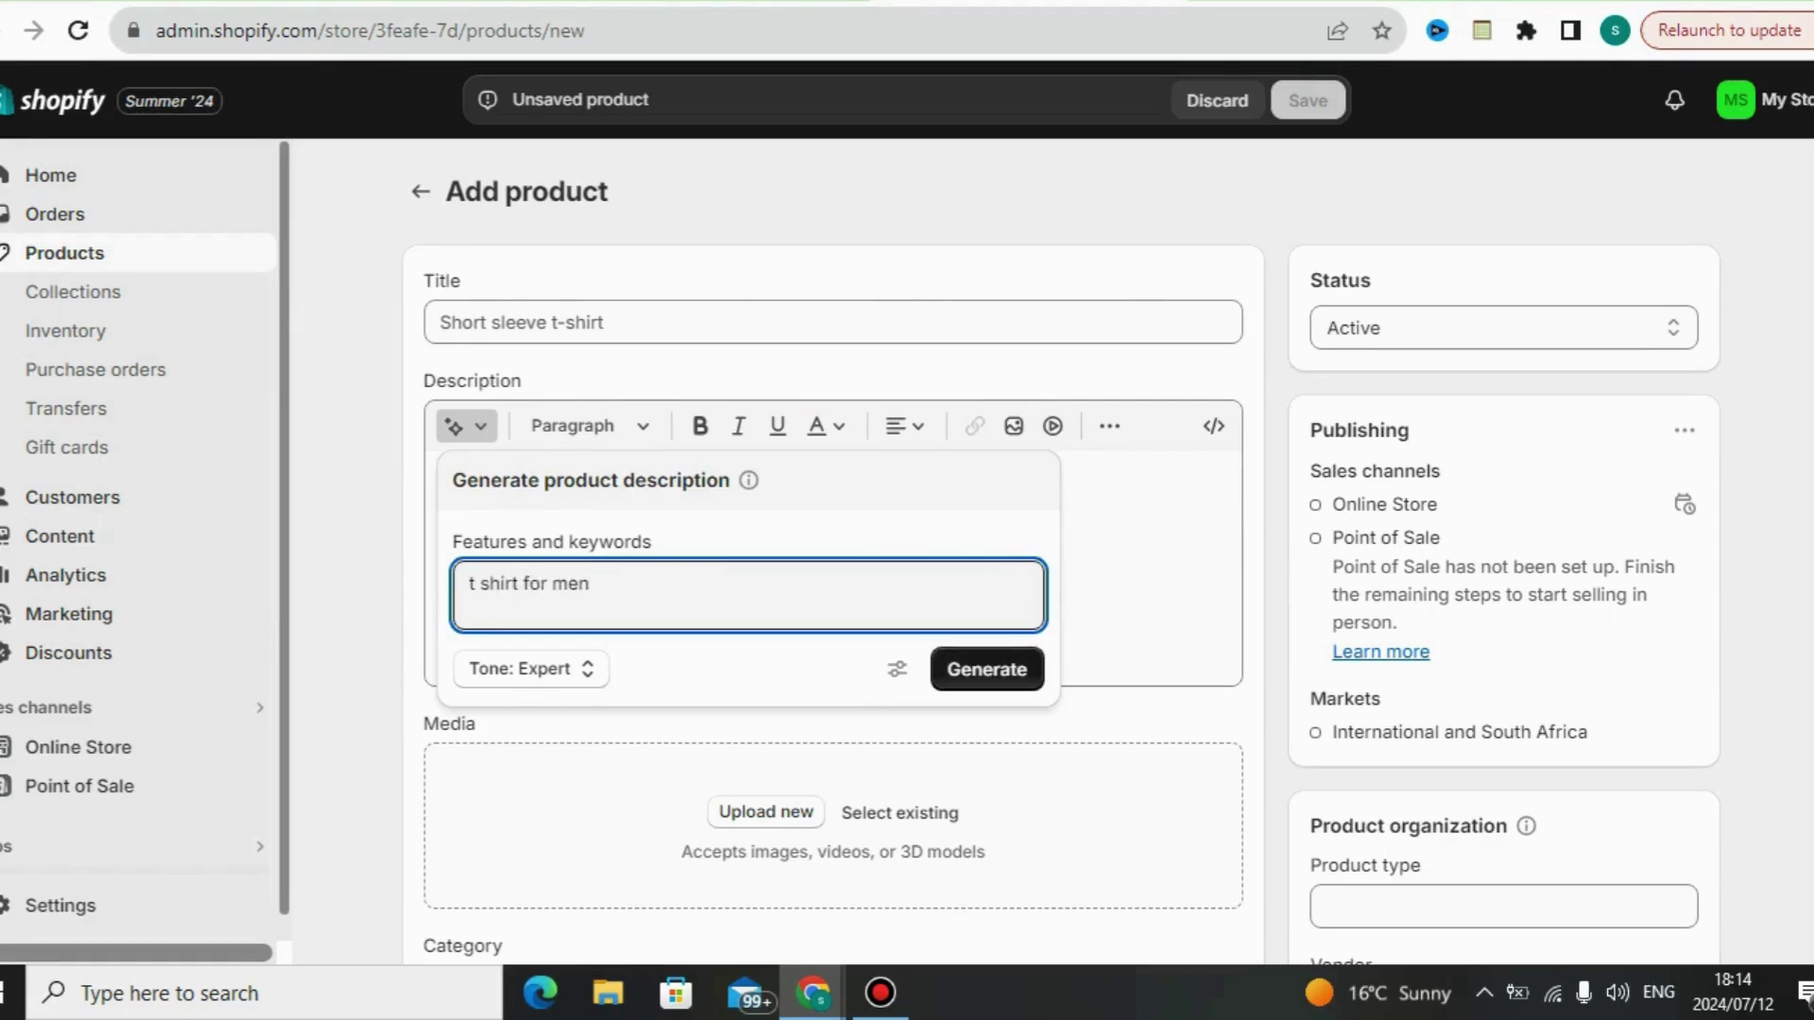
{"action": "left_click", "coordinate": [987, 669]}
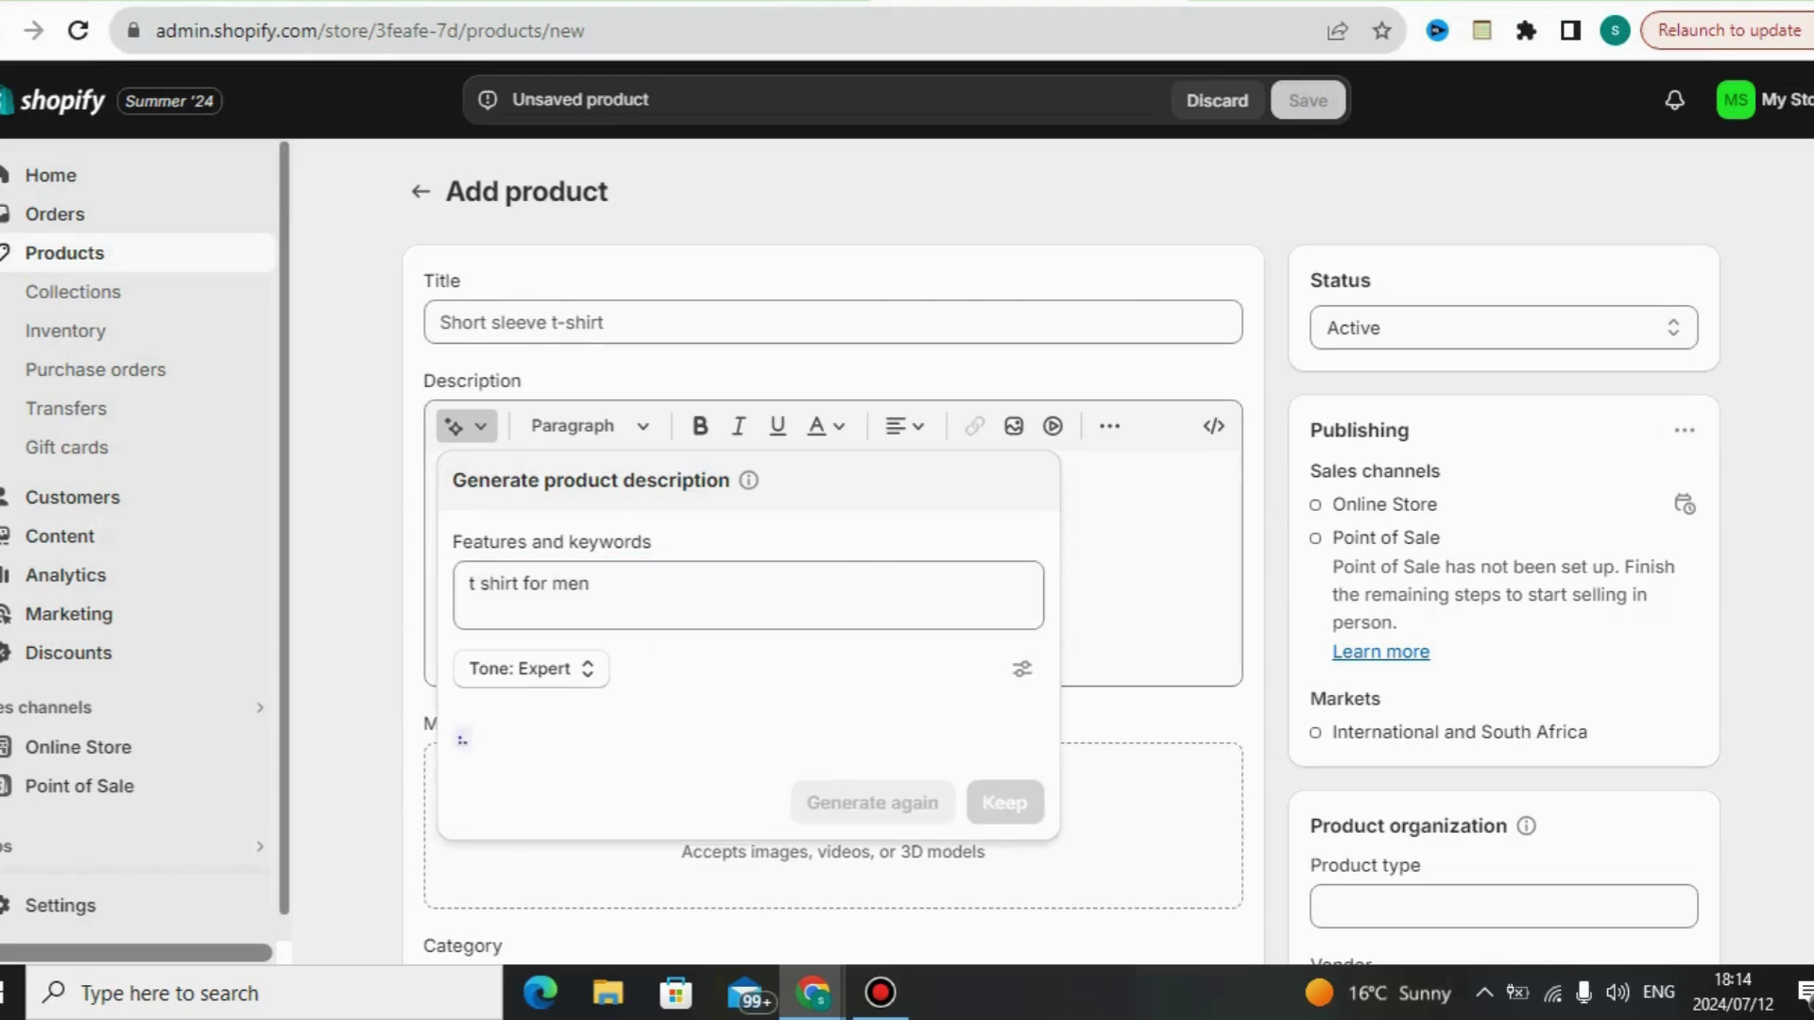
{"action": "scroll", "coordinate": [1061, 557], "scroll_direction": "down", "scroll_amount": 1}
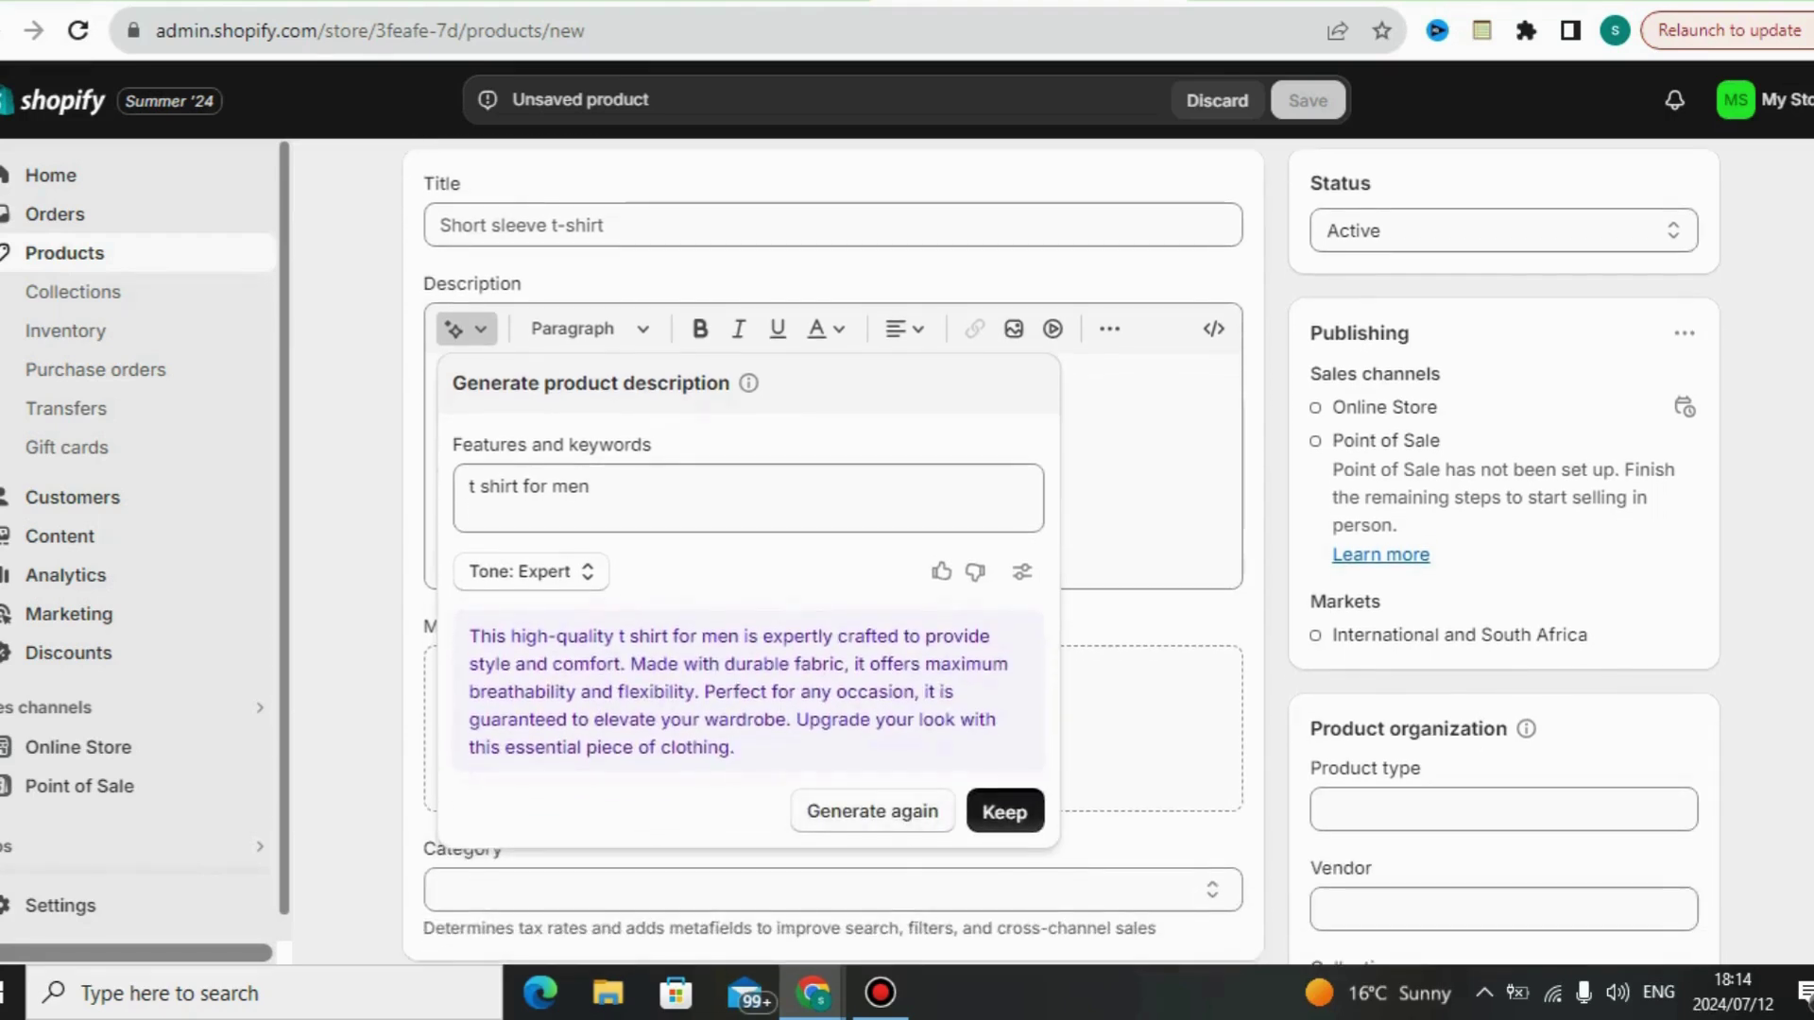
{"action": "left_click", "coordinate": [1005, 810]}
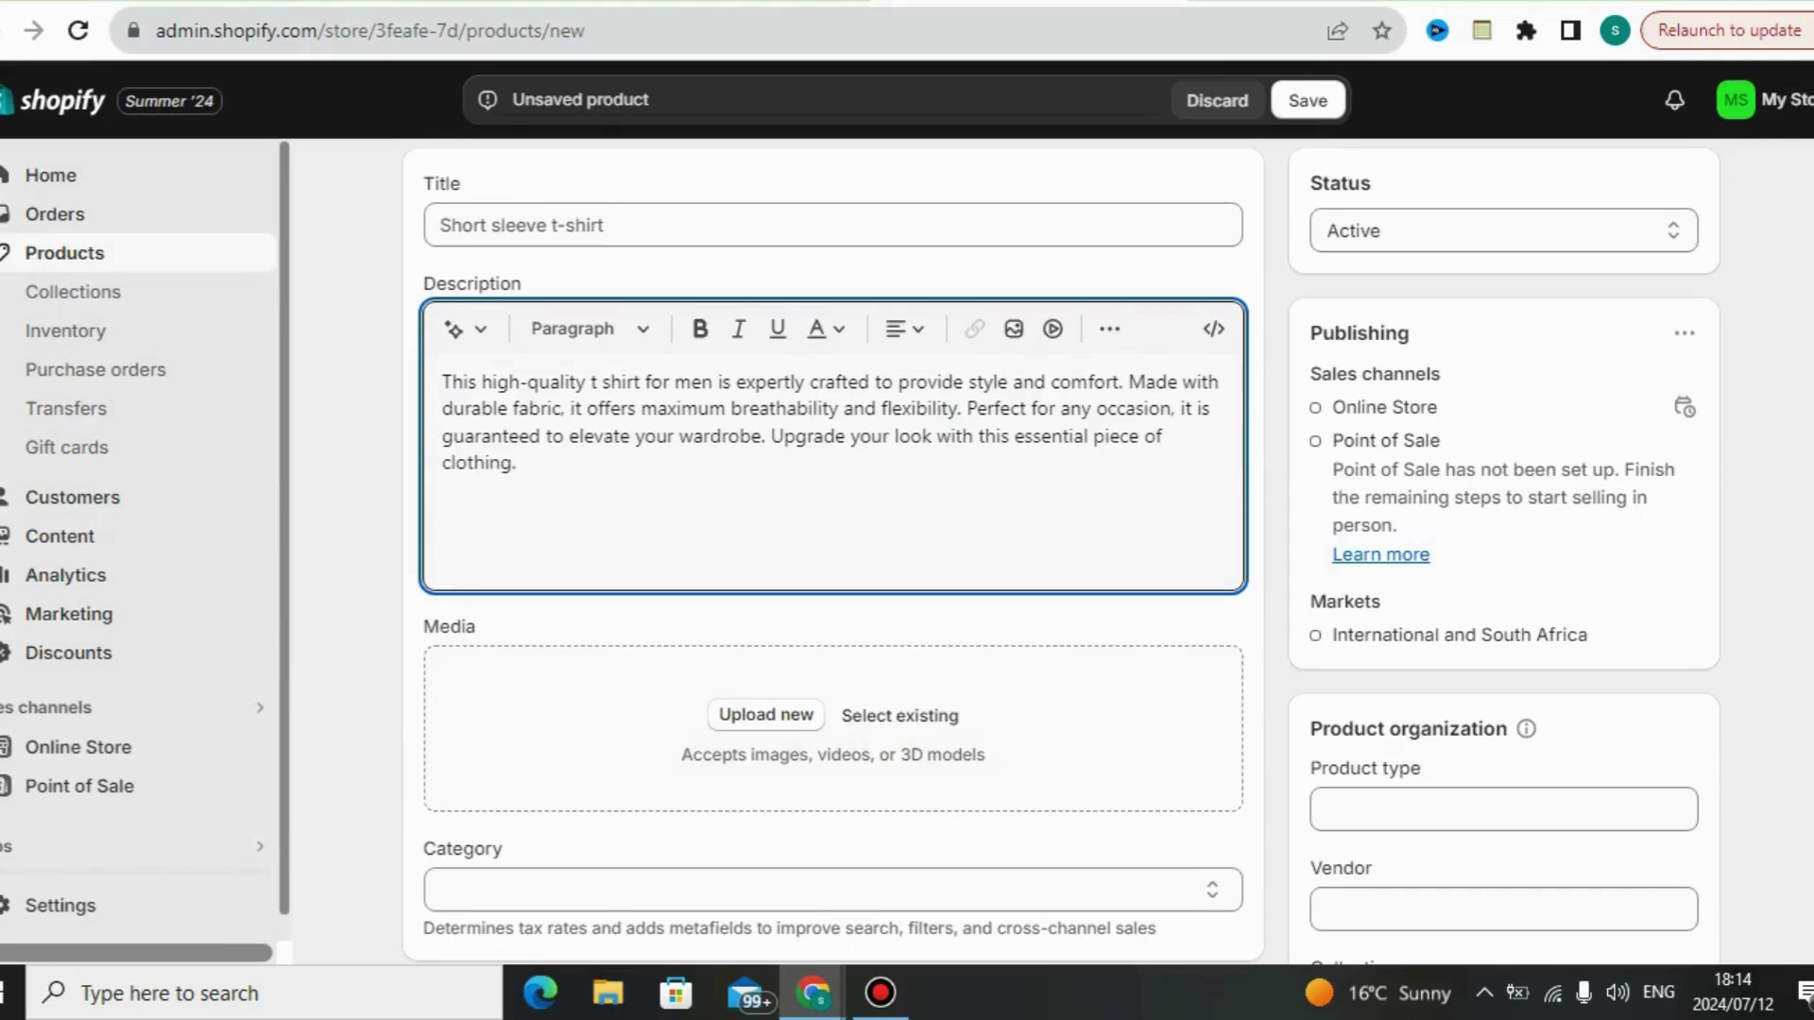
- Pick Apparel & Accessories from the category list as the product's category
{"action": "scroll", "coordinate": [831, 548], "scroll_direction": "down", "scroll_amount": 2}
{"action": "scroll", "coordinate": [1058, 548], "scroll_direction": "down", "scroll_amount": 1}
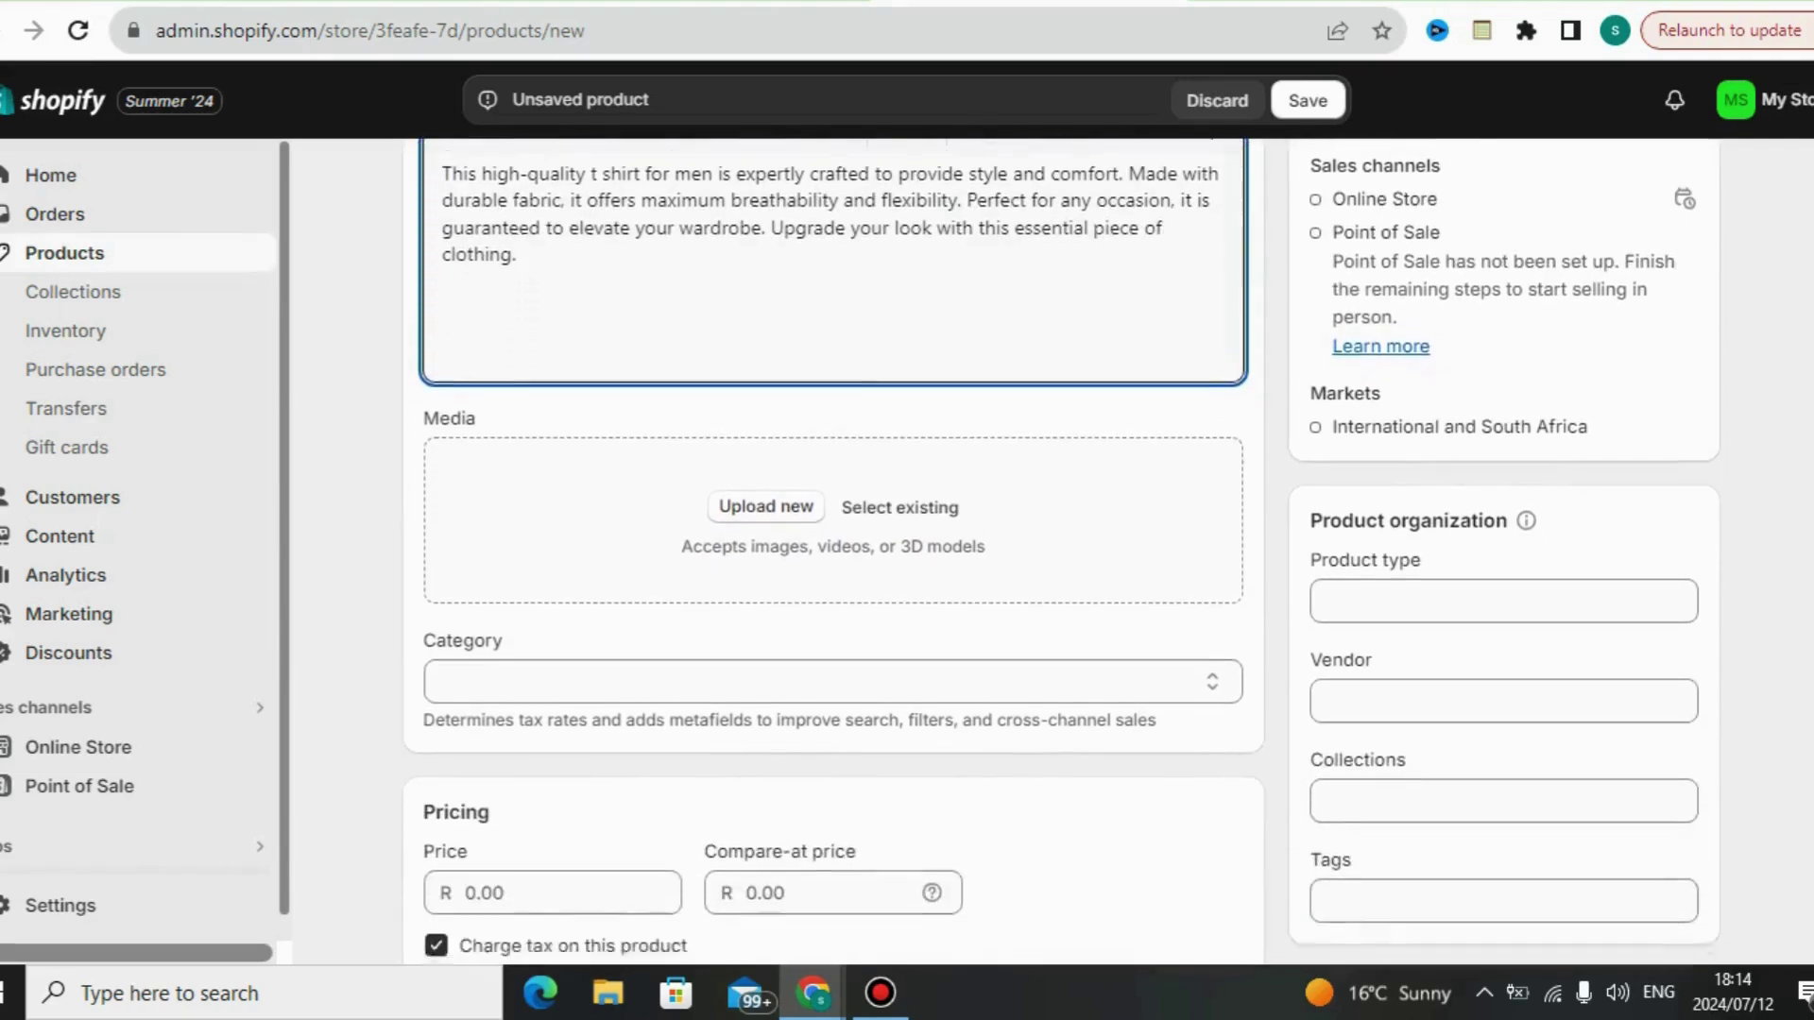
{"action": "triple_click", "coordinate": [1408, 487]}
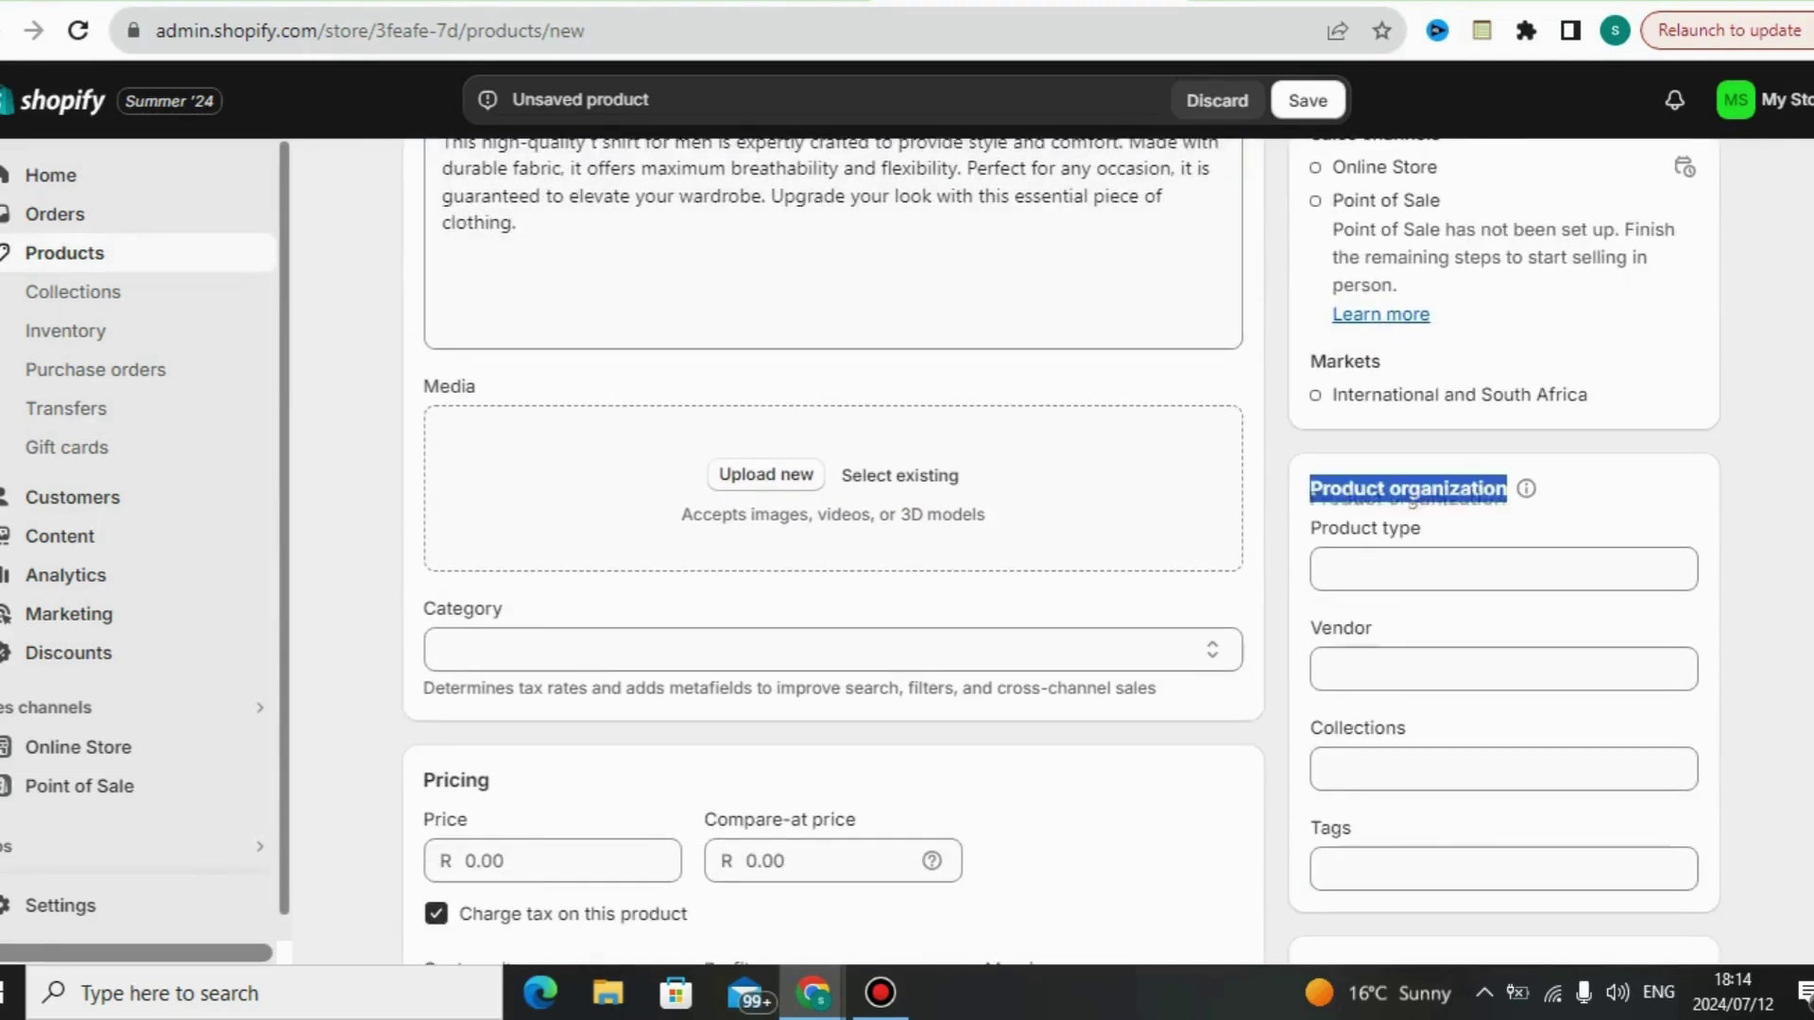
{"action": "triple_click", "coordinate": [1408, 488]}
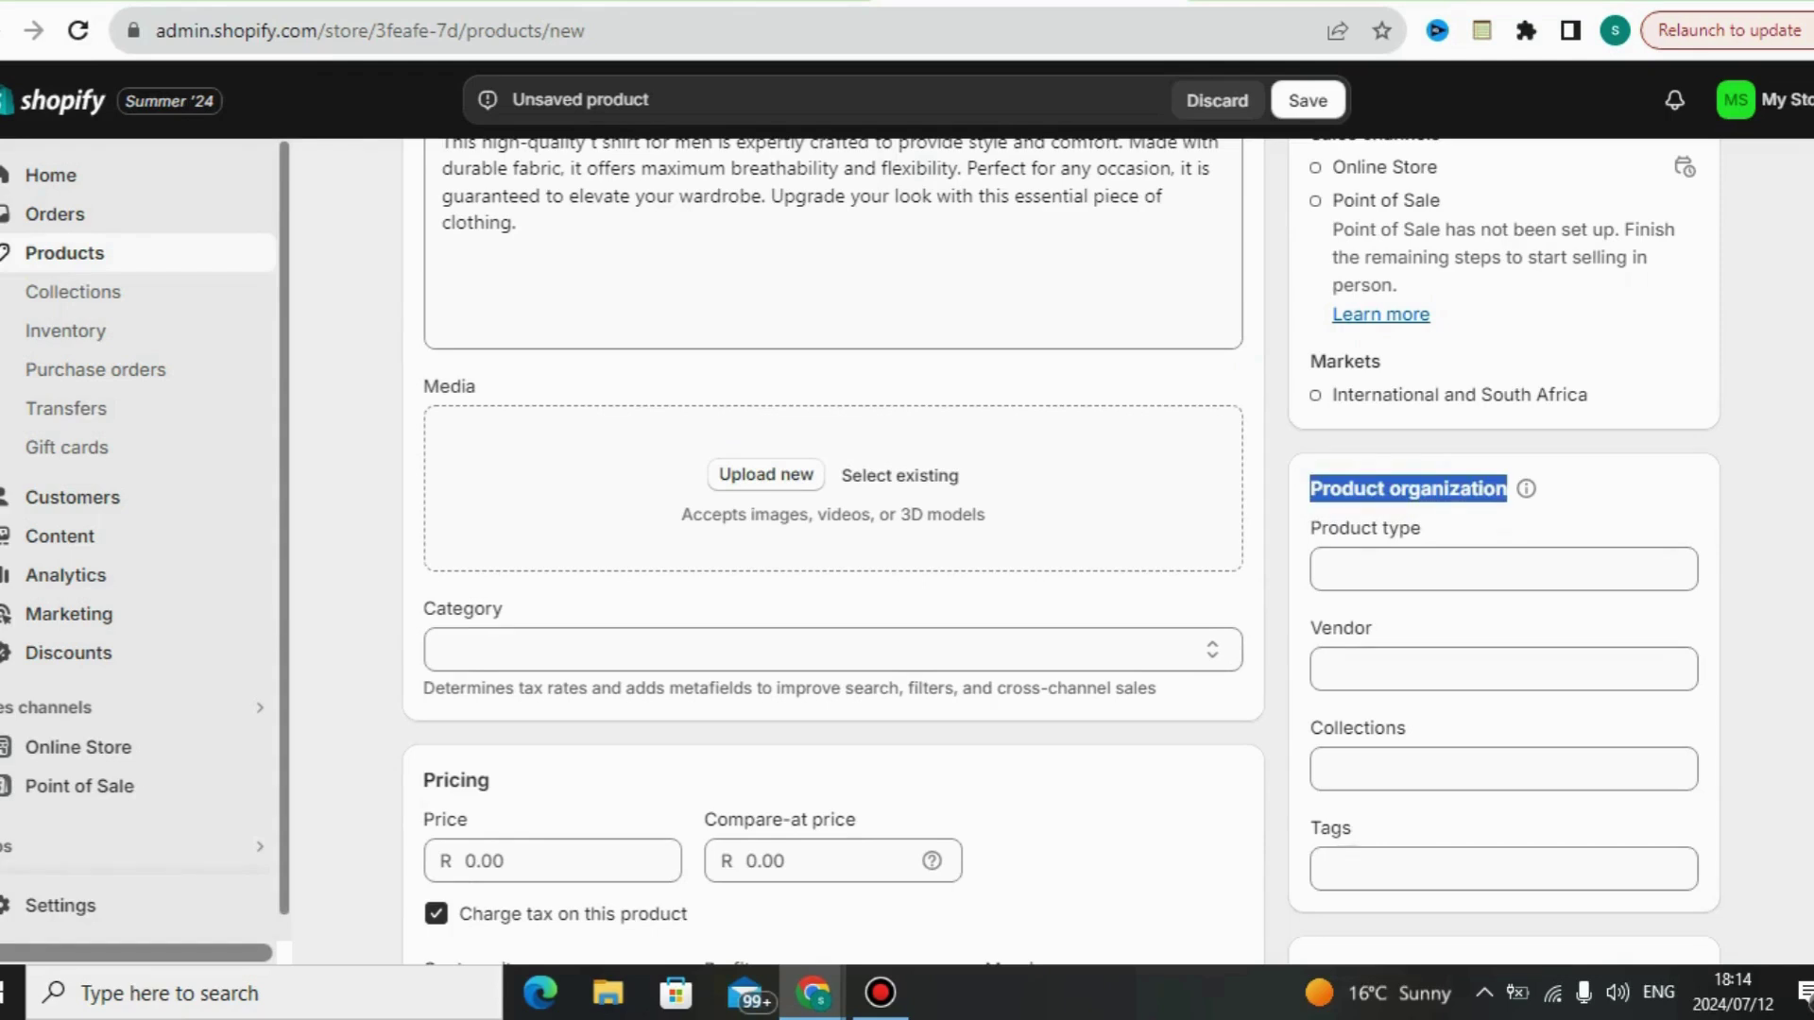
{"action": "scroll", "coordinate": [1059, 553], "scroll_direction": "down", "scroll_amount": 1}
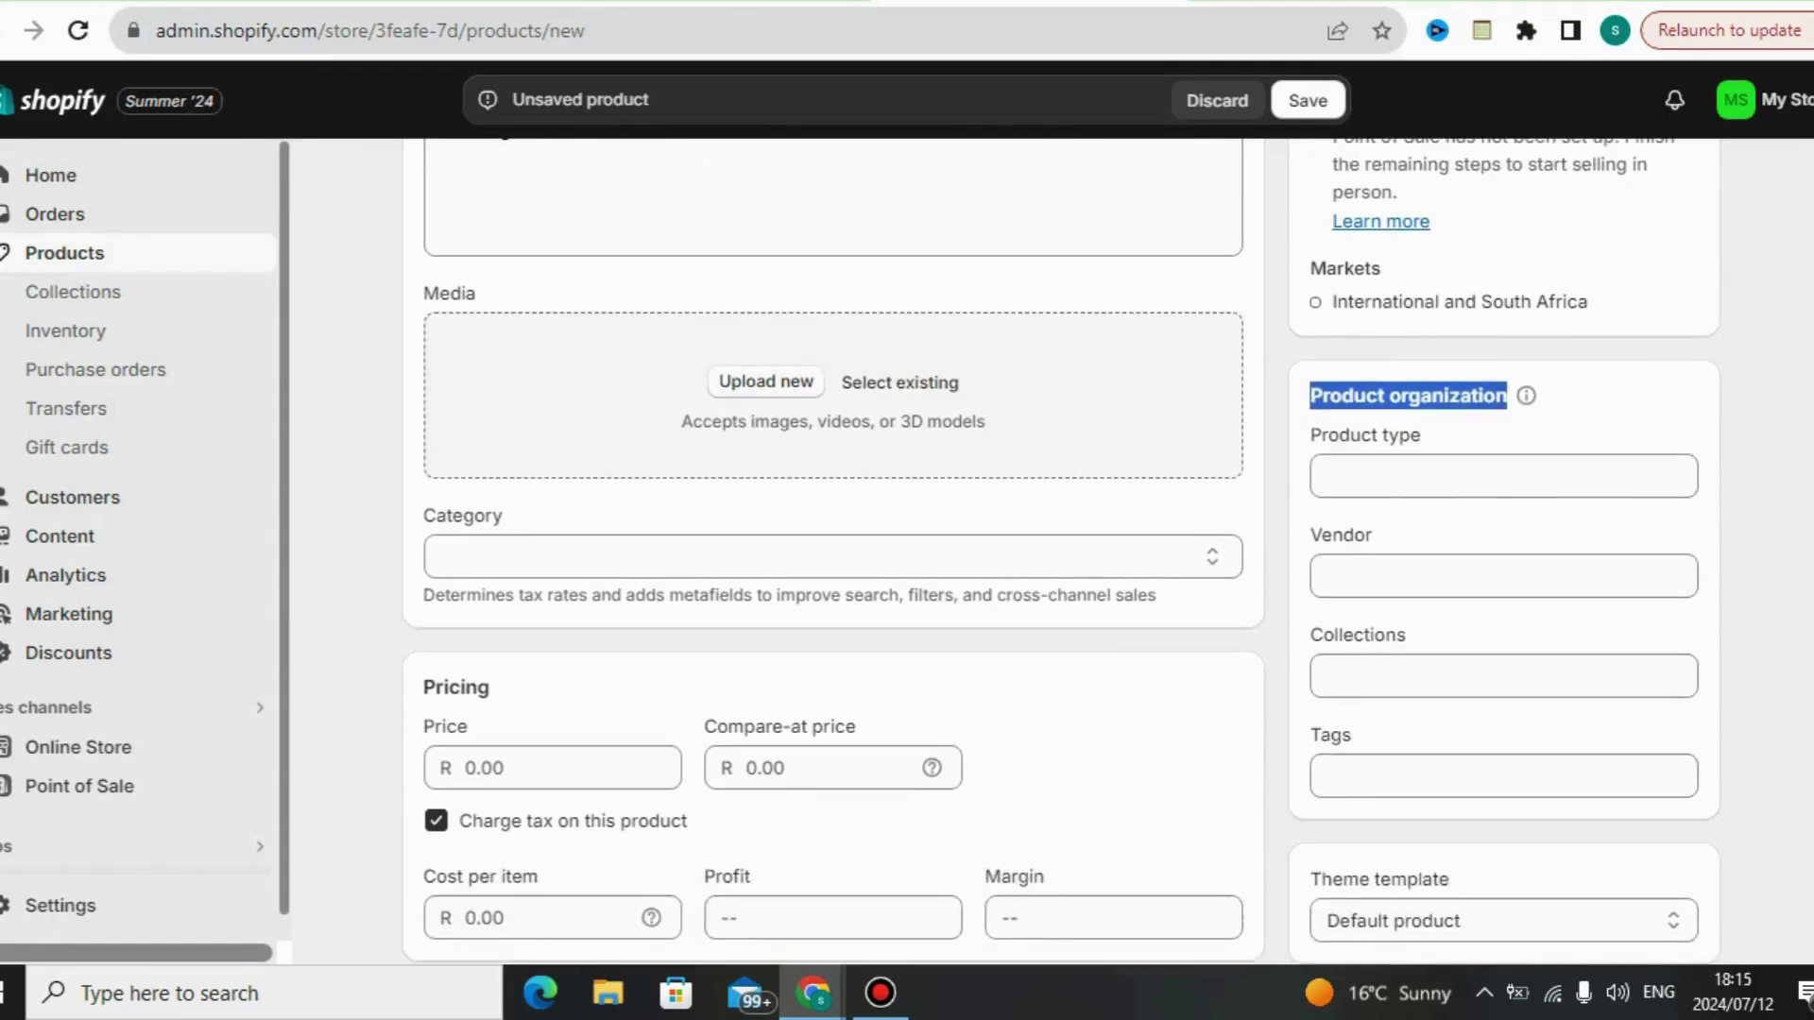
{"action": "left_click", "coordinate": [444, 557]}
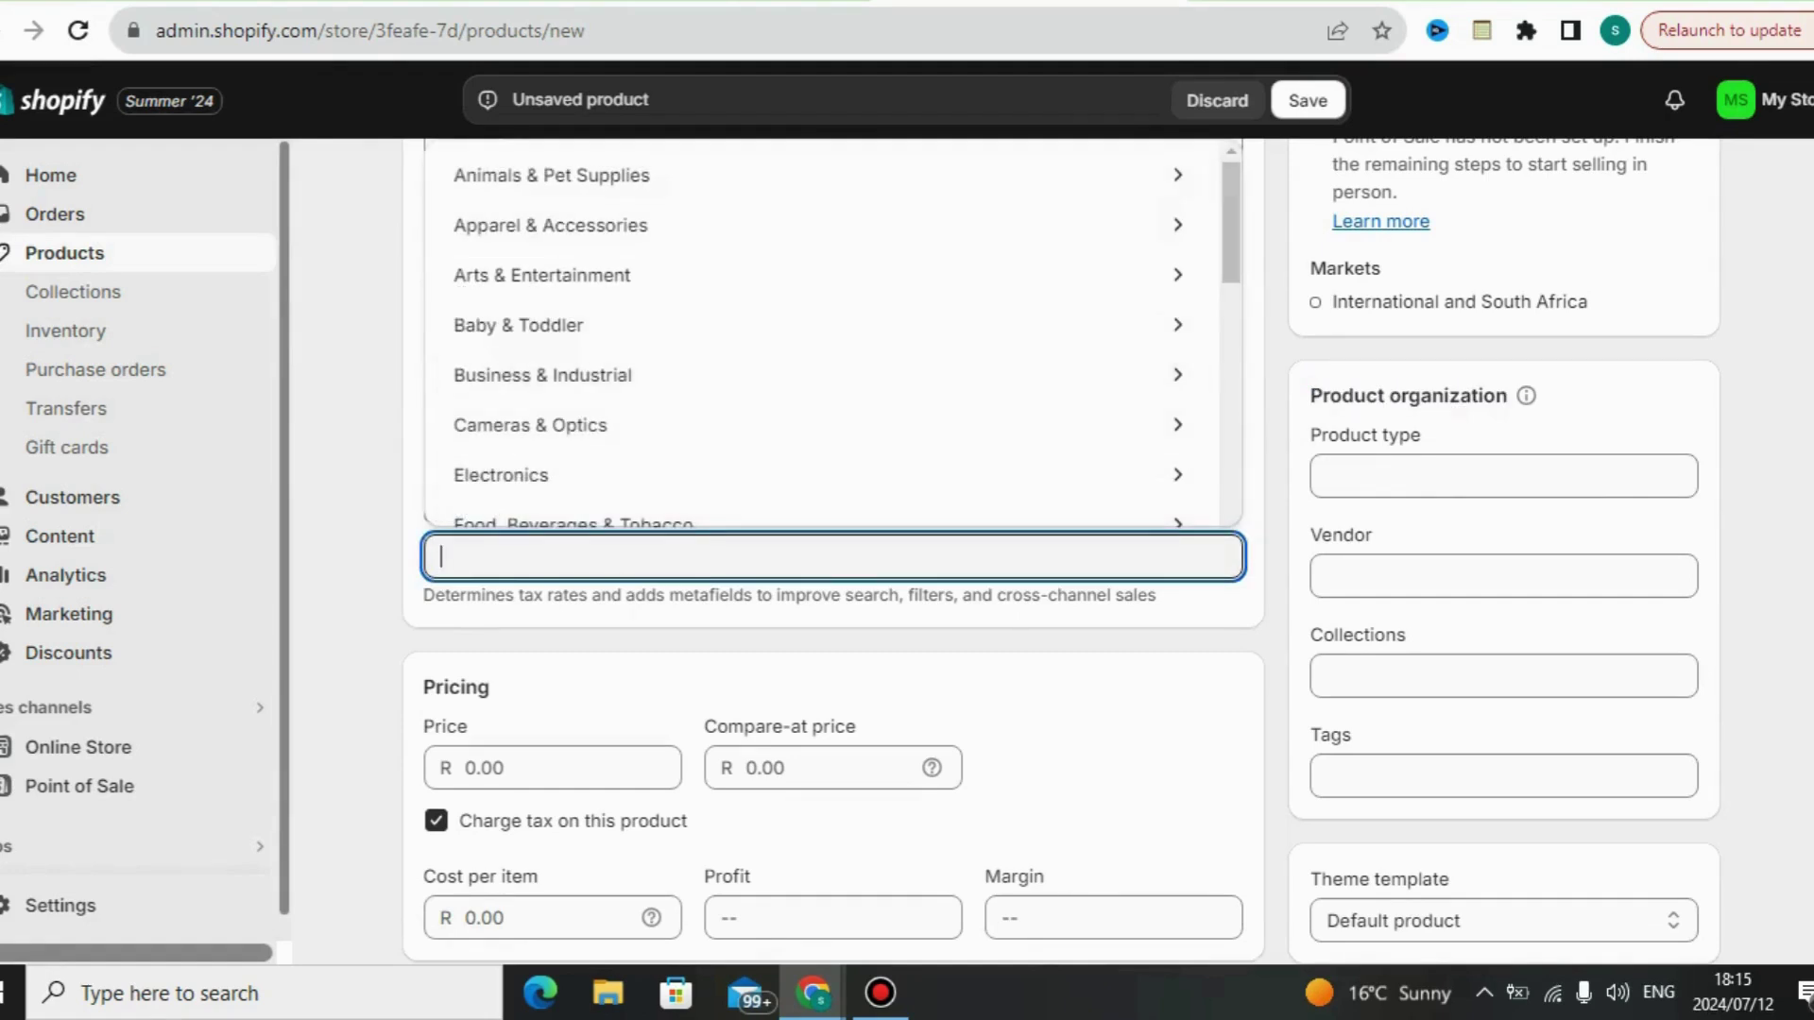
{"action": "key", "text": "Escape"}
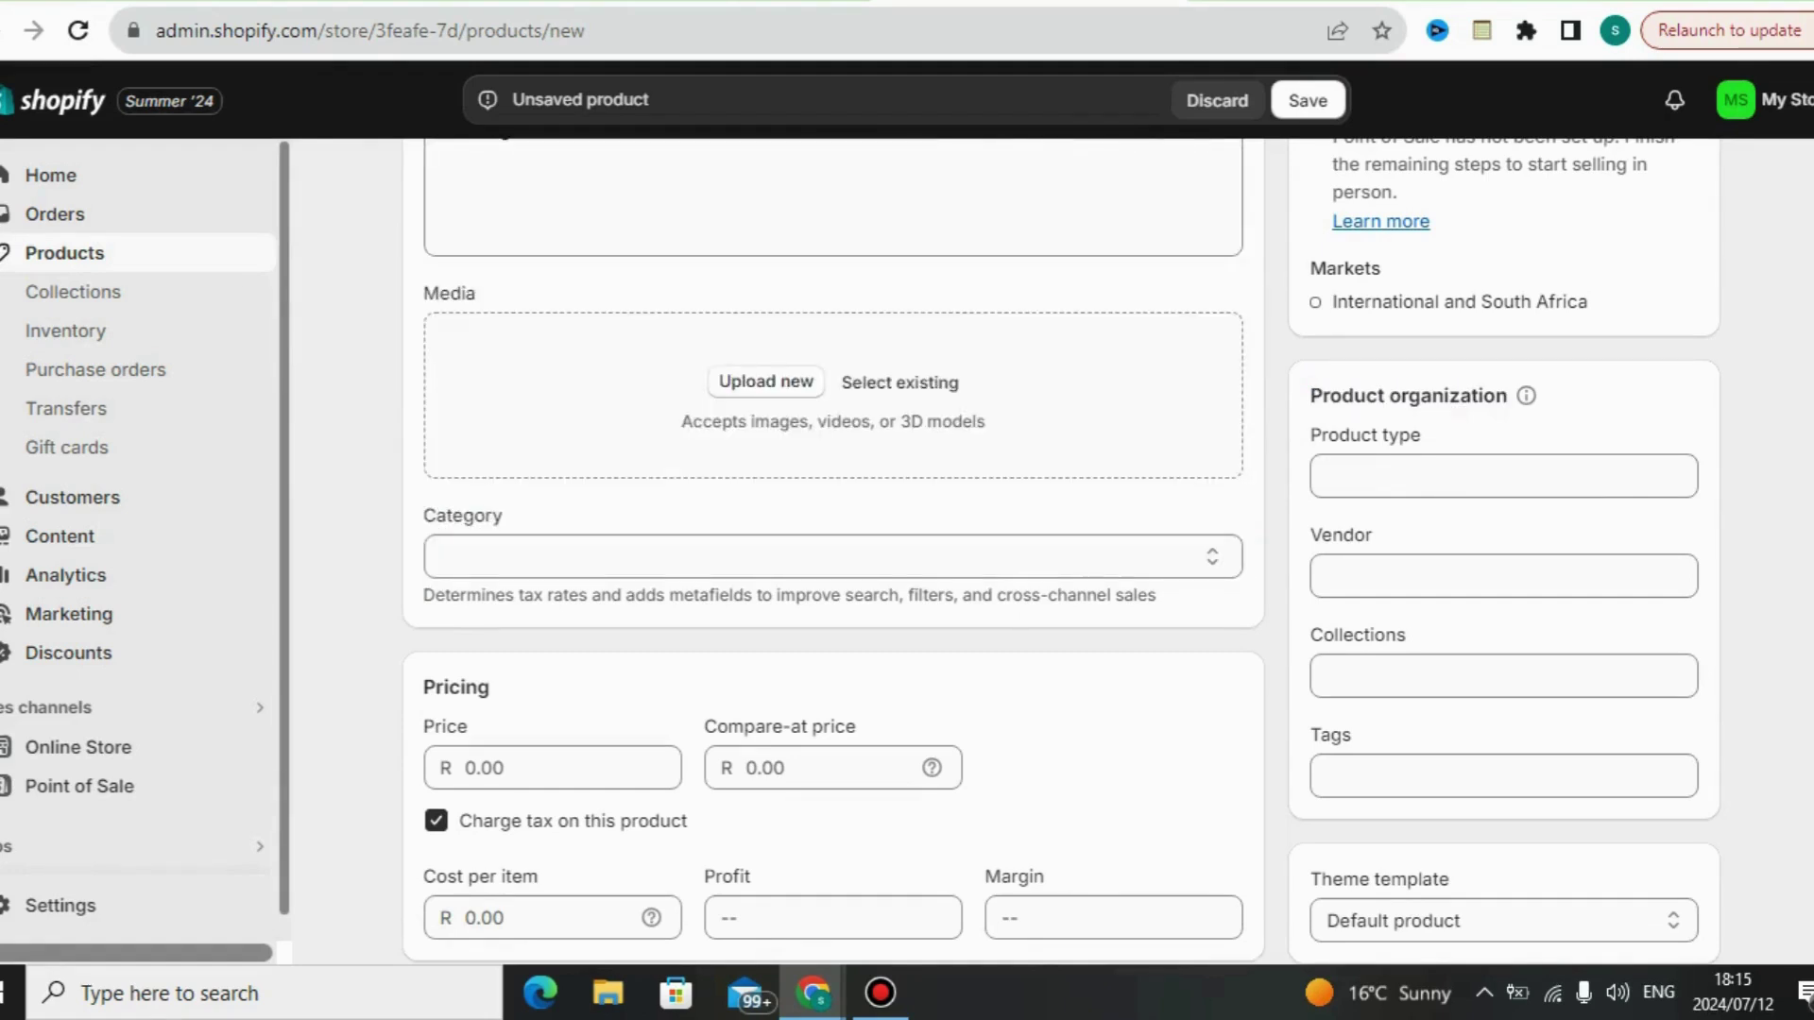
{"action": "key", "text": "Down"}
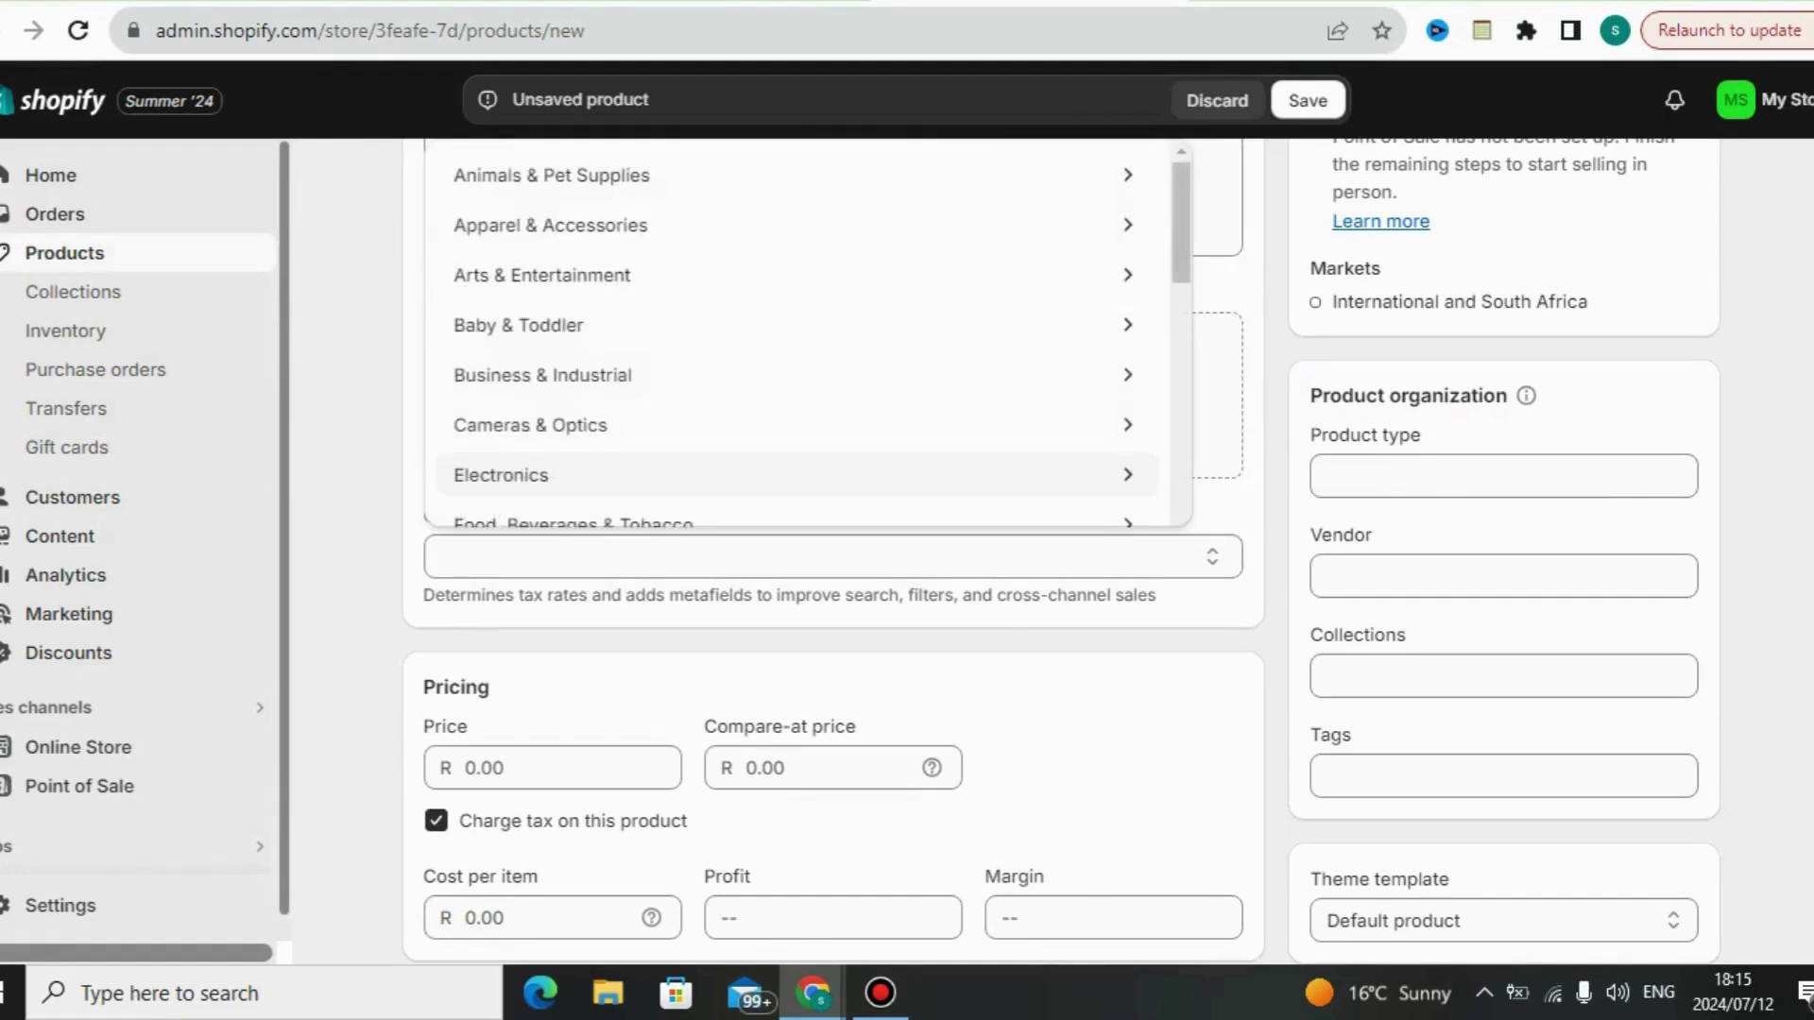
{"action": "key", "text": "Up"}
{"action": "key", "text": "Up"}
{"action": "key", "text": "Up"}
{"action": "key", "text": "Up"}
{"action": "key", "text": "Up"}
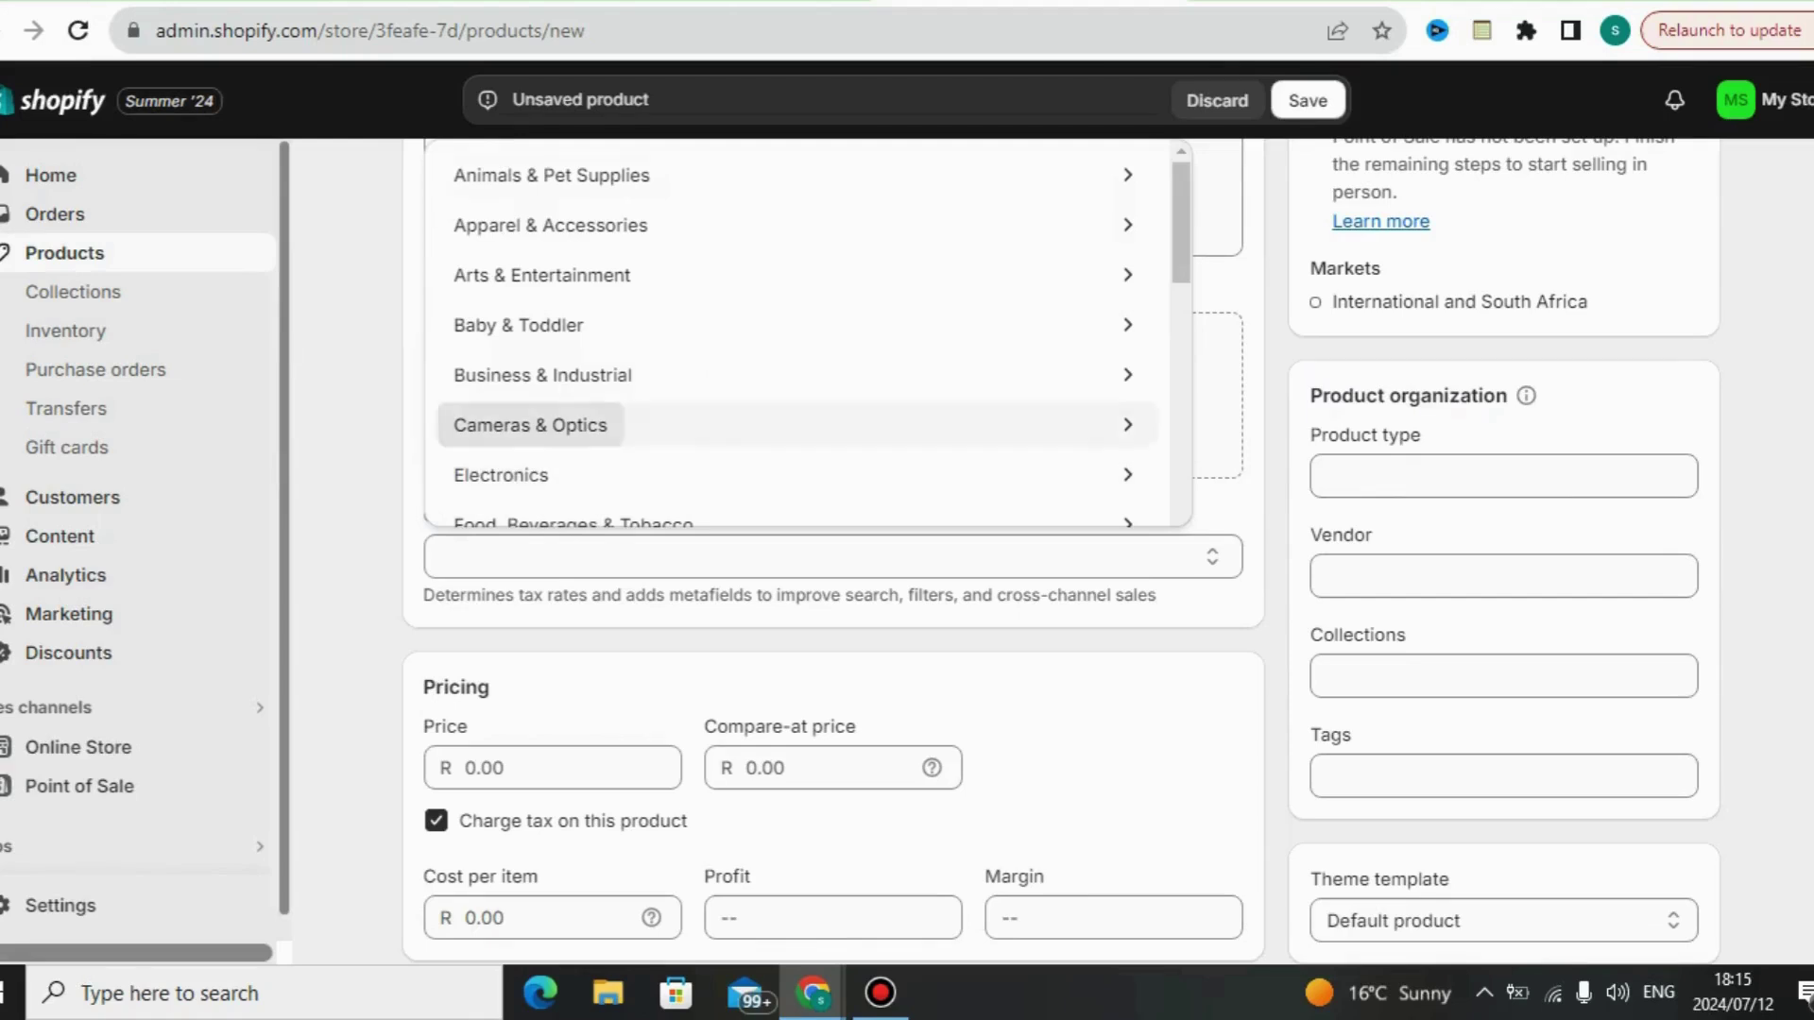
{"action": "key", "text": "Down"}
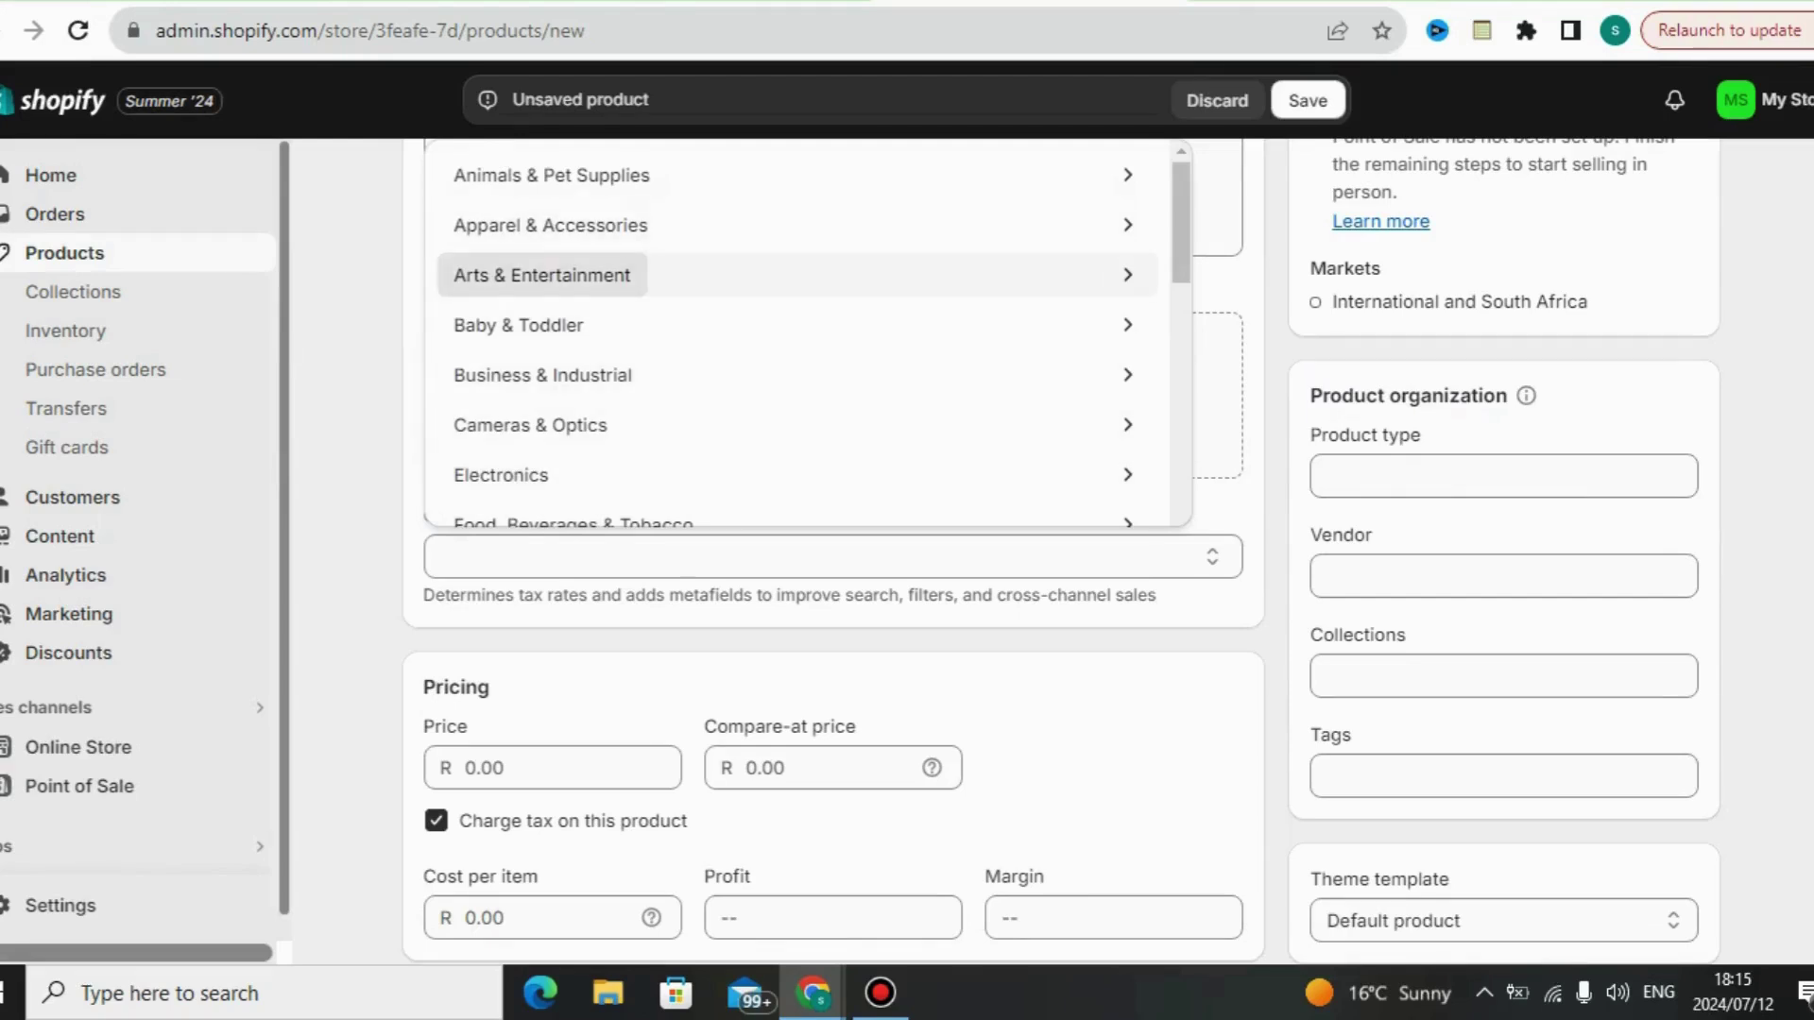
{"action": "key", "text": "Up"}
{"action": "key", "text": "Return"}
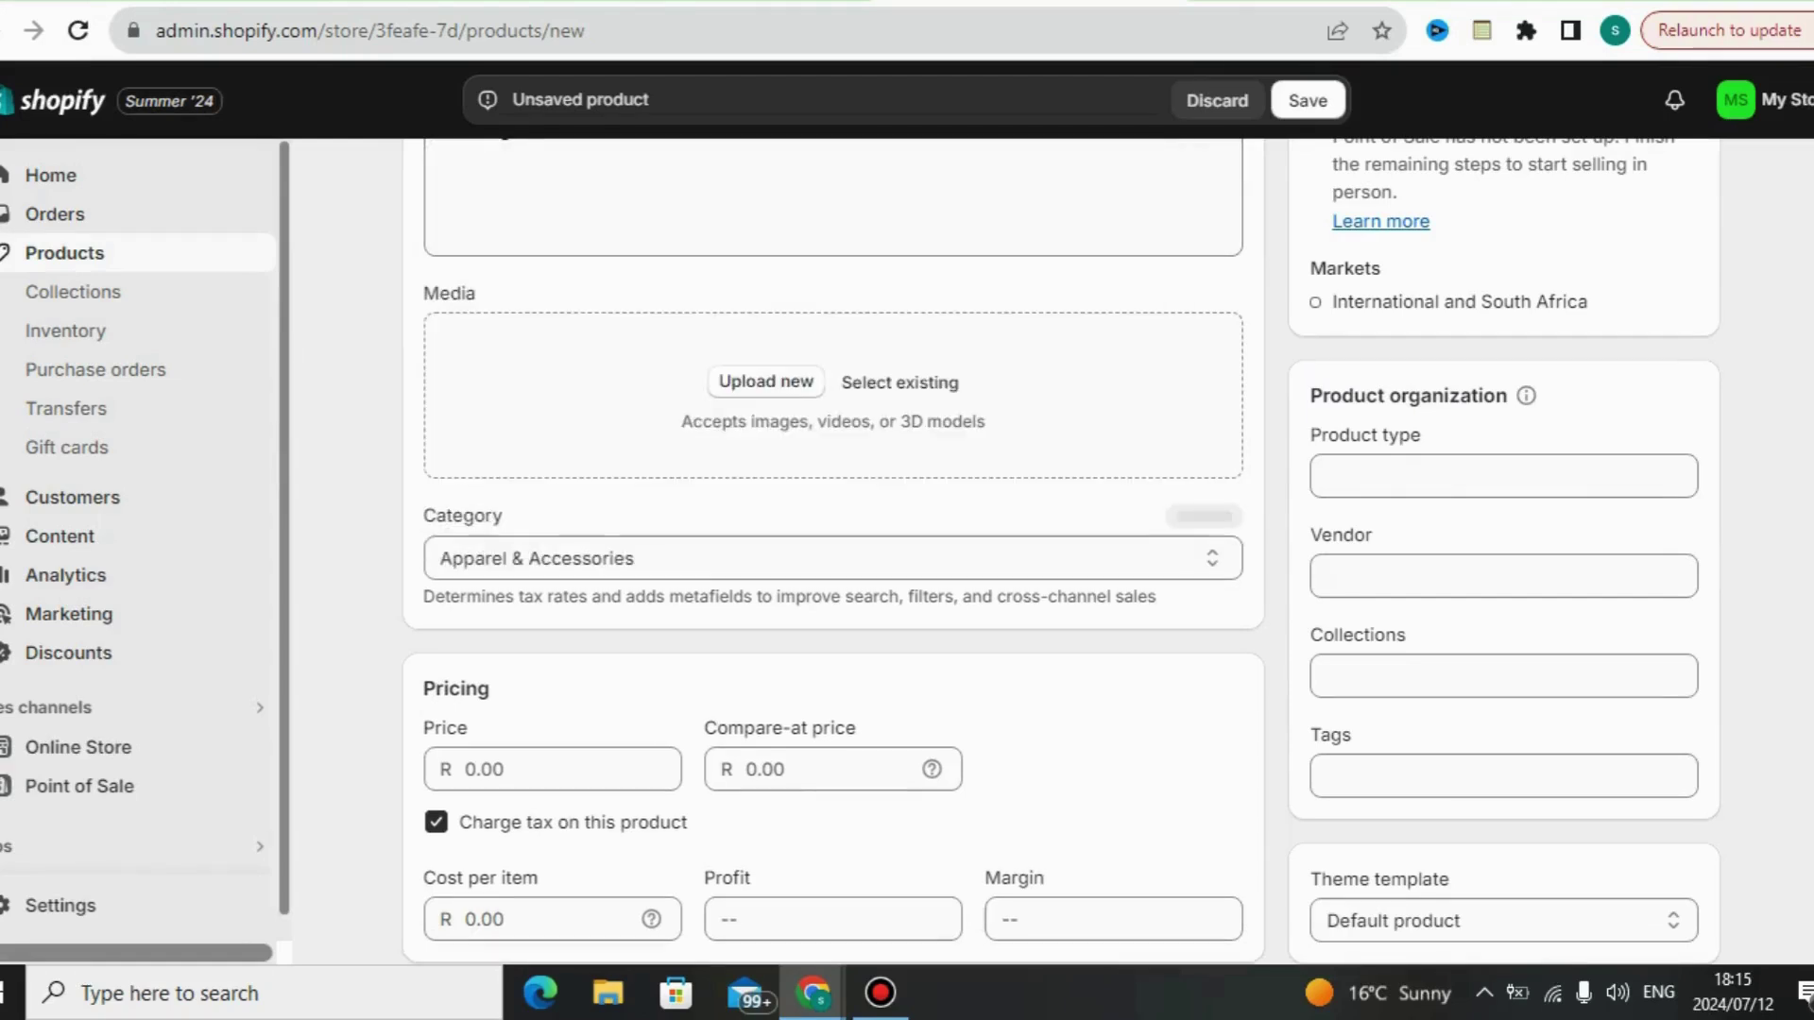
{"action": "scroll", "coordinate": [831, 551], "scroll_direction": "down", "scroll_amount": 3}
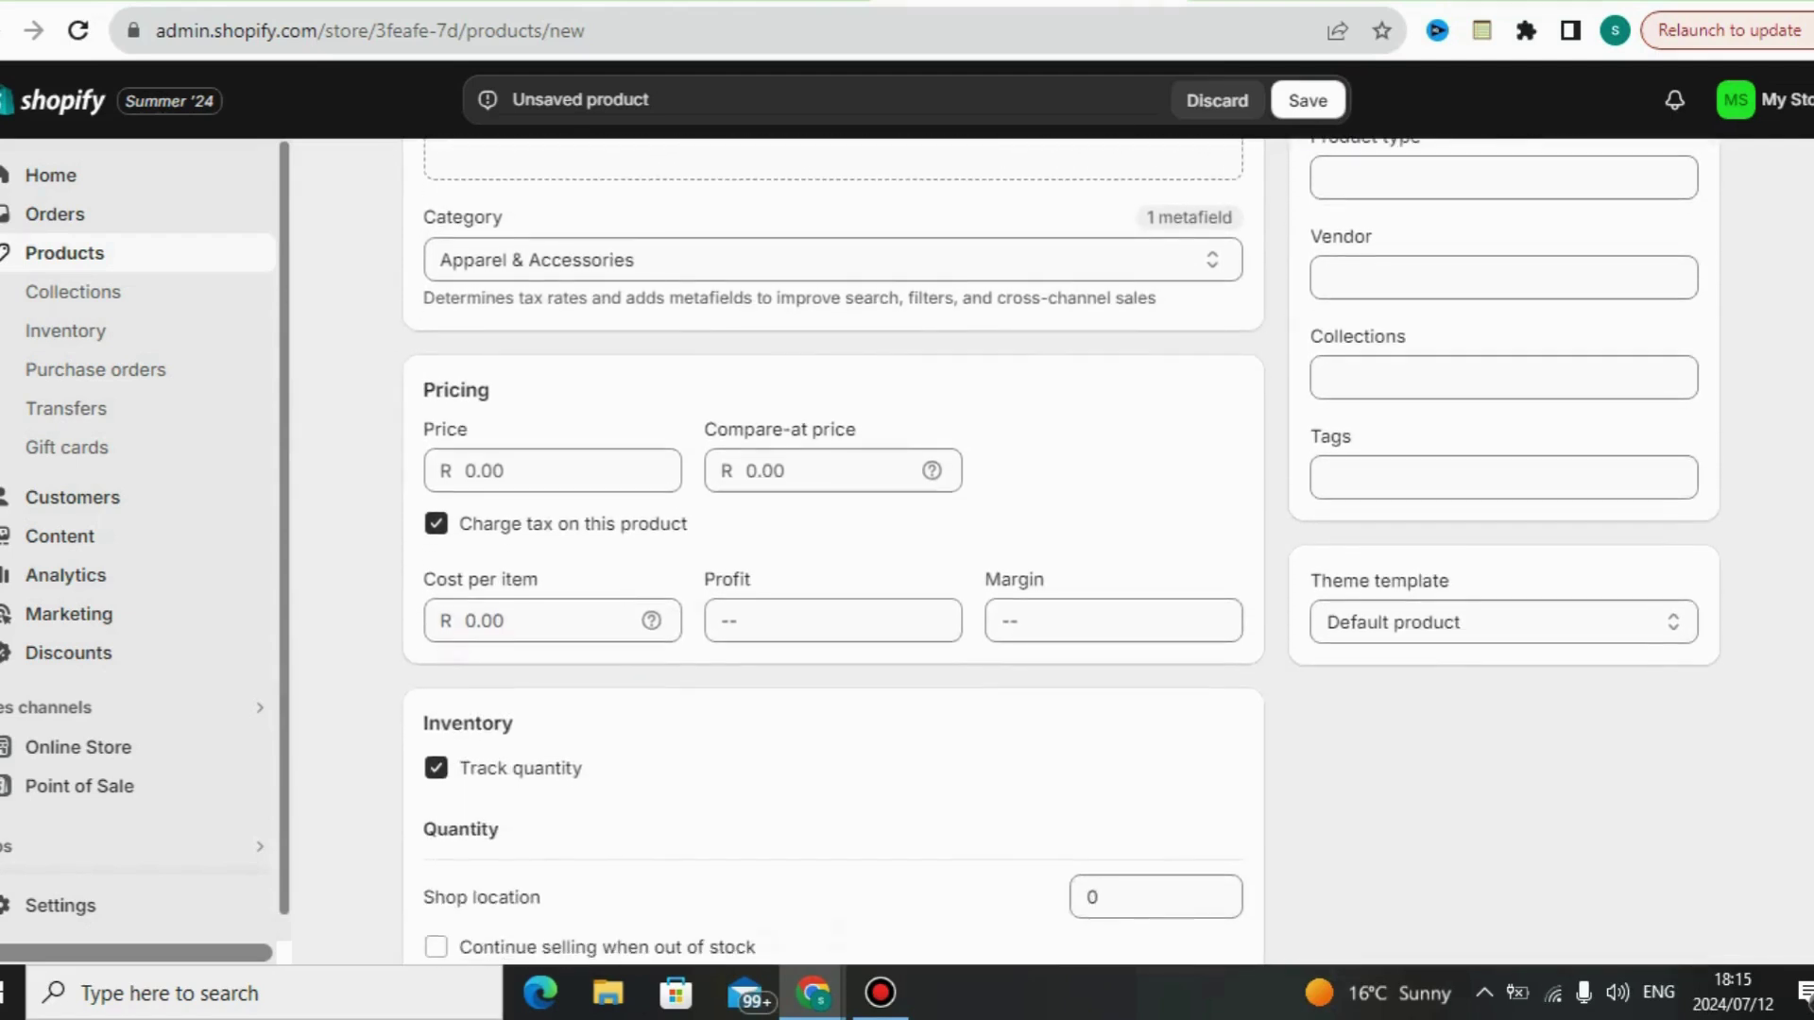
- Enter price 45, compare-at price 65 and cost per item 23 for R 22.00 profit
{"action": "left_click", "coordinate": [465, 470]}
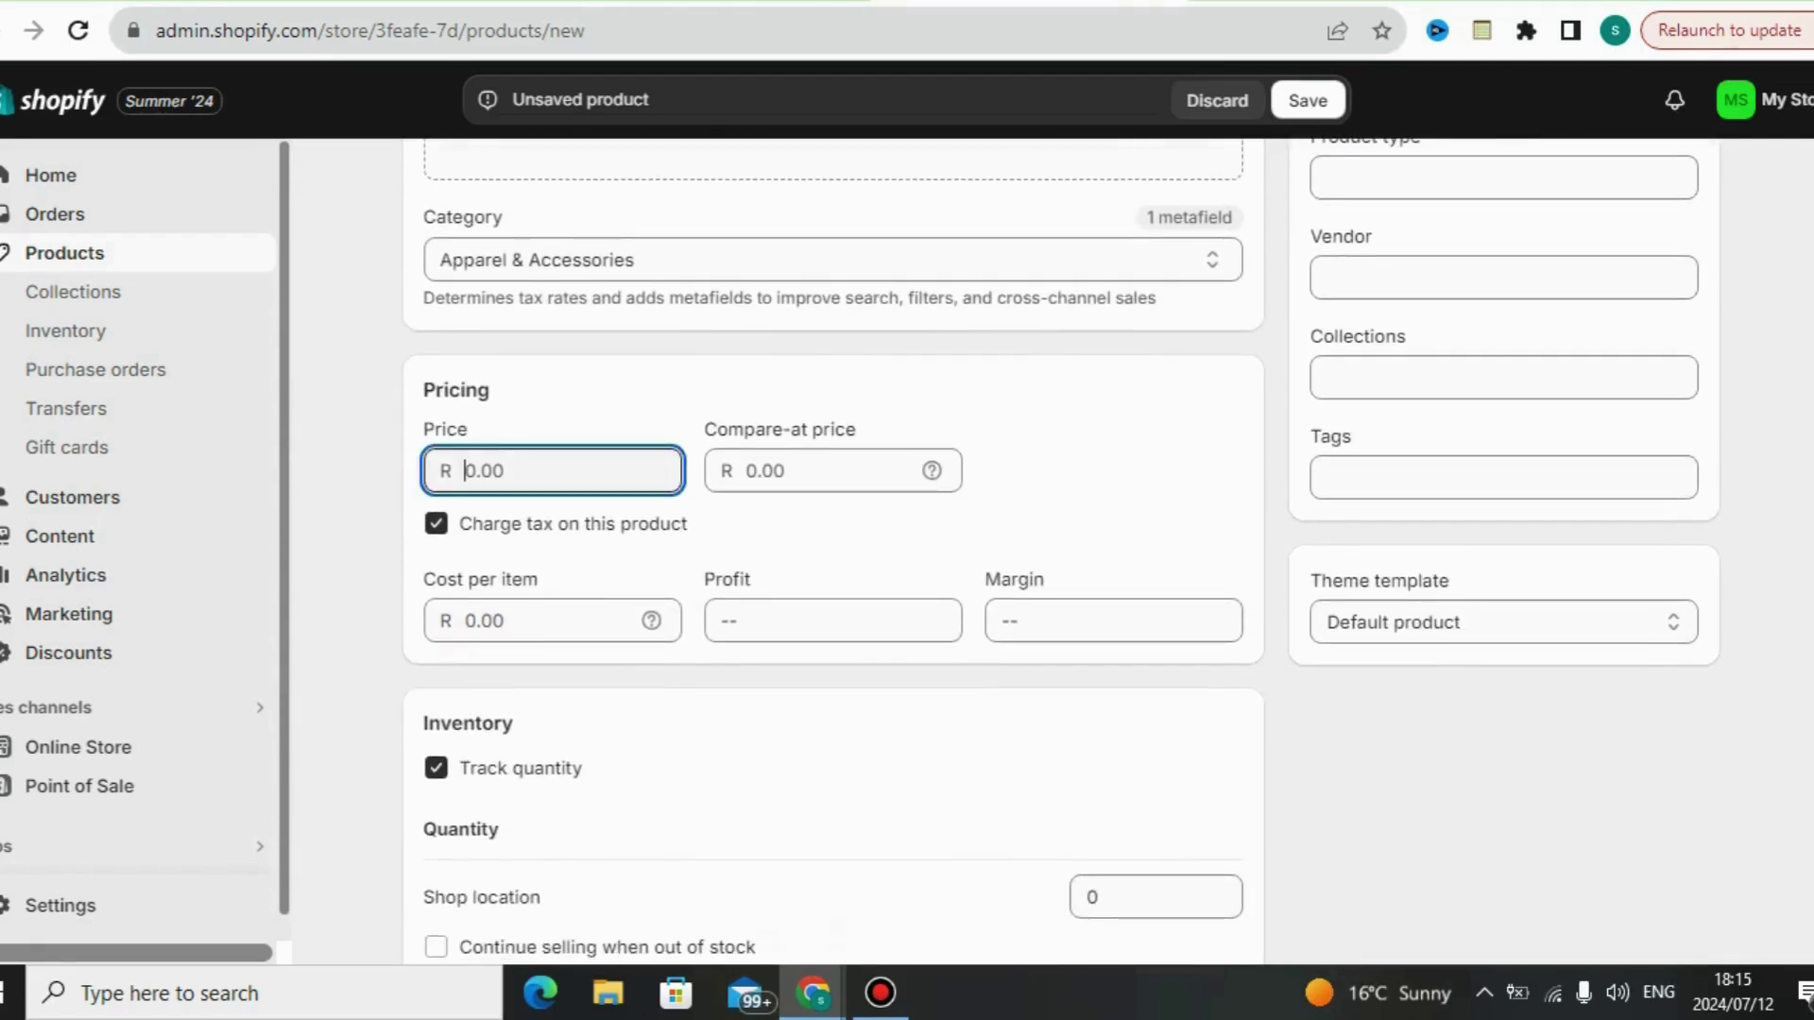
{"action": "type", "text": "45"}
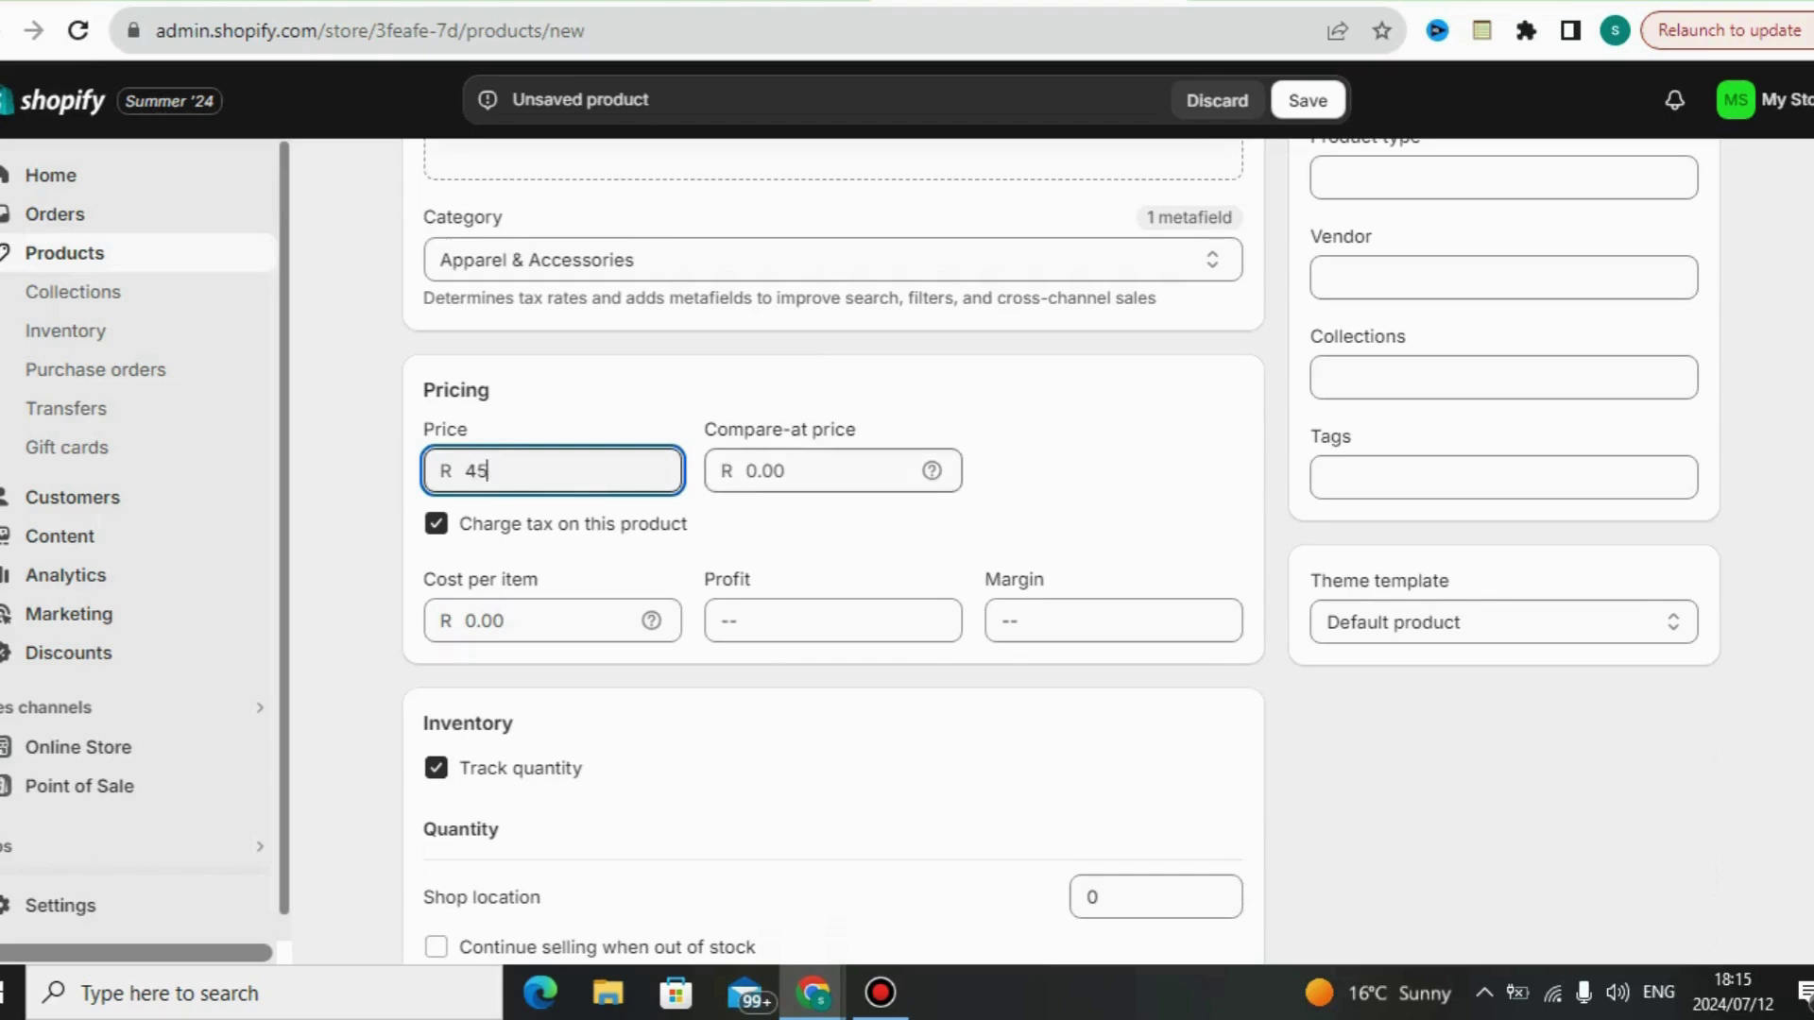
{"action": "left_click", "coordinate": [822, 471]}
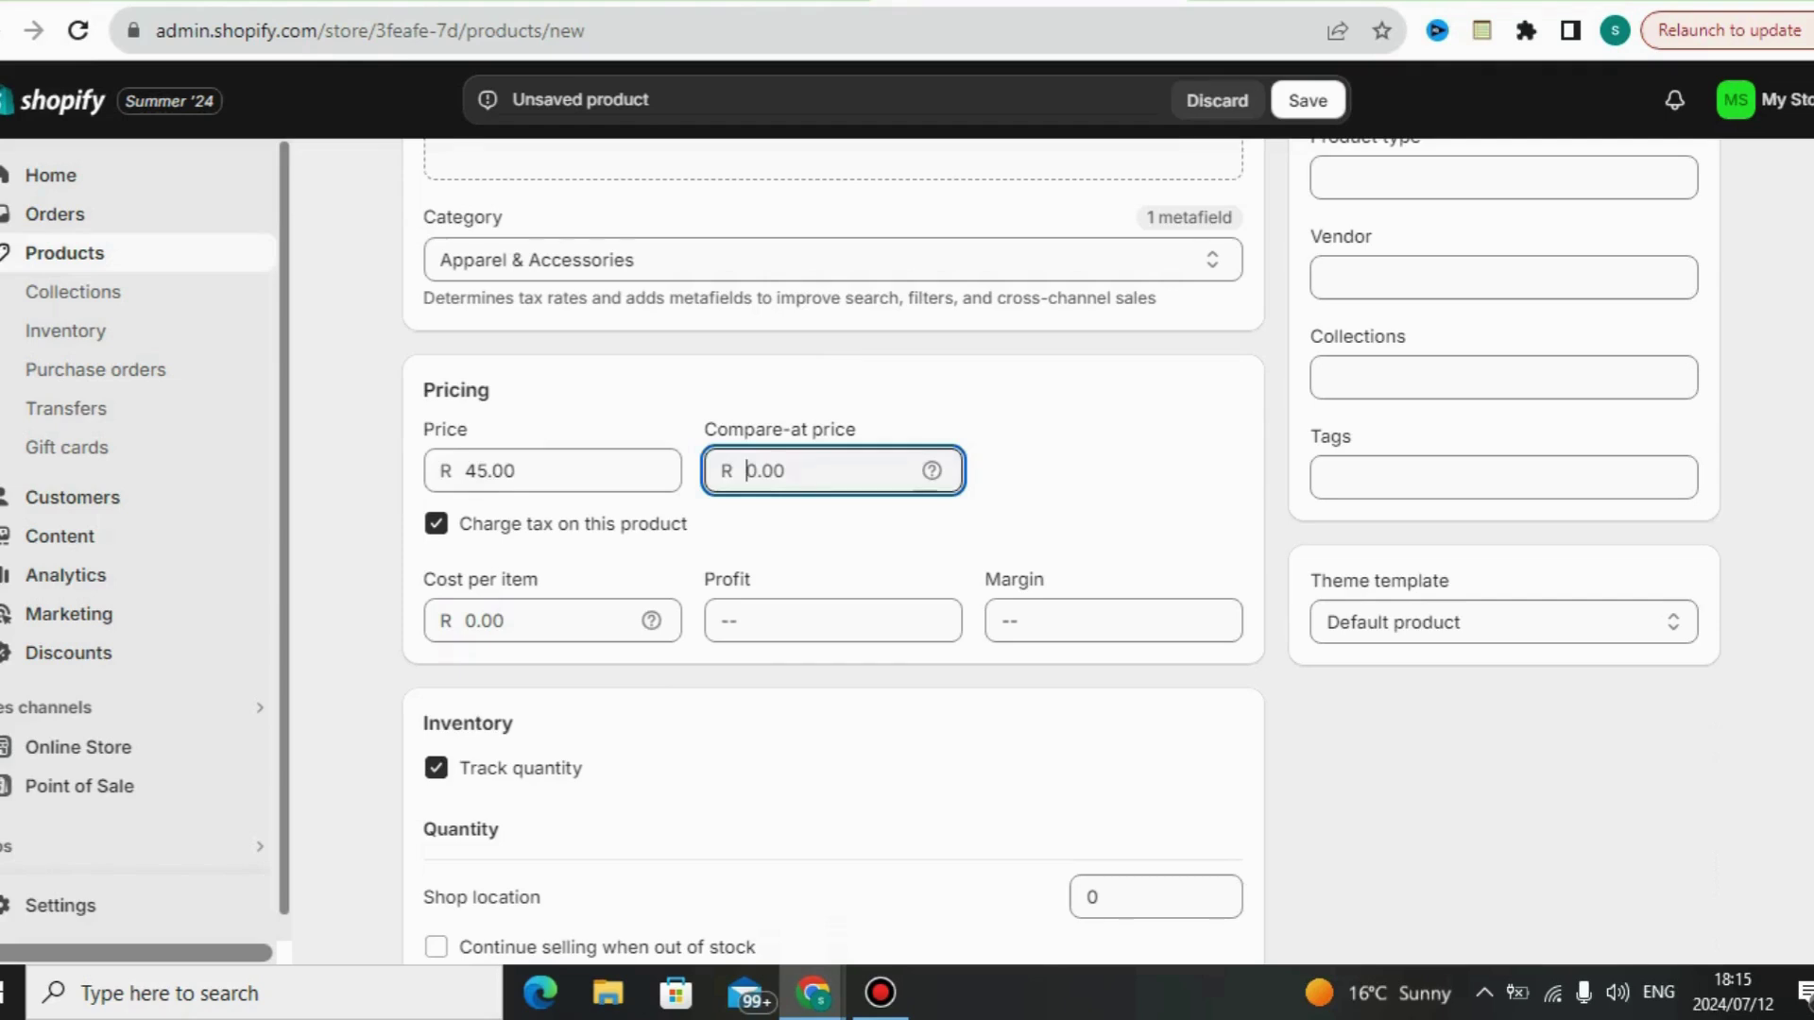
{"action": "type", "text": "65"}
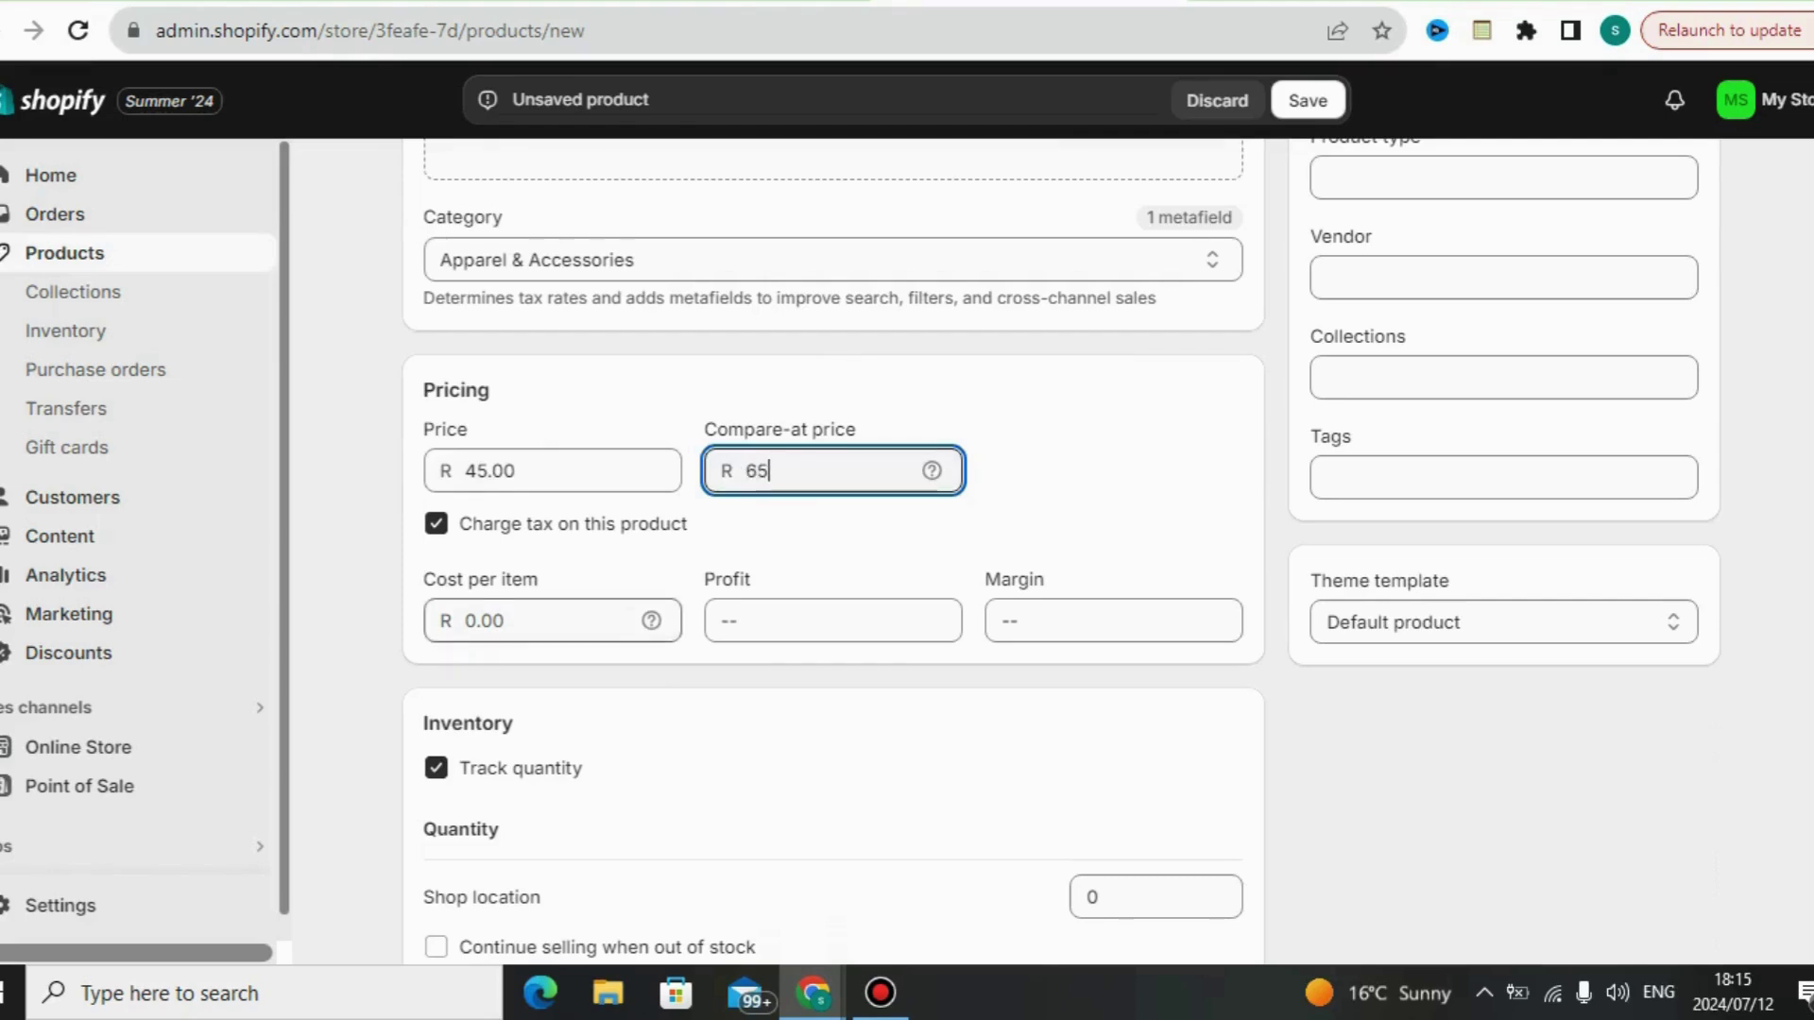
{"action": "left_click", "coordinate": [529, 621]}
{"action": "type", "text": "23"}
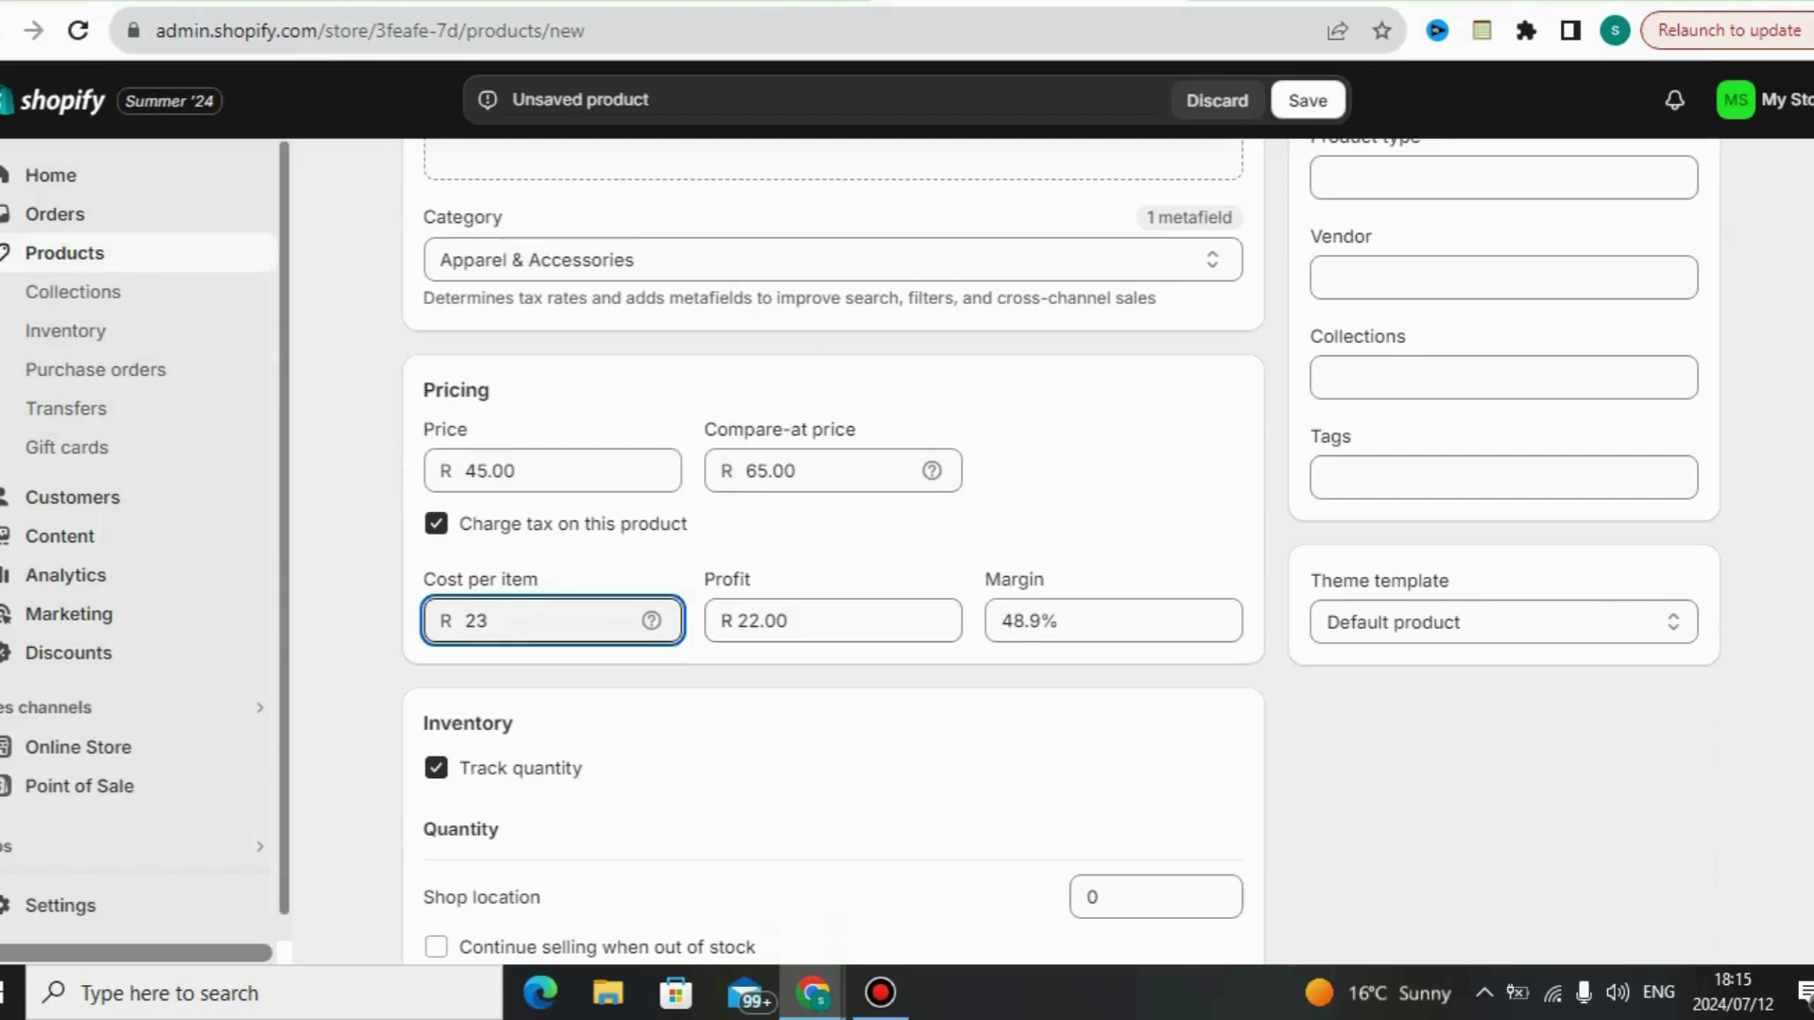
{"action": "triple_click", "coordinate": [1379, 580]}
{"action": "scroll", "coordinate": [1061, 550], "scroll_direction": "down", "scroll_amount": 1}
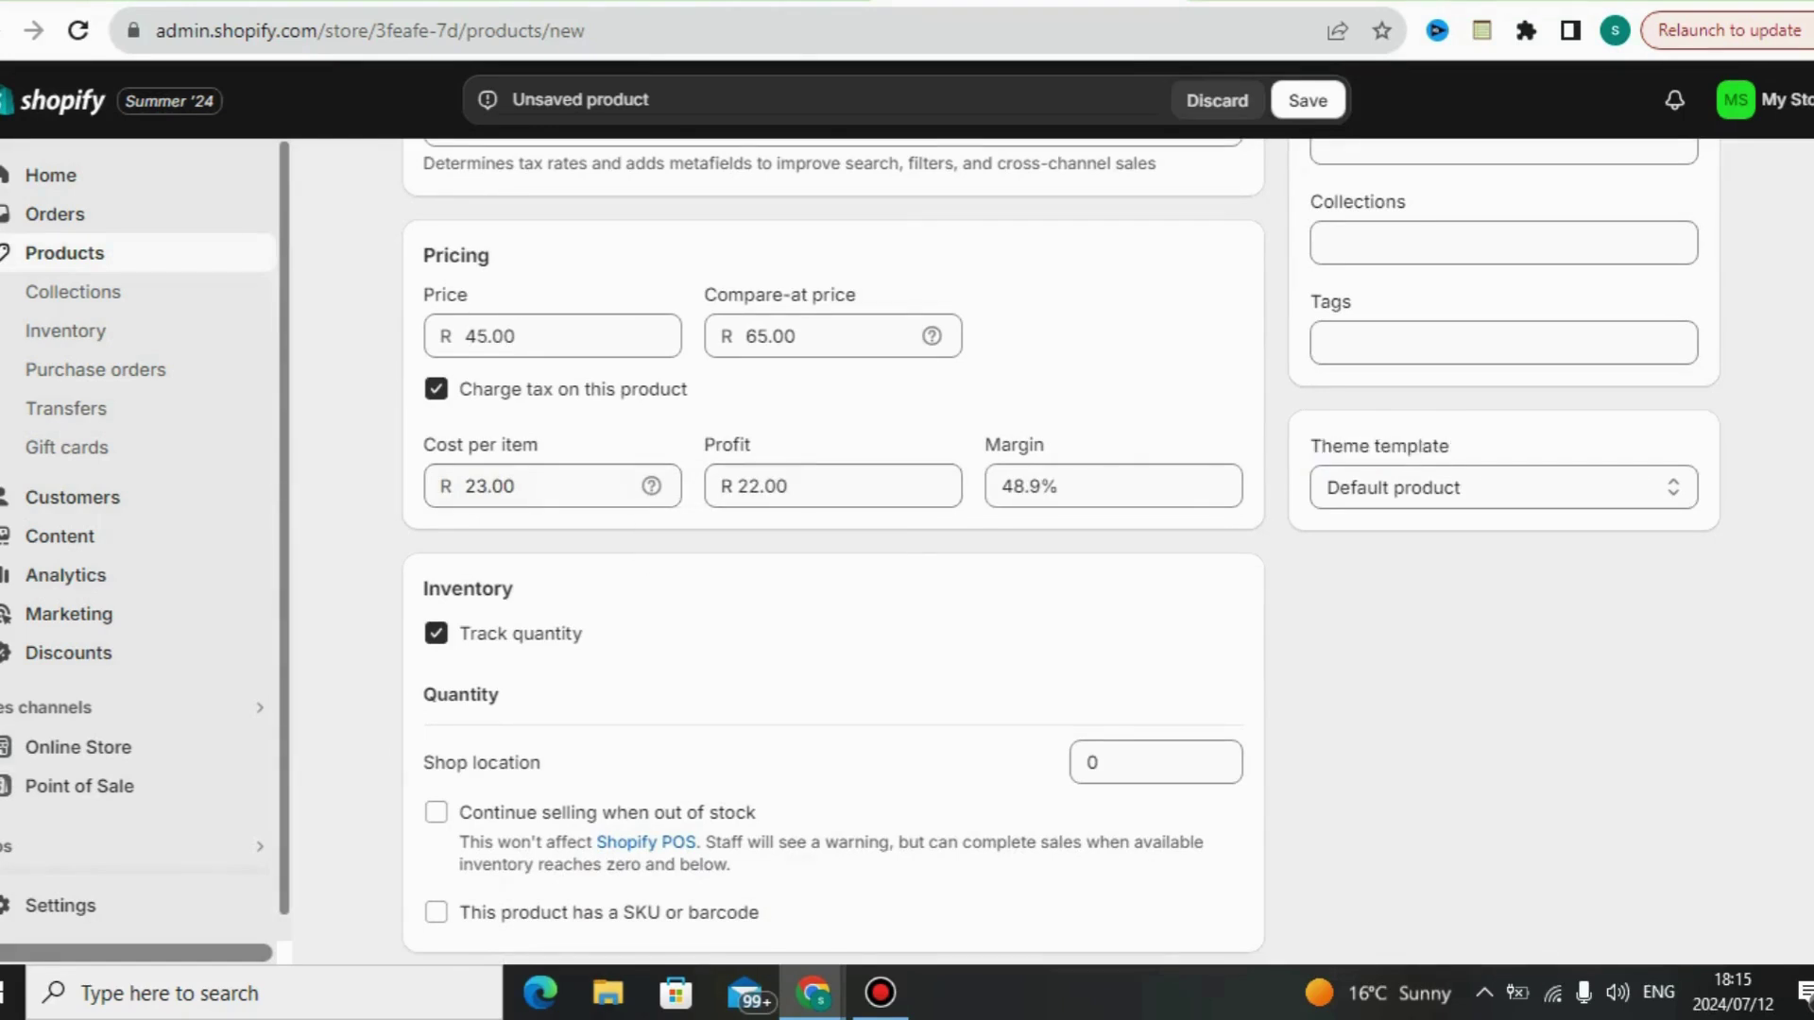
{"action": "scroll", "coordinate": [832, 548], "scroll_direction": "down", "scroll_amount": 5}
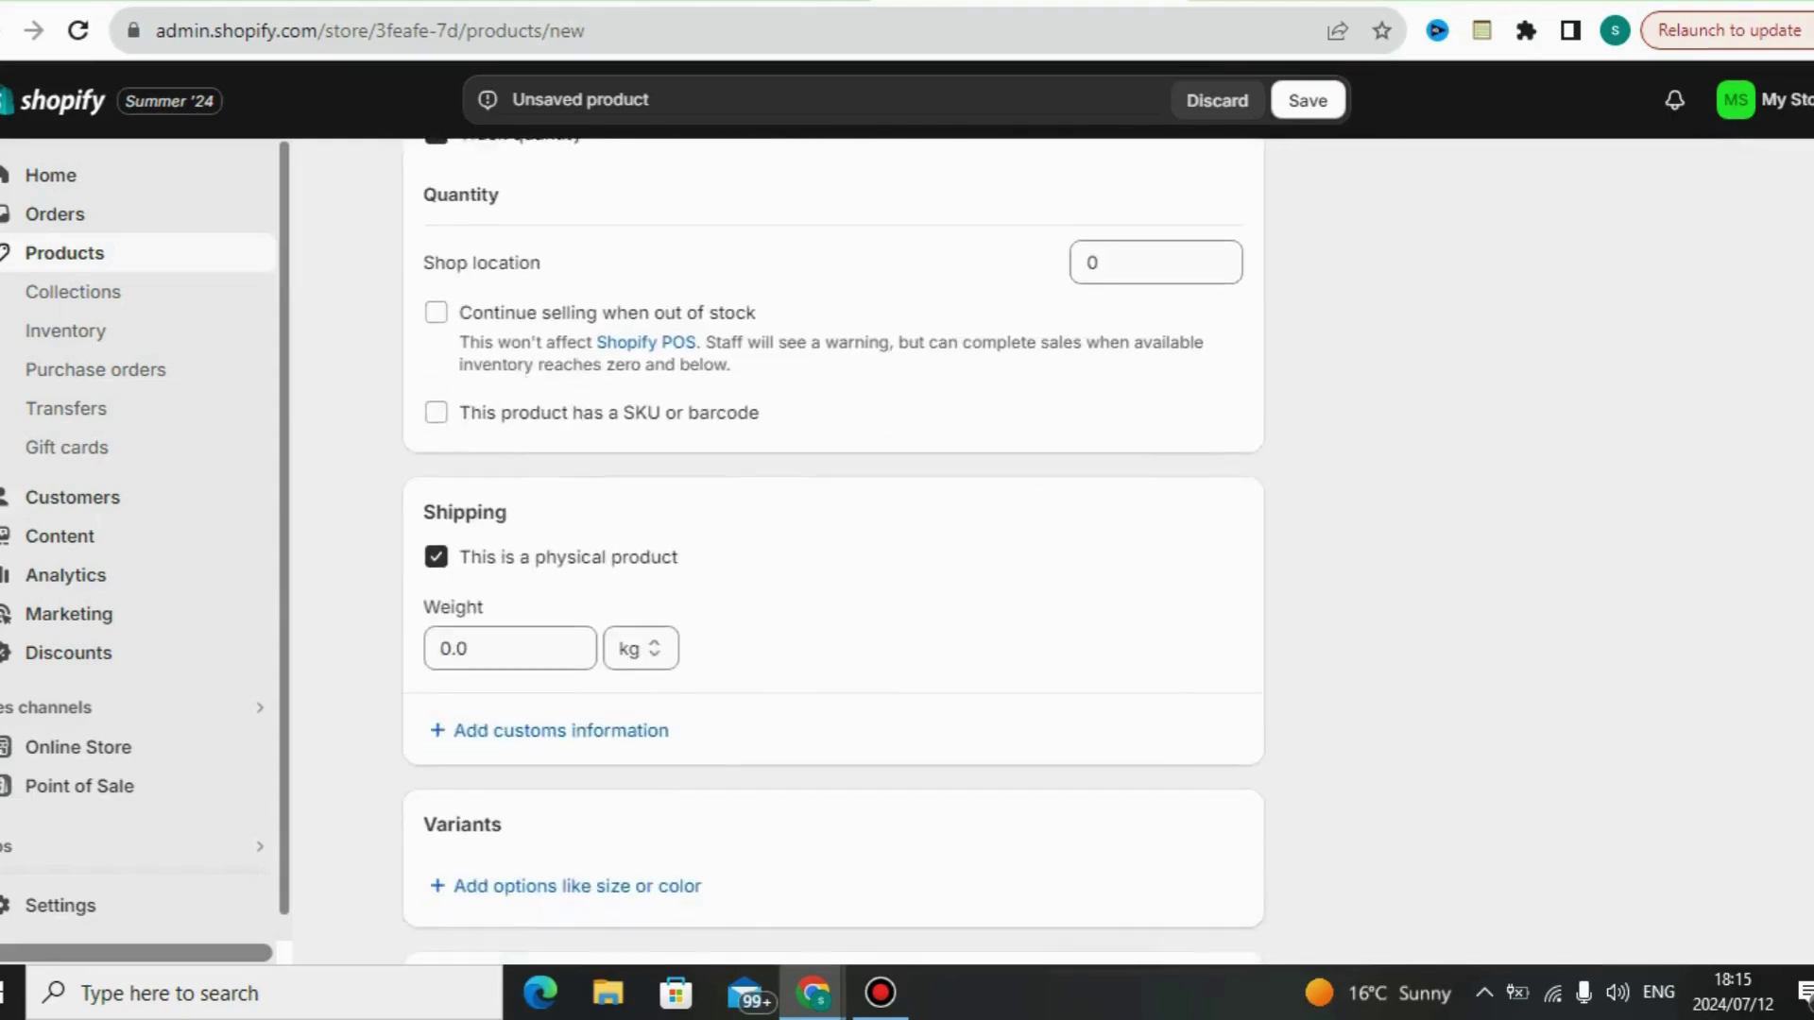
{"action": "scroll", "coordinate": [834, 550], "scroll_direction": "up", "scroll_amount": 1}
{"action": "scroll", "coordinate": [834, 548], "scroll_direction": "up", "scroll_amount": 1}
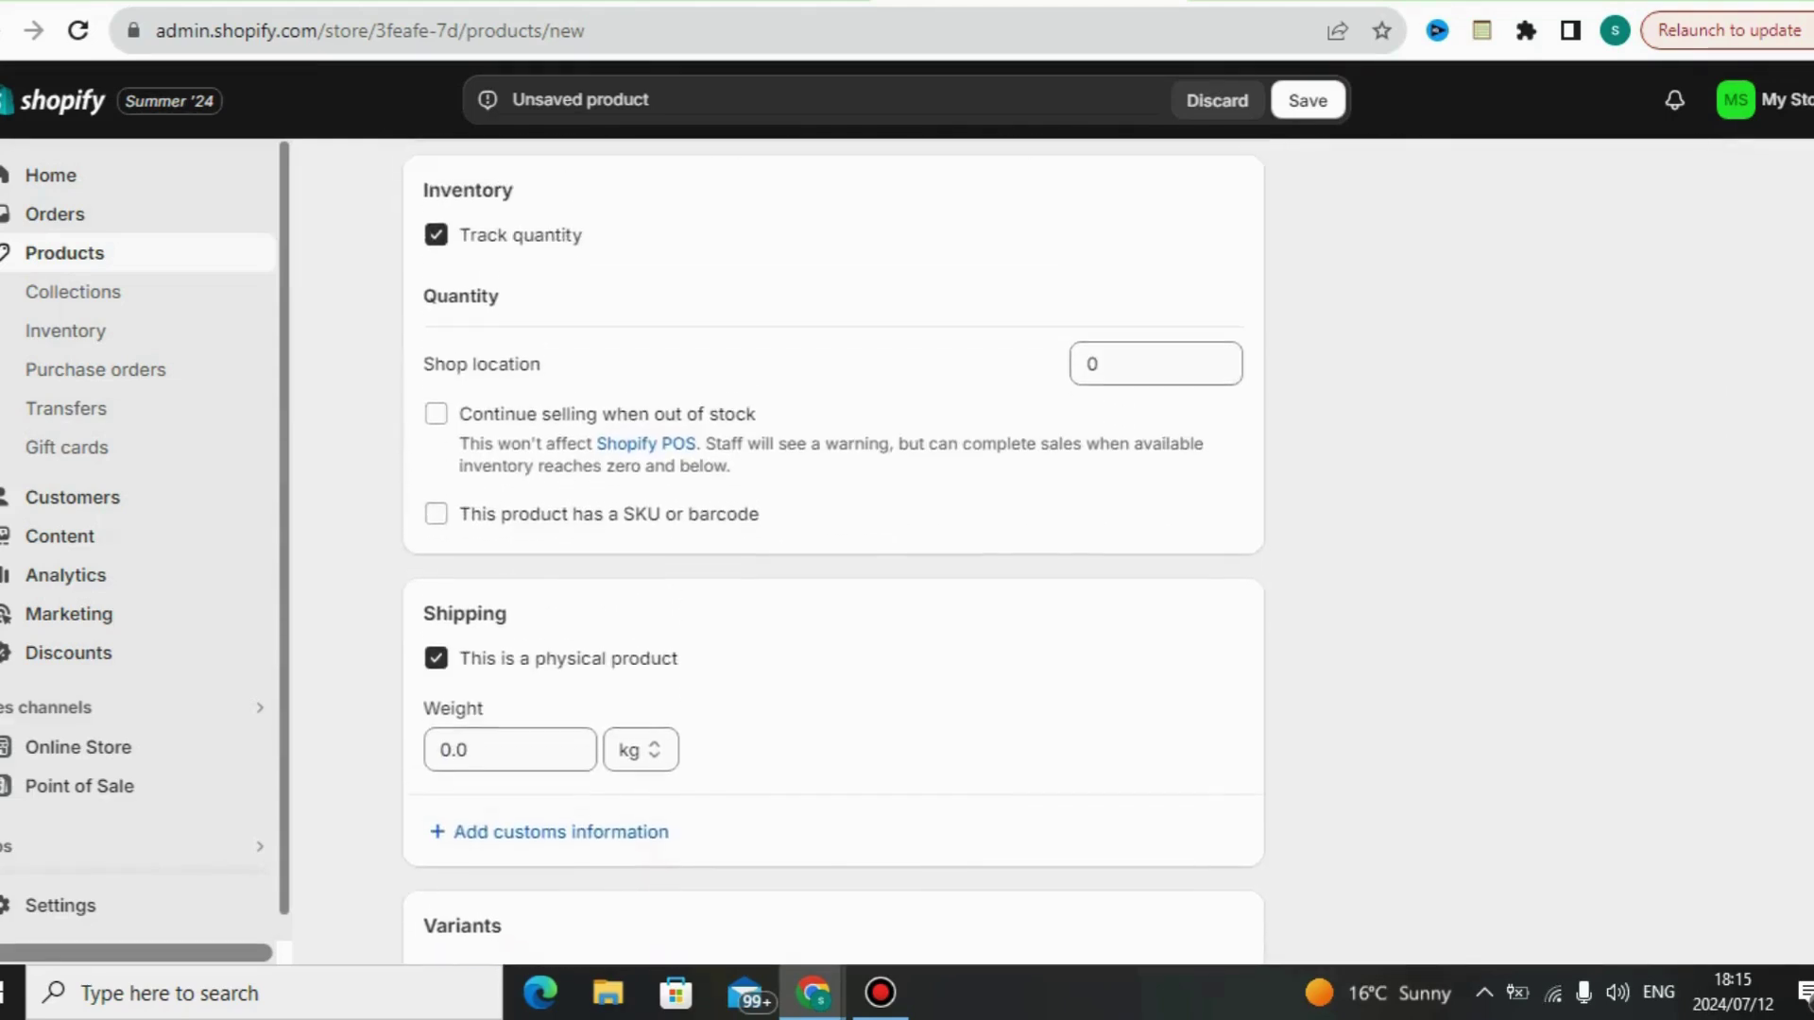
{"action": "scroll", "coordinate": [835, 548], "scroll_direction": "down", "scroll_amount": 2}
{"action": "scroll", "coordinate": [834, 548], "scroll_direction": "down", "scroll_amount": 3}
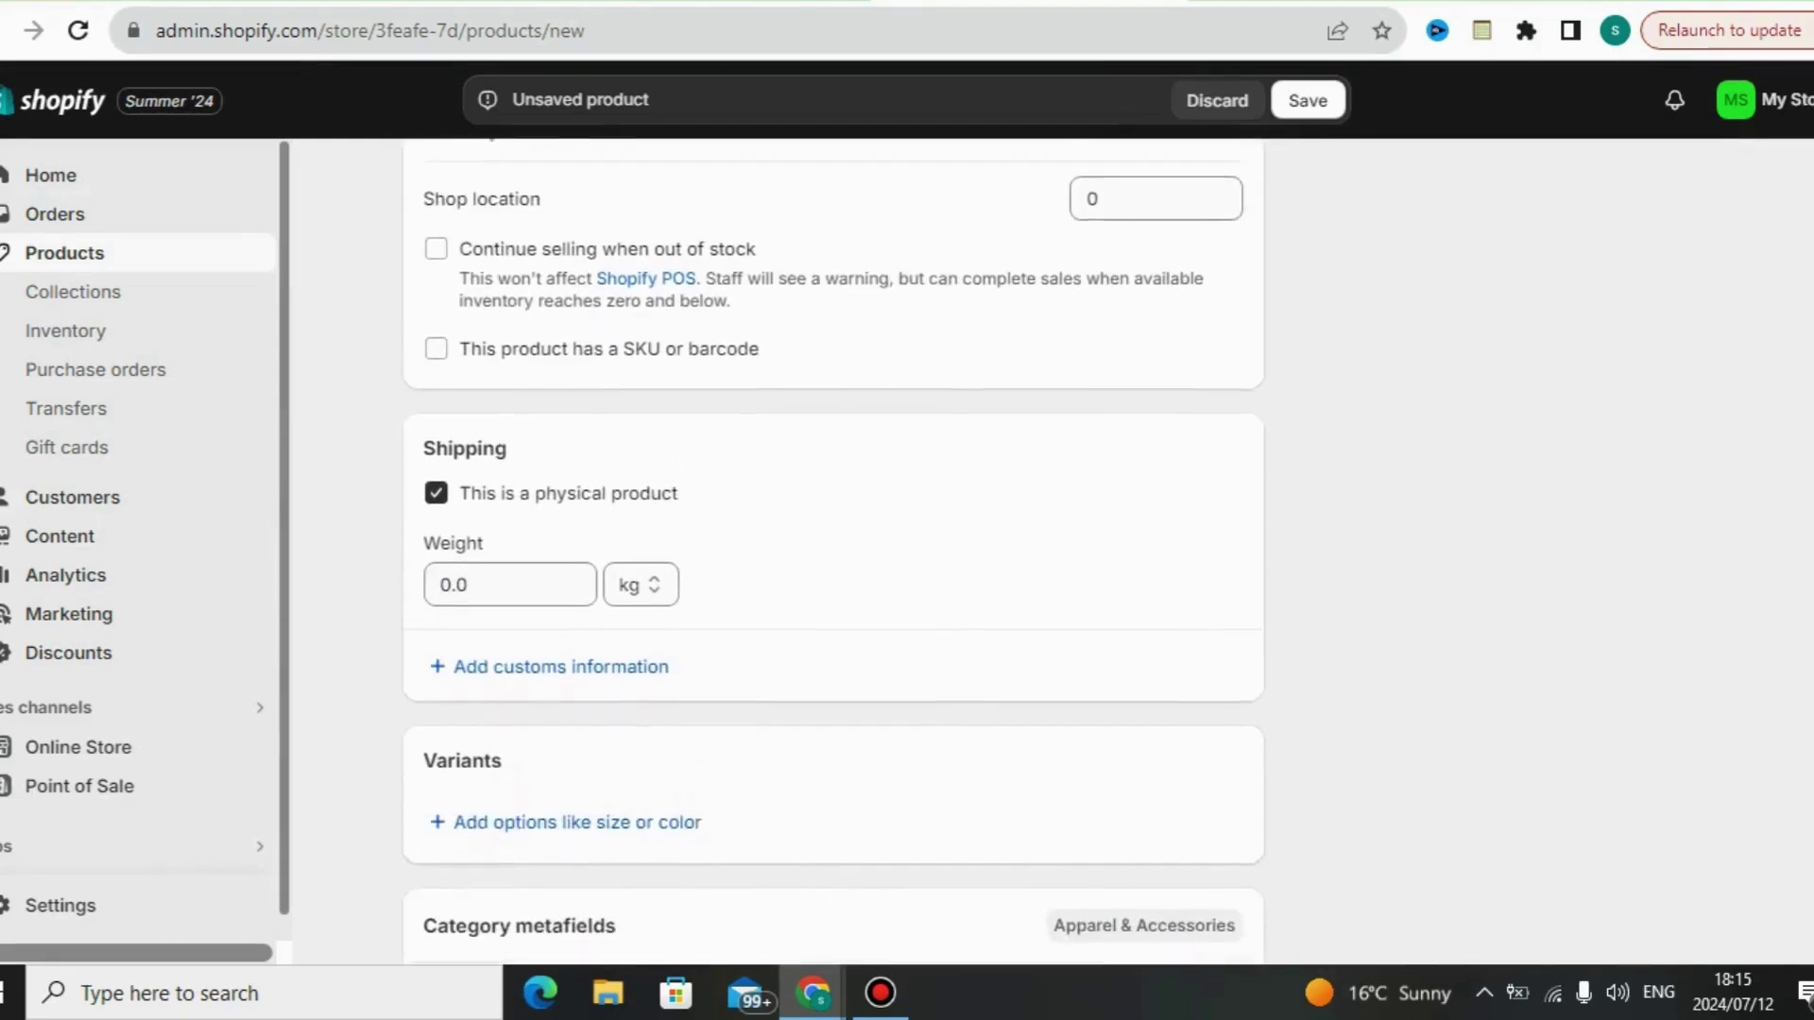
{"action": "scroll", "coordinate": [834, 548], "scroll_direction": "up", "scroll_amount": 15}
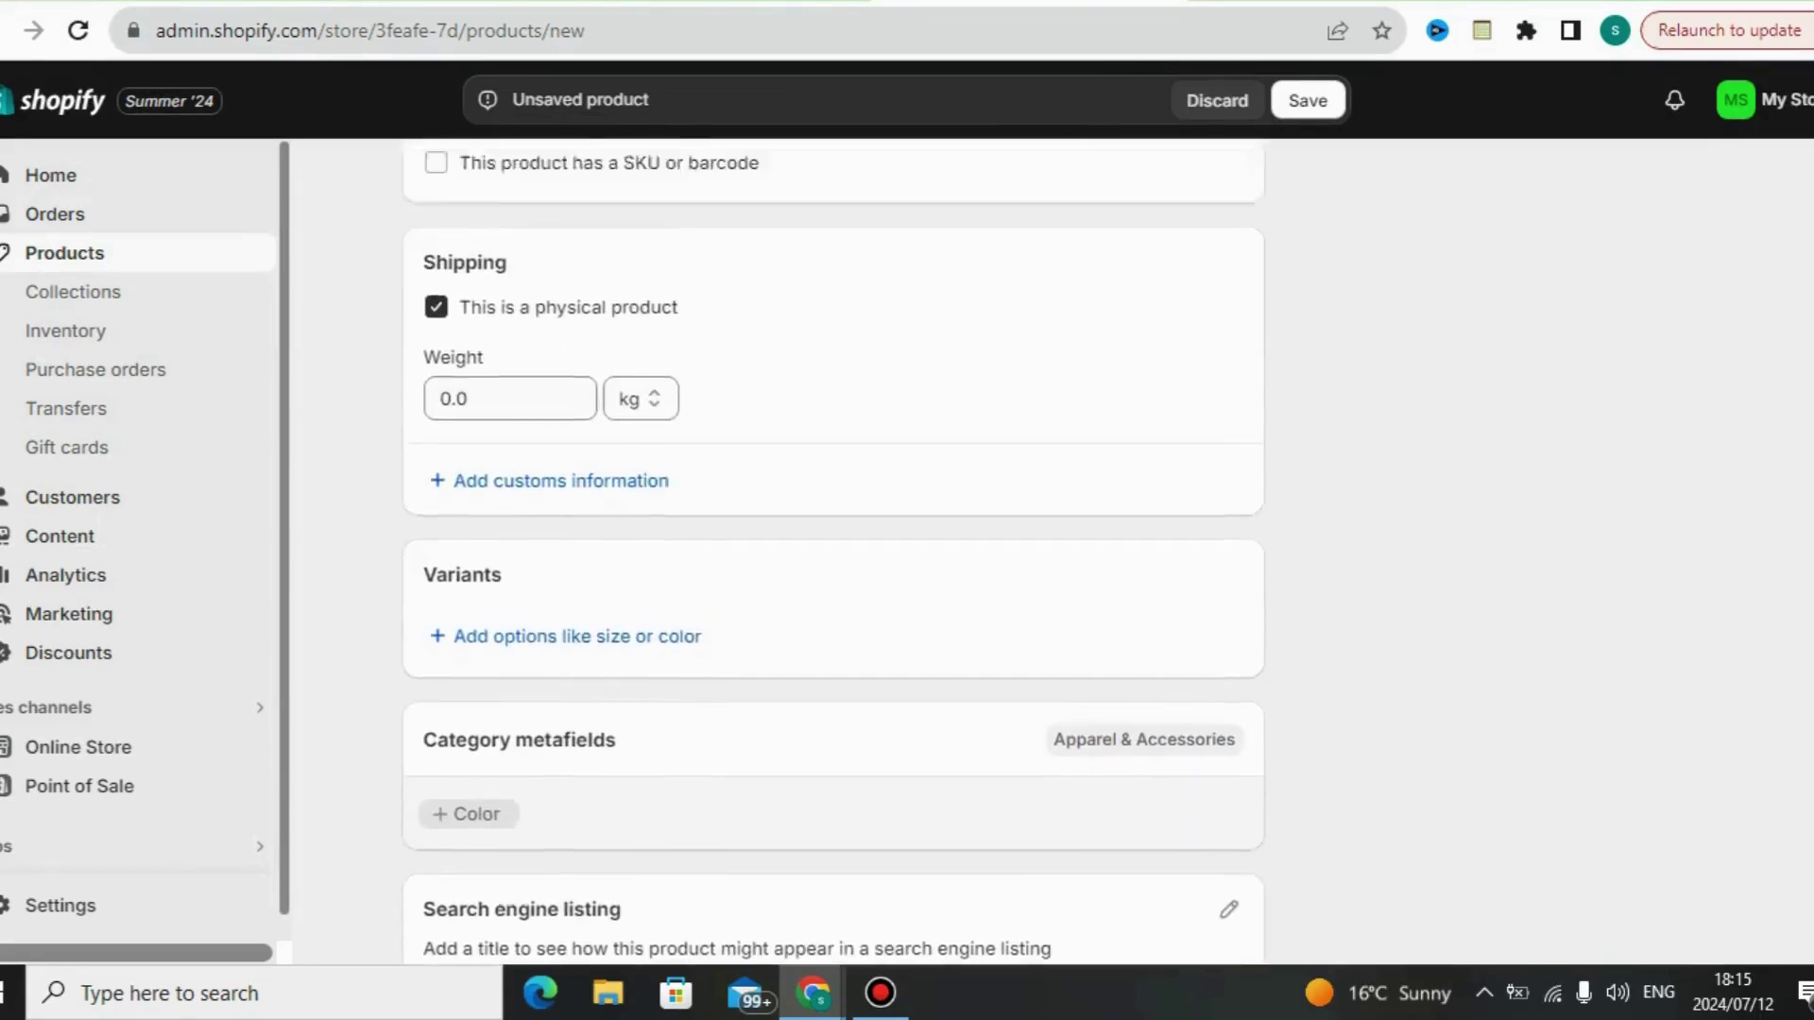
{"action": "scroll", "coordinate": [834, 548], "scroll_direction": "up", "scroll_amount": 2}
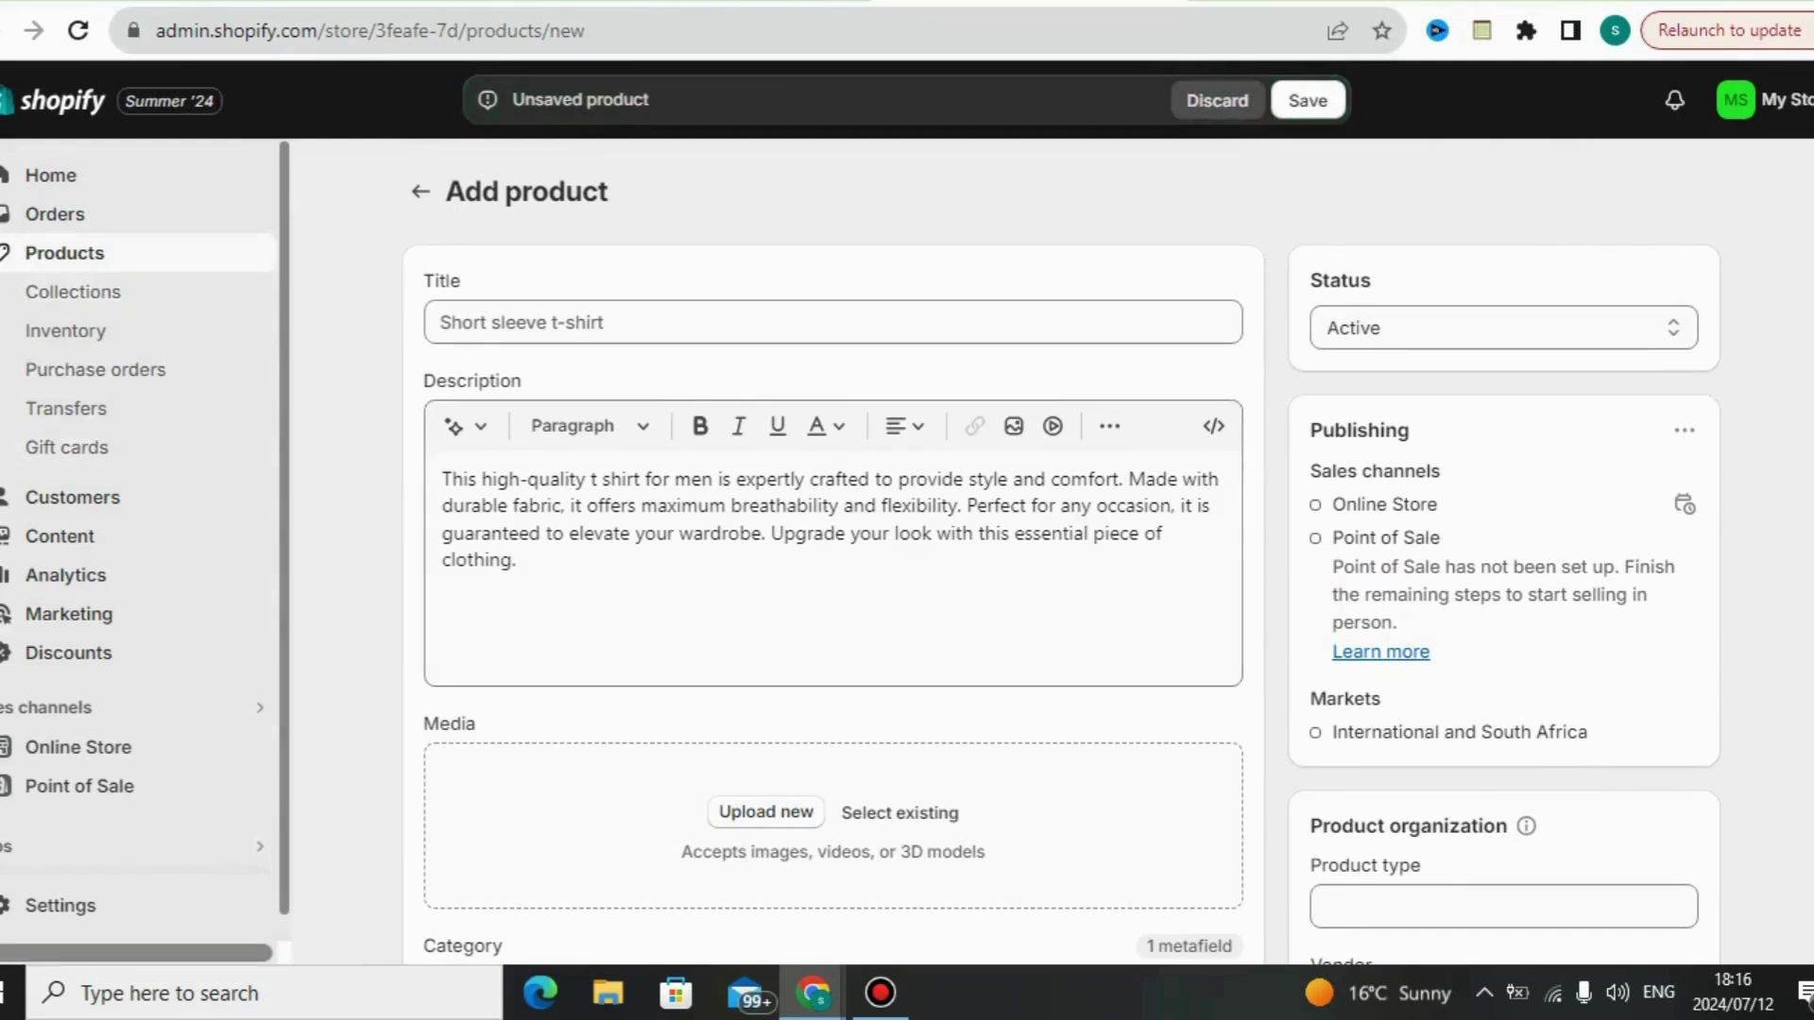
- Save the new short sleeve t-shirt product
{"action": "left_click", "coordinate": [1308, 100]}
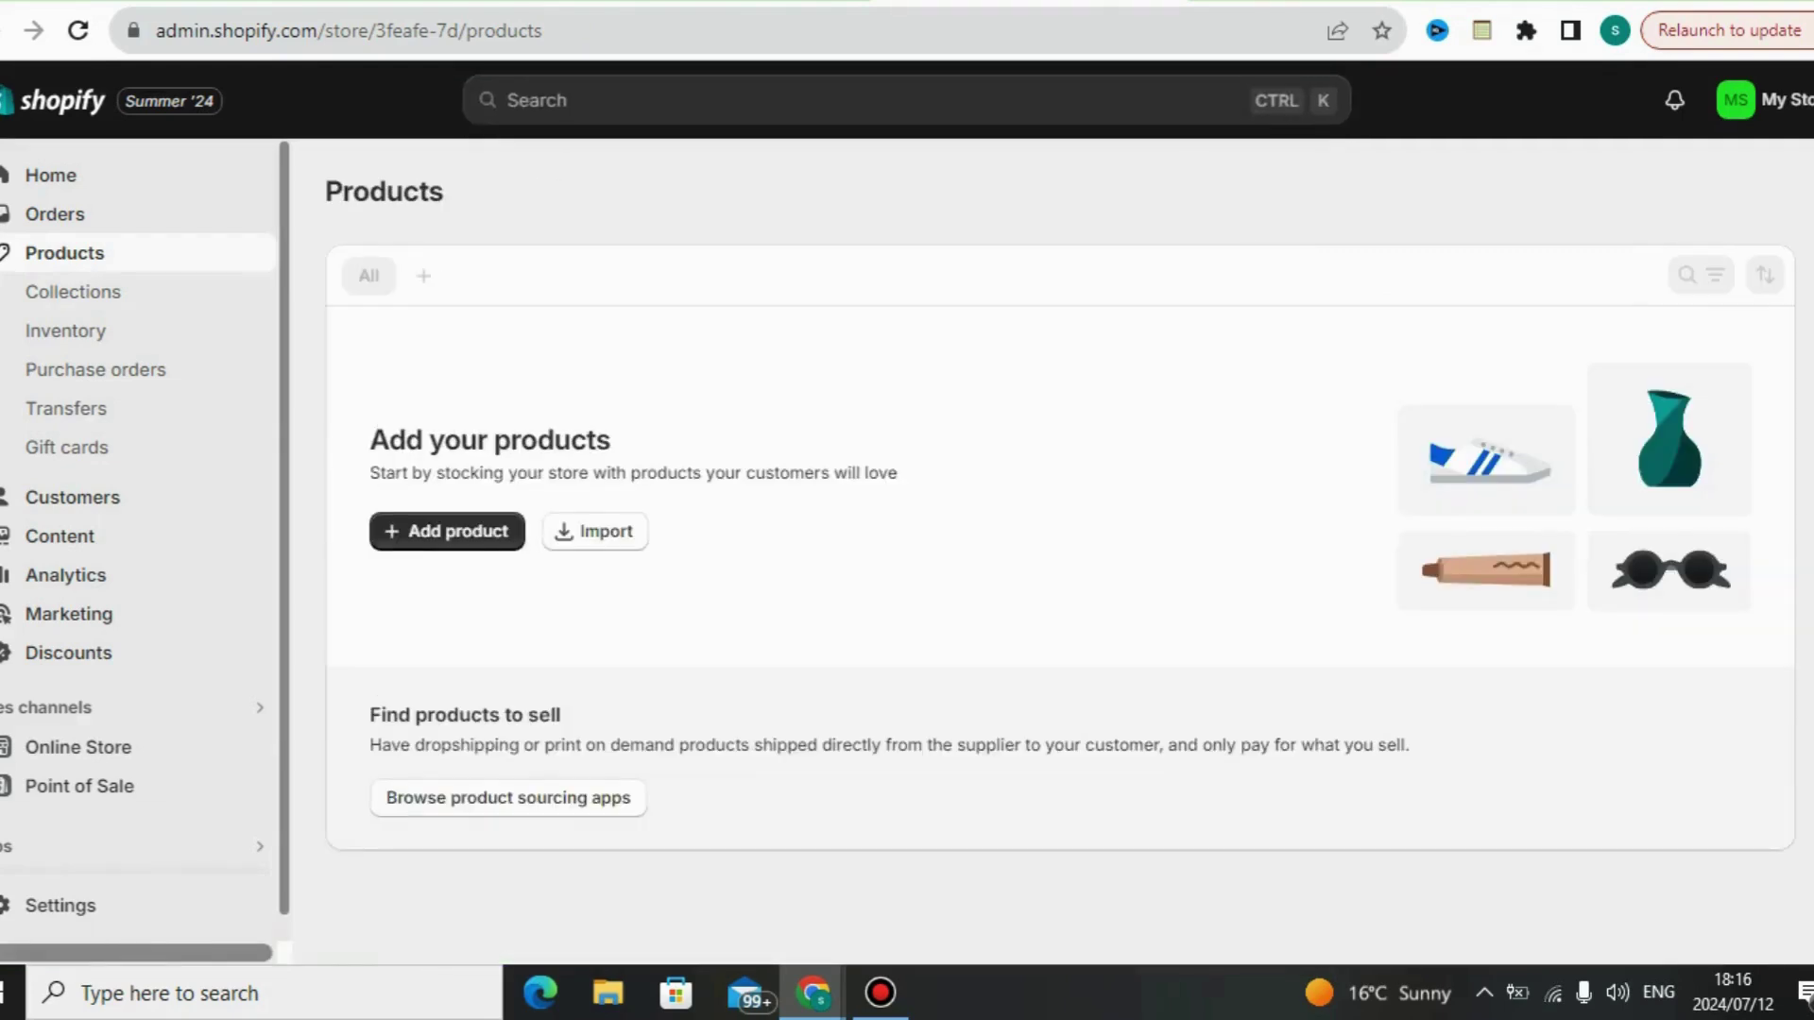
- Go to the Collections page, which lists only the Home page collection
{"action": "left_click", "coordinate": [5, 285]}
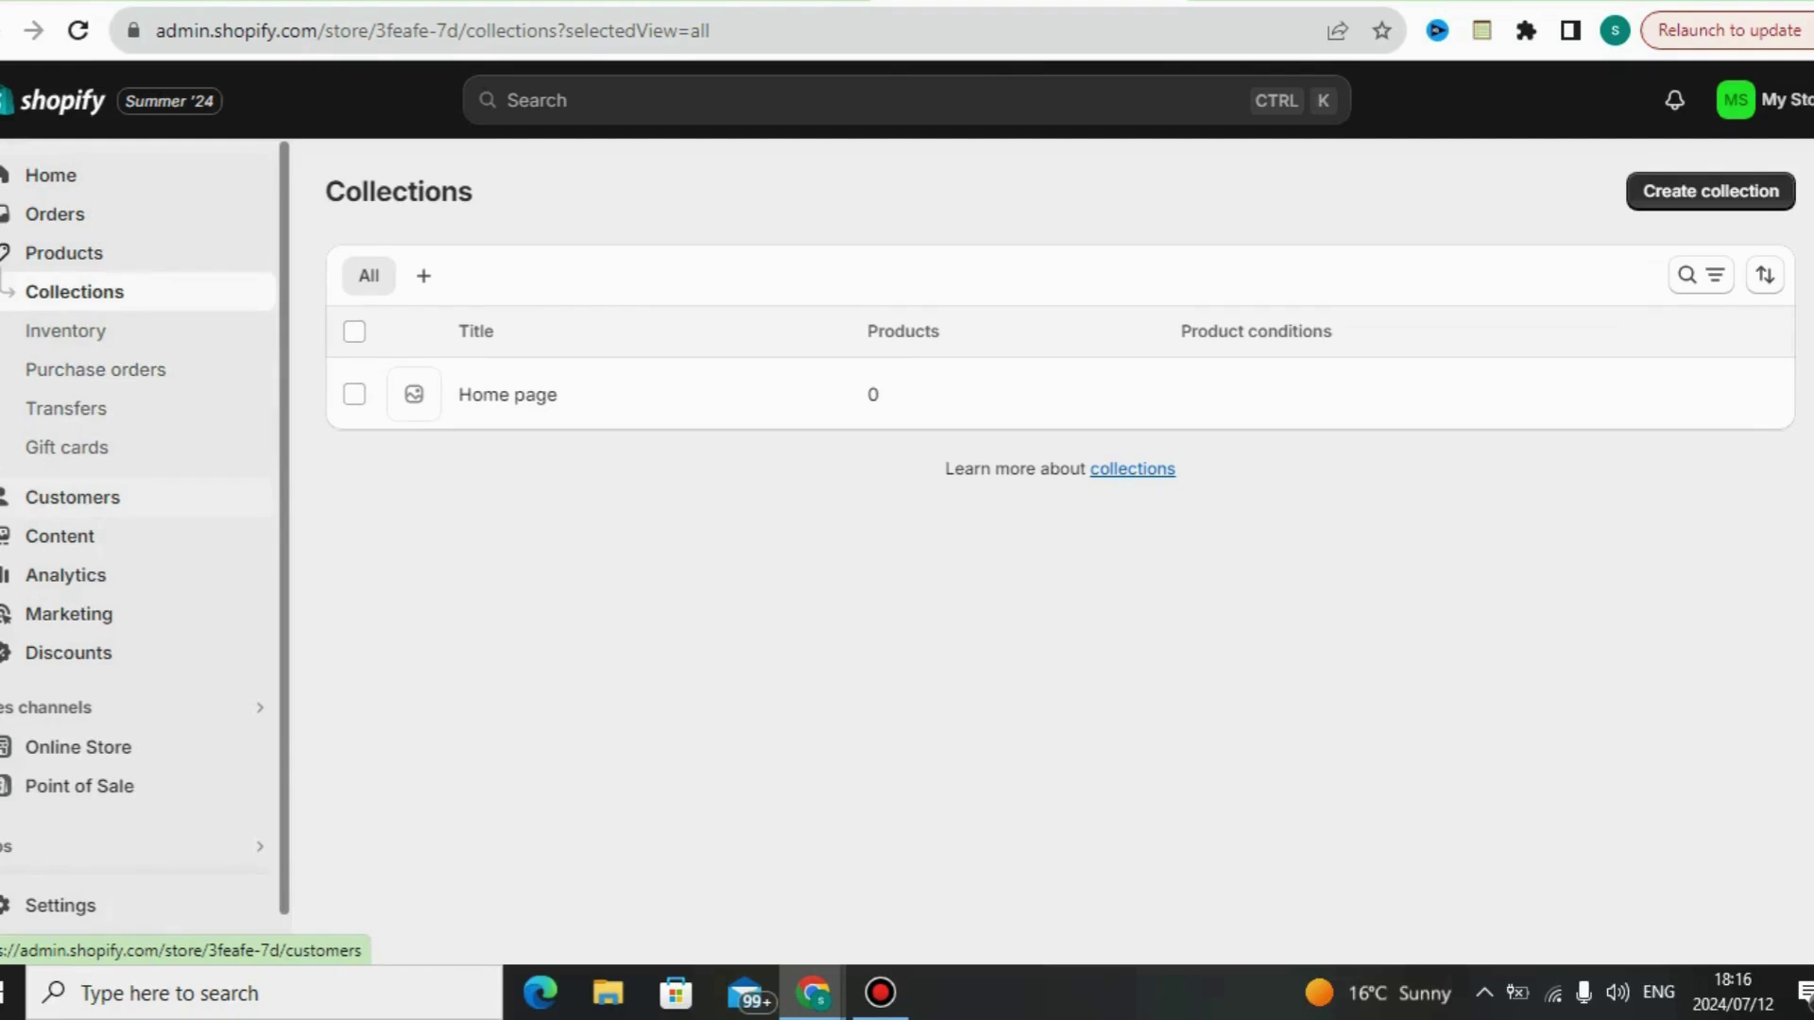
- Visit the Customers and Metaobjects pages, then open the Analytics dashboard showing R 0.00 sales
{"action": "left_click", "coordinate": [73, 497]}
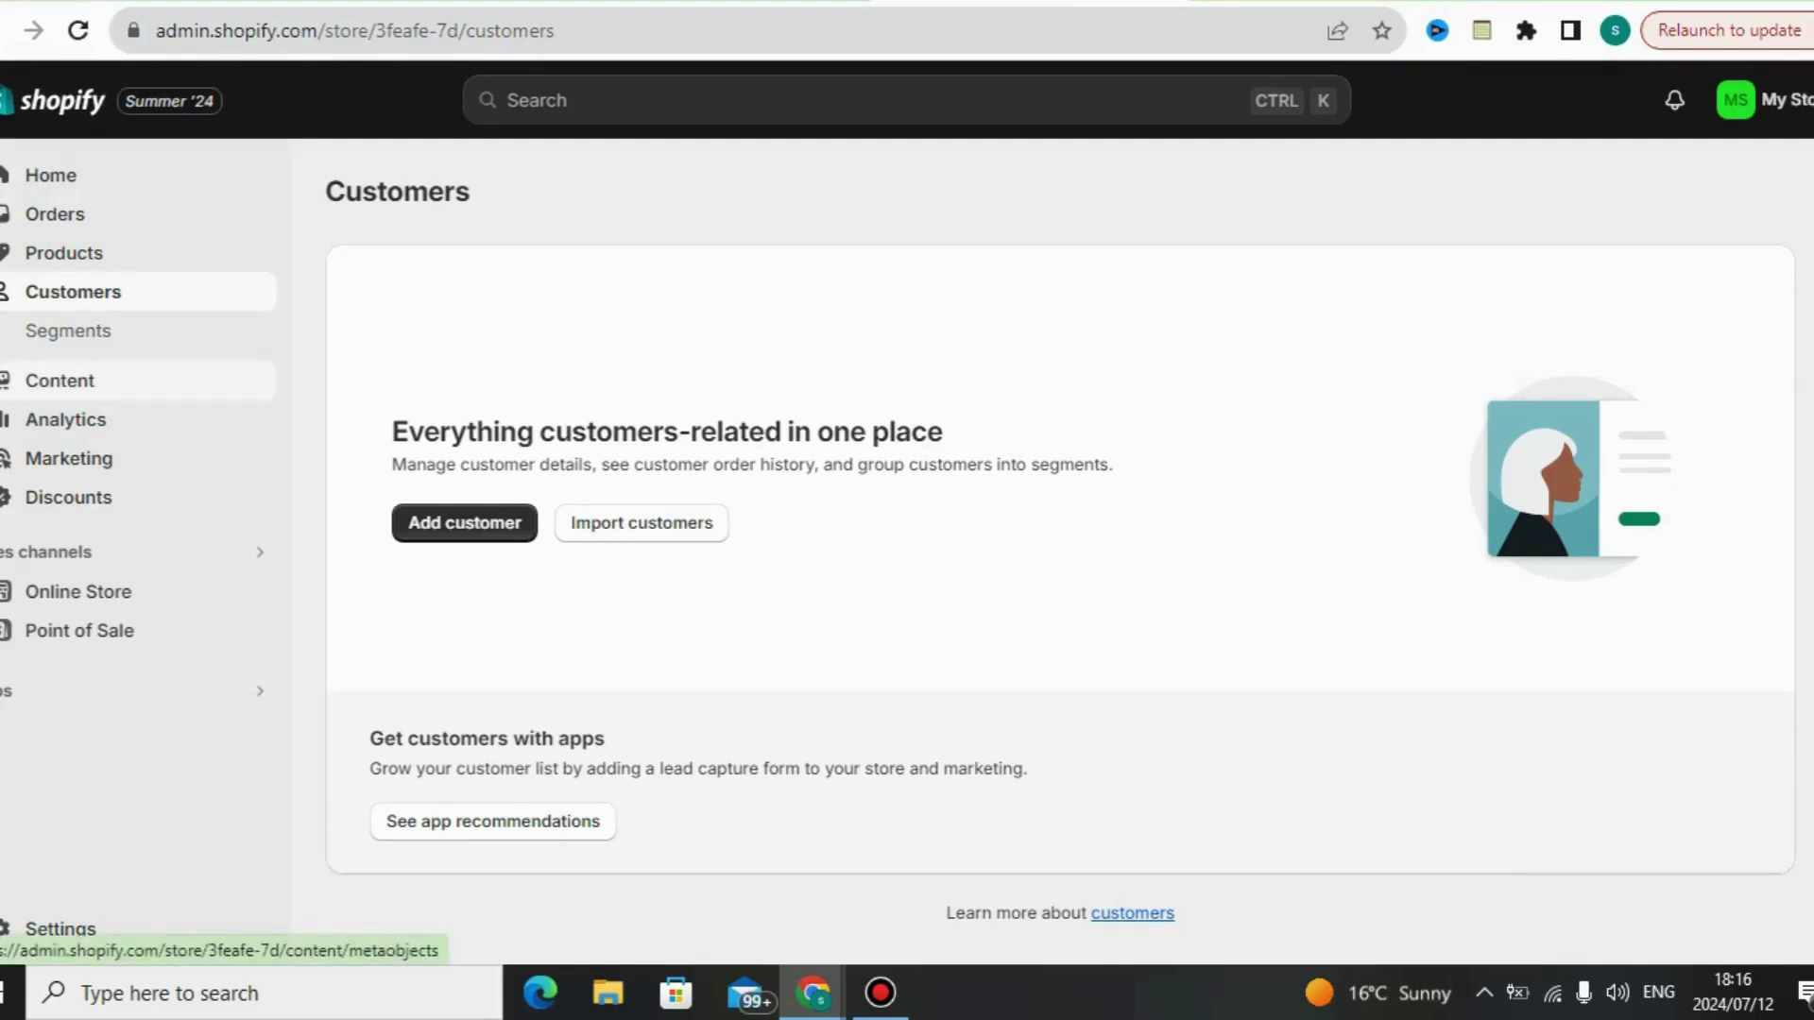
{"action": "left_click", "coordinate": [60, 380]}
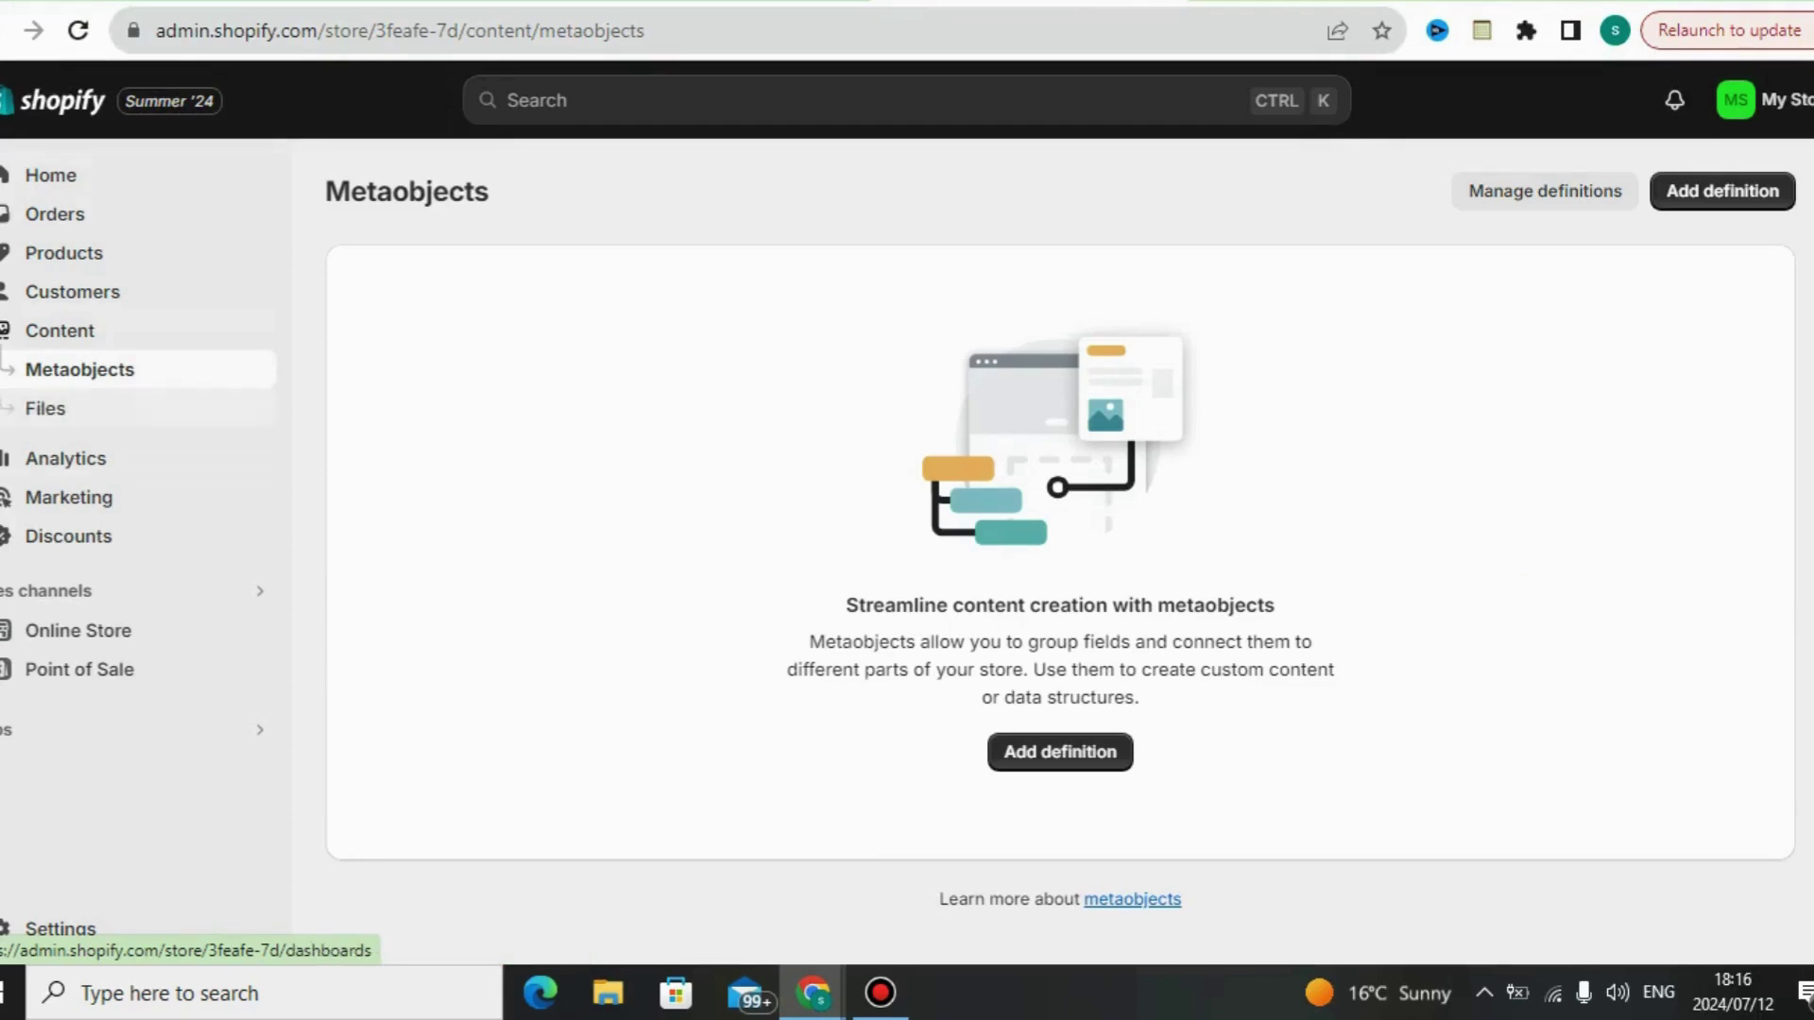
{"action": "left_click", "coordinate": [66, 458]}
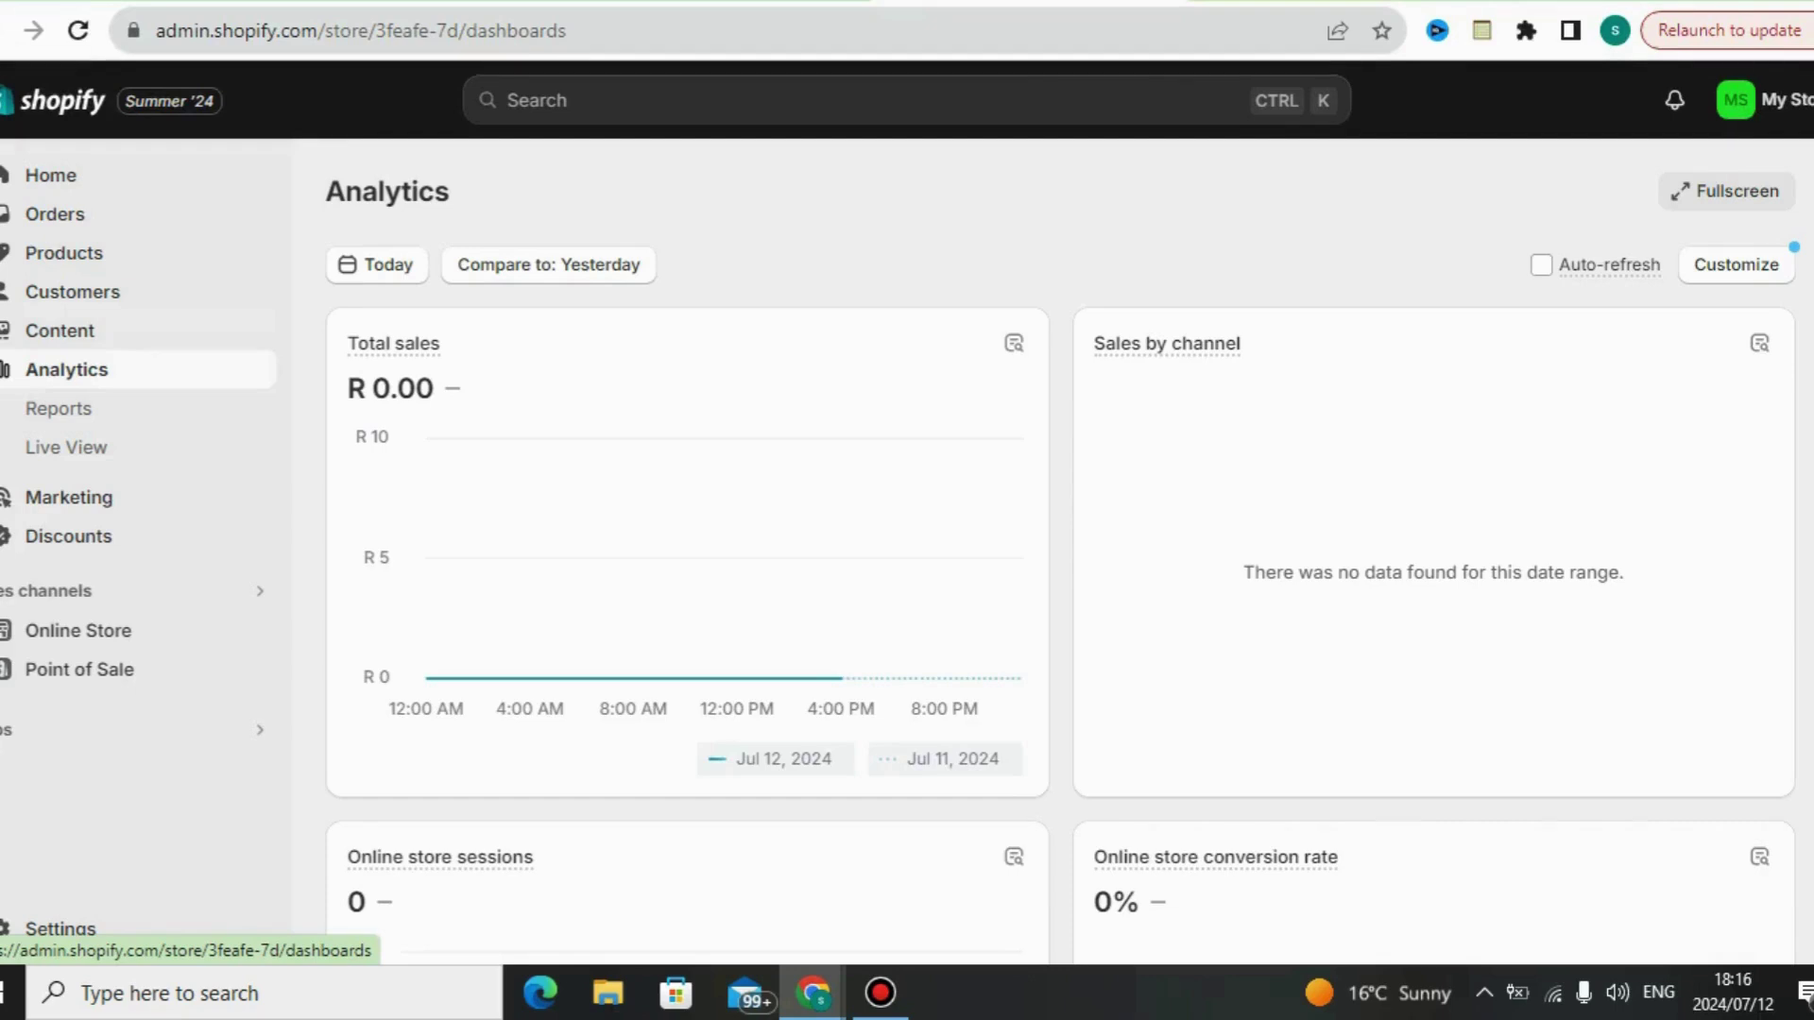
{"action": "scroll", "coordinate": [1061, 552], "scroll_direction": "down", "scroll_amount": 1}
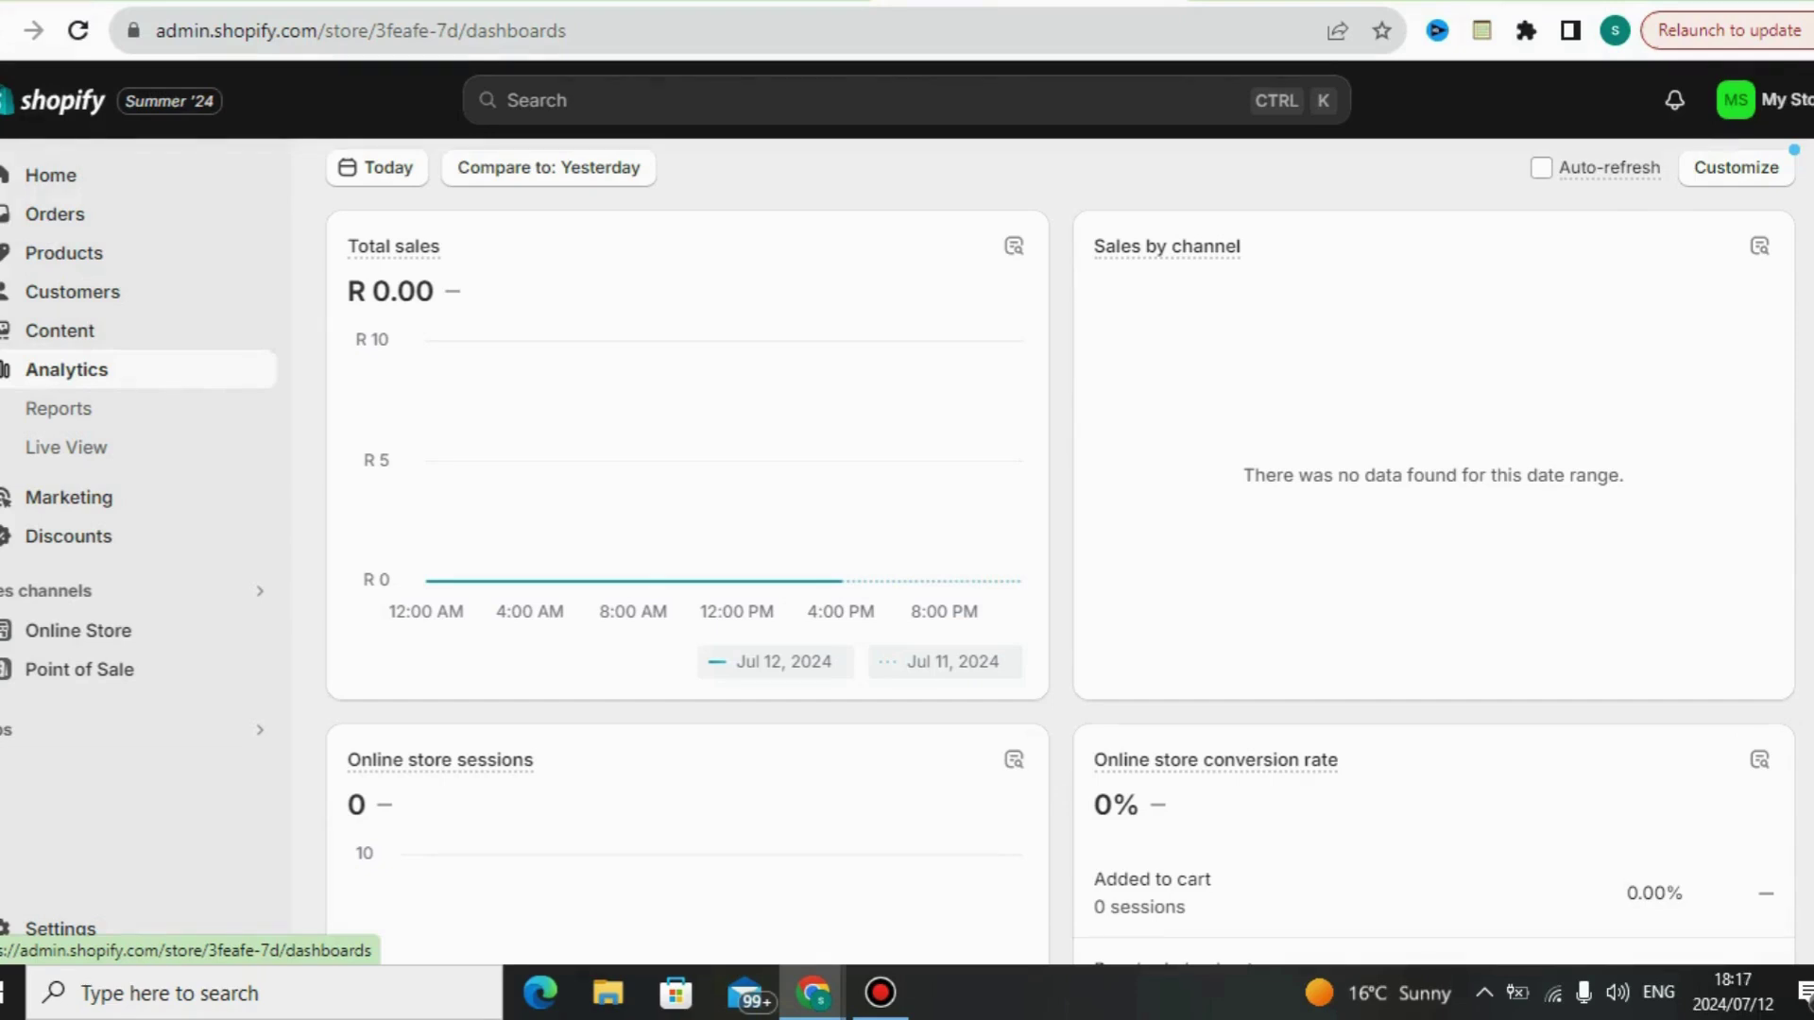
{"action": "scroll", "coordinate": [1064, 569], "scroll_direction": "down", "scroll_amount": 1}
{"action": "scroll", "coordinate": [1064, 570], "scroll_direction": "down", "scroll_amount": 3}
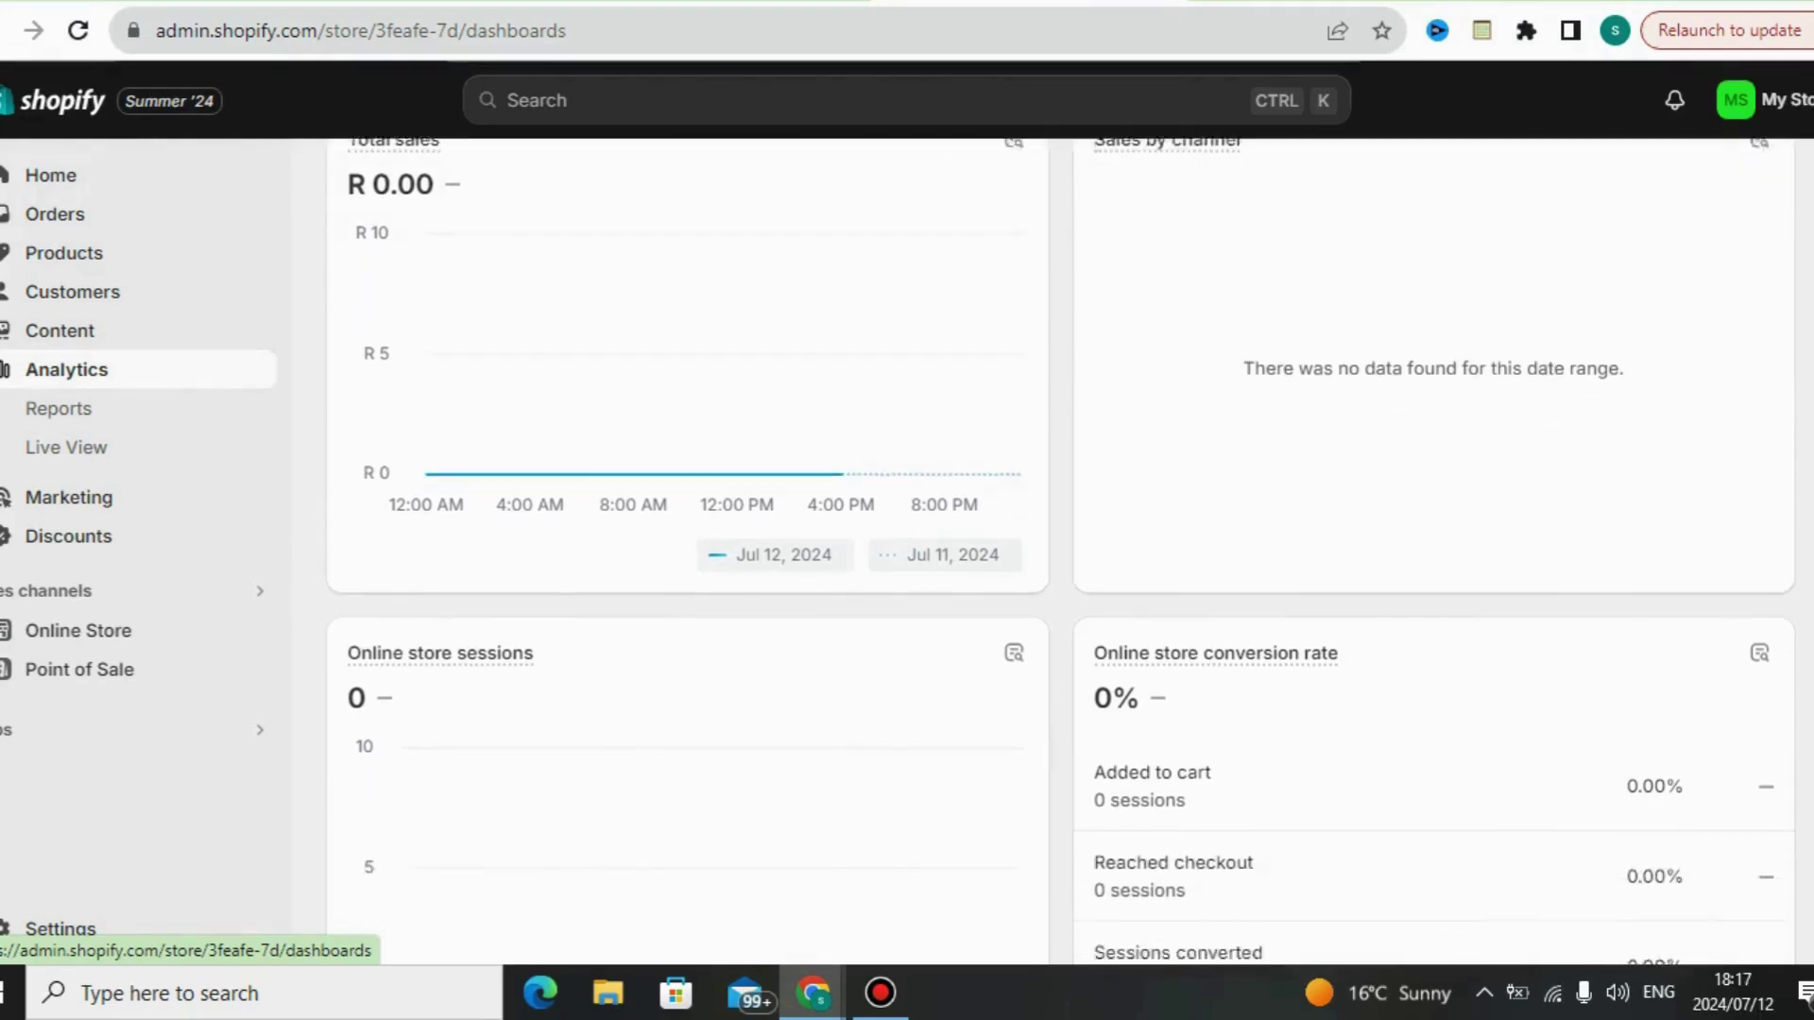
{"action": "scroll", "coordinate": [1064, 570], "scroll_direction": "down", "scroll_amount": 3}
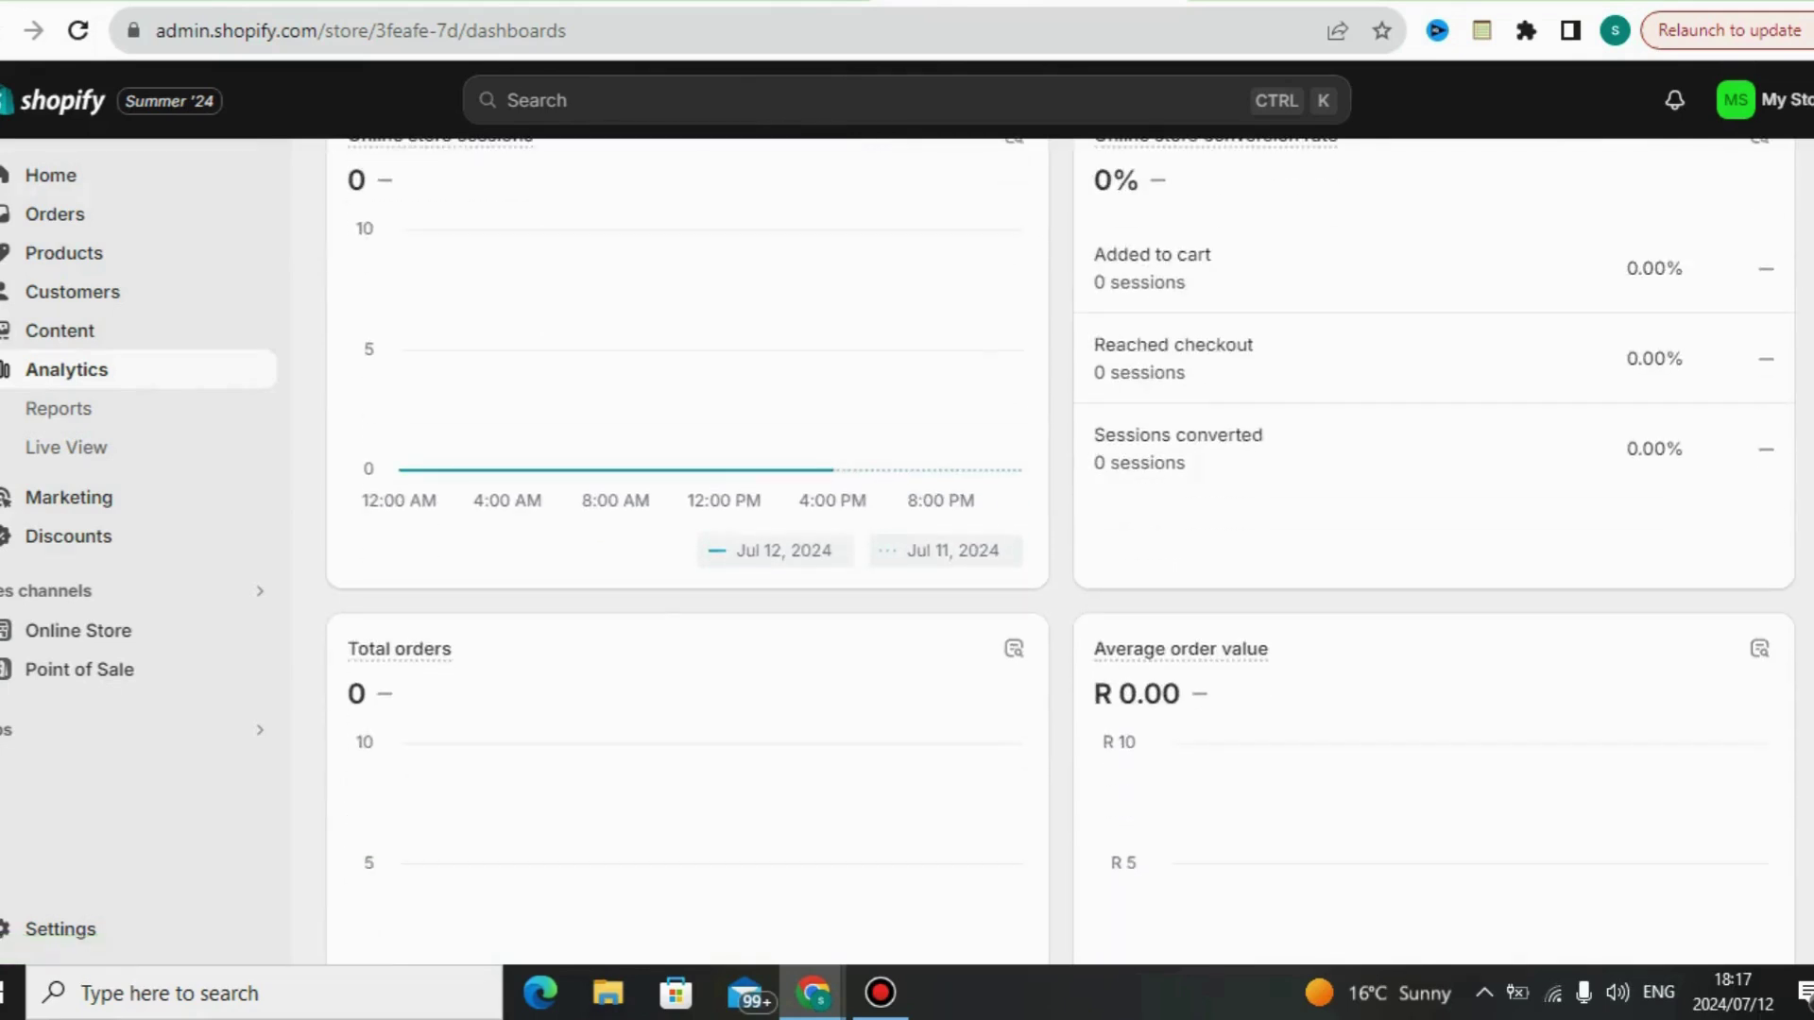
{"action": "scroll", "coordinate": [1063, 570], "scroll_direction": "down", "scroll_amount": 6}
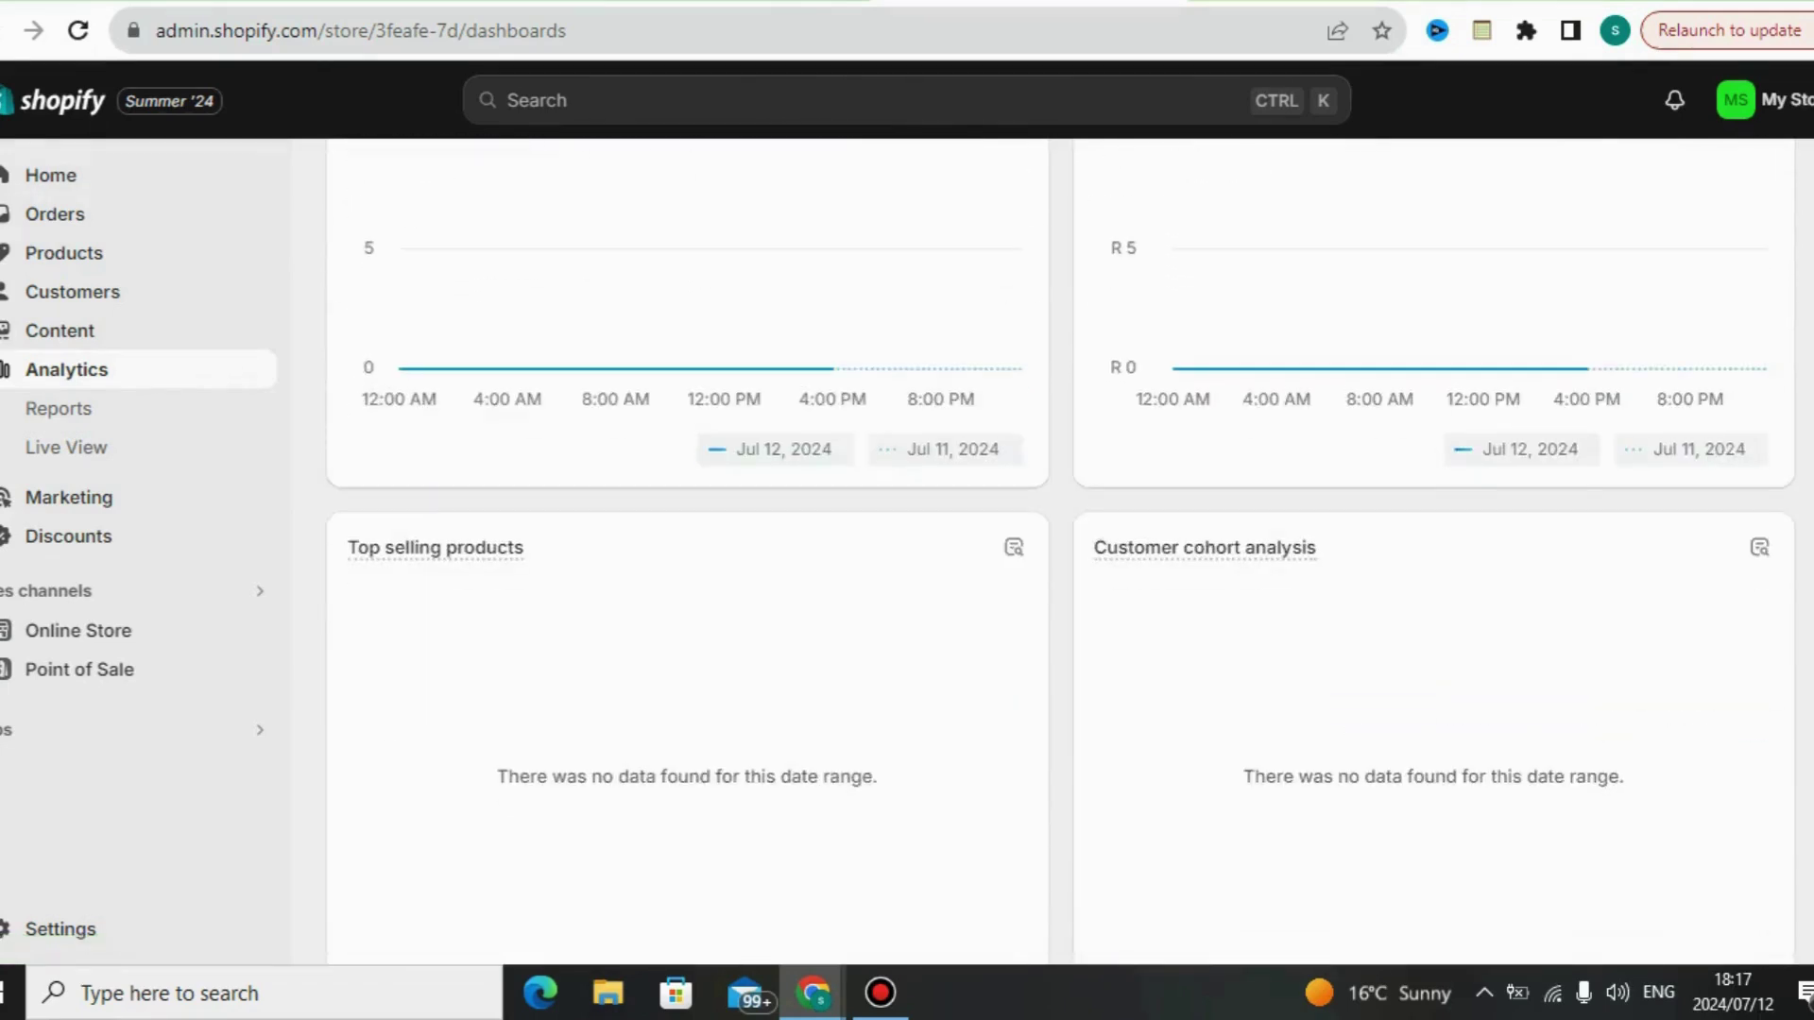
{"action": "scroll", "coordinate": [1064, 569], "scroll_direction": "down", "scroll_amount": 2}
{"action": "mouse_move", "coordinate": [435, 386]}
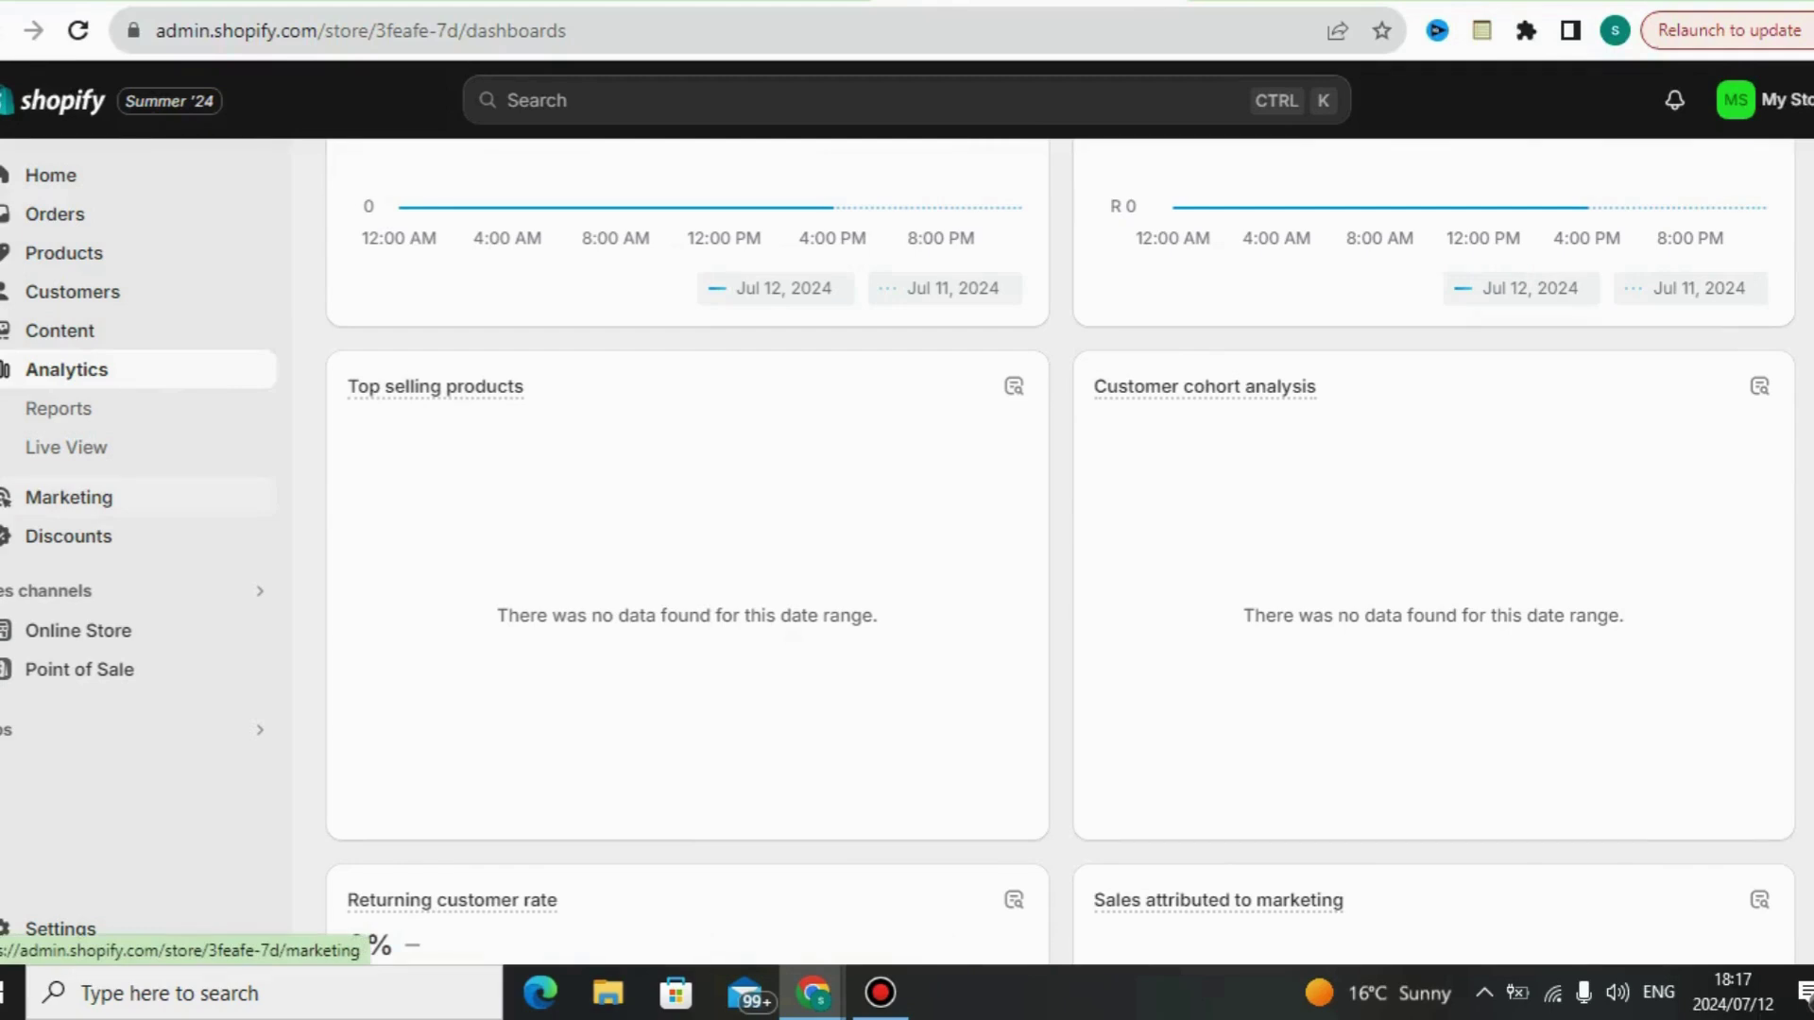
- Check the Marketing overview's attributed sales and orders figures, then go to the empty Discounts page
{"action": "left_click", "coordinate": [69, 497]}
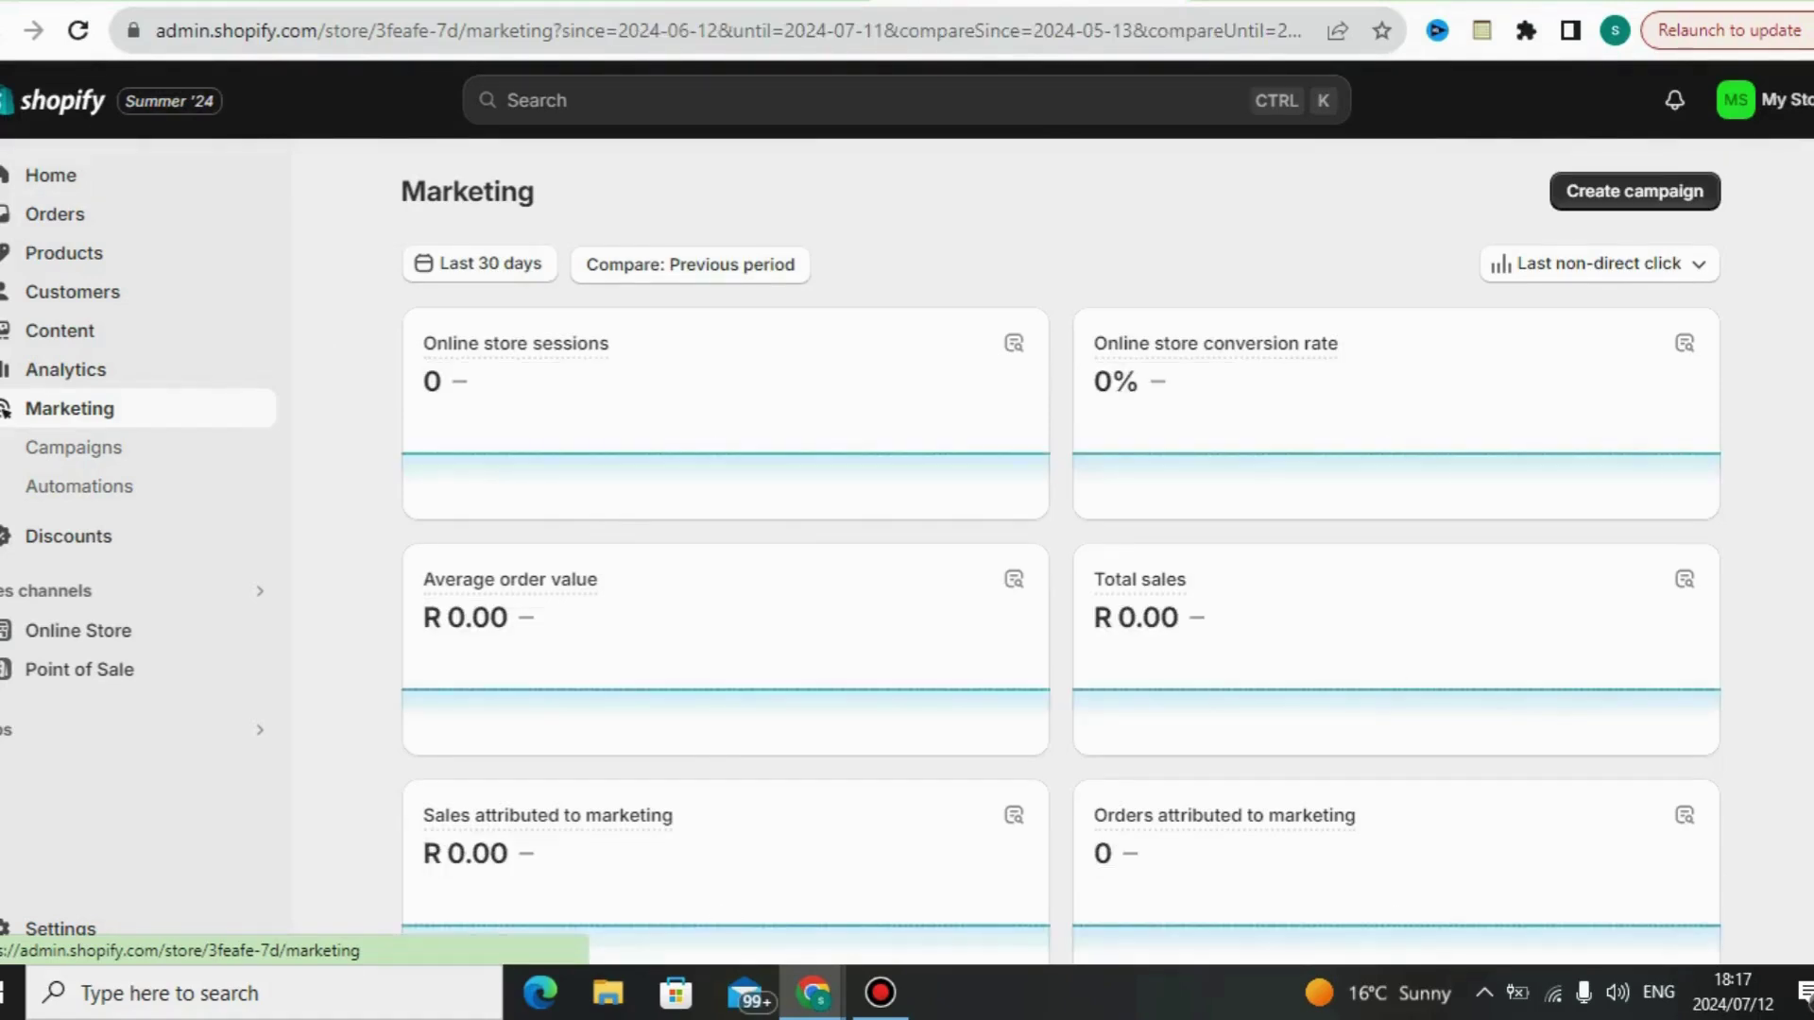
{"action": "scroll", "coordinate": [1058, 553], "scroll_direction": "down", "scroll_amount": 3}
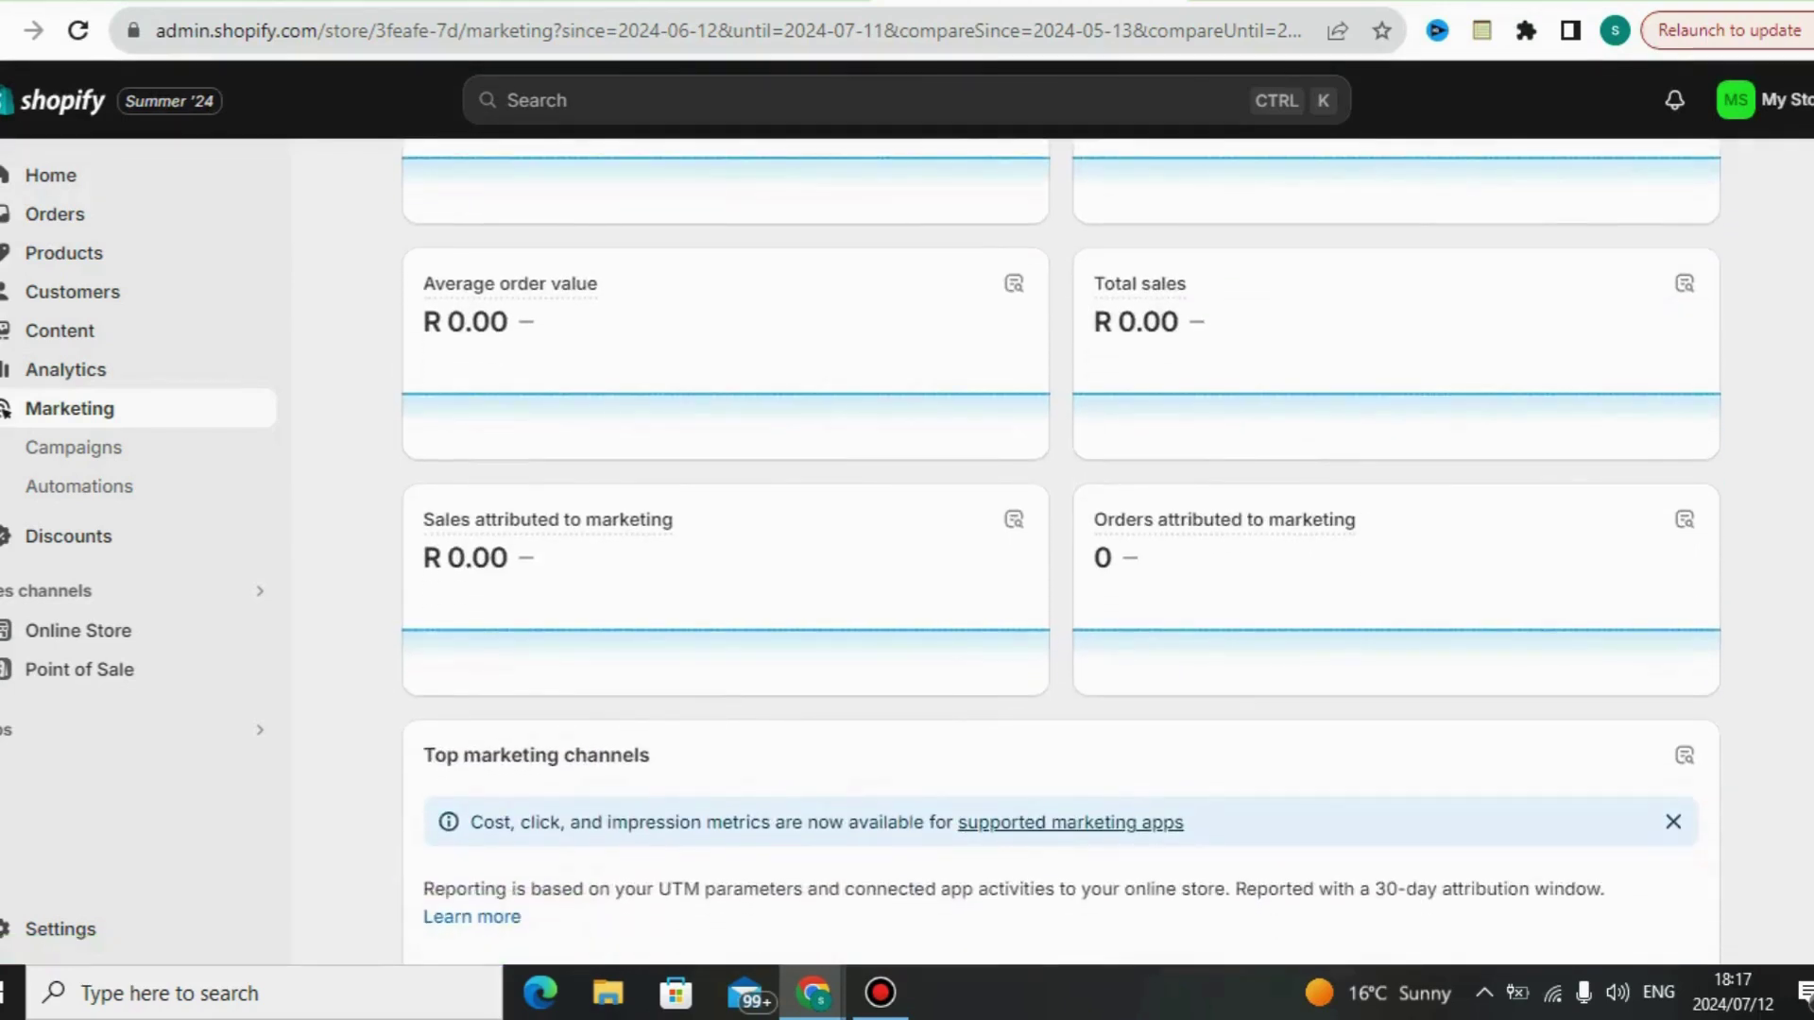
{"action": "left_click_drag", "start_coordinate": [424, 519], "coordinate": [1356, 519]}
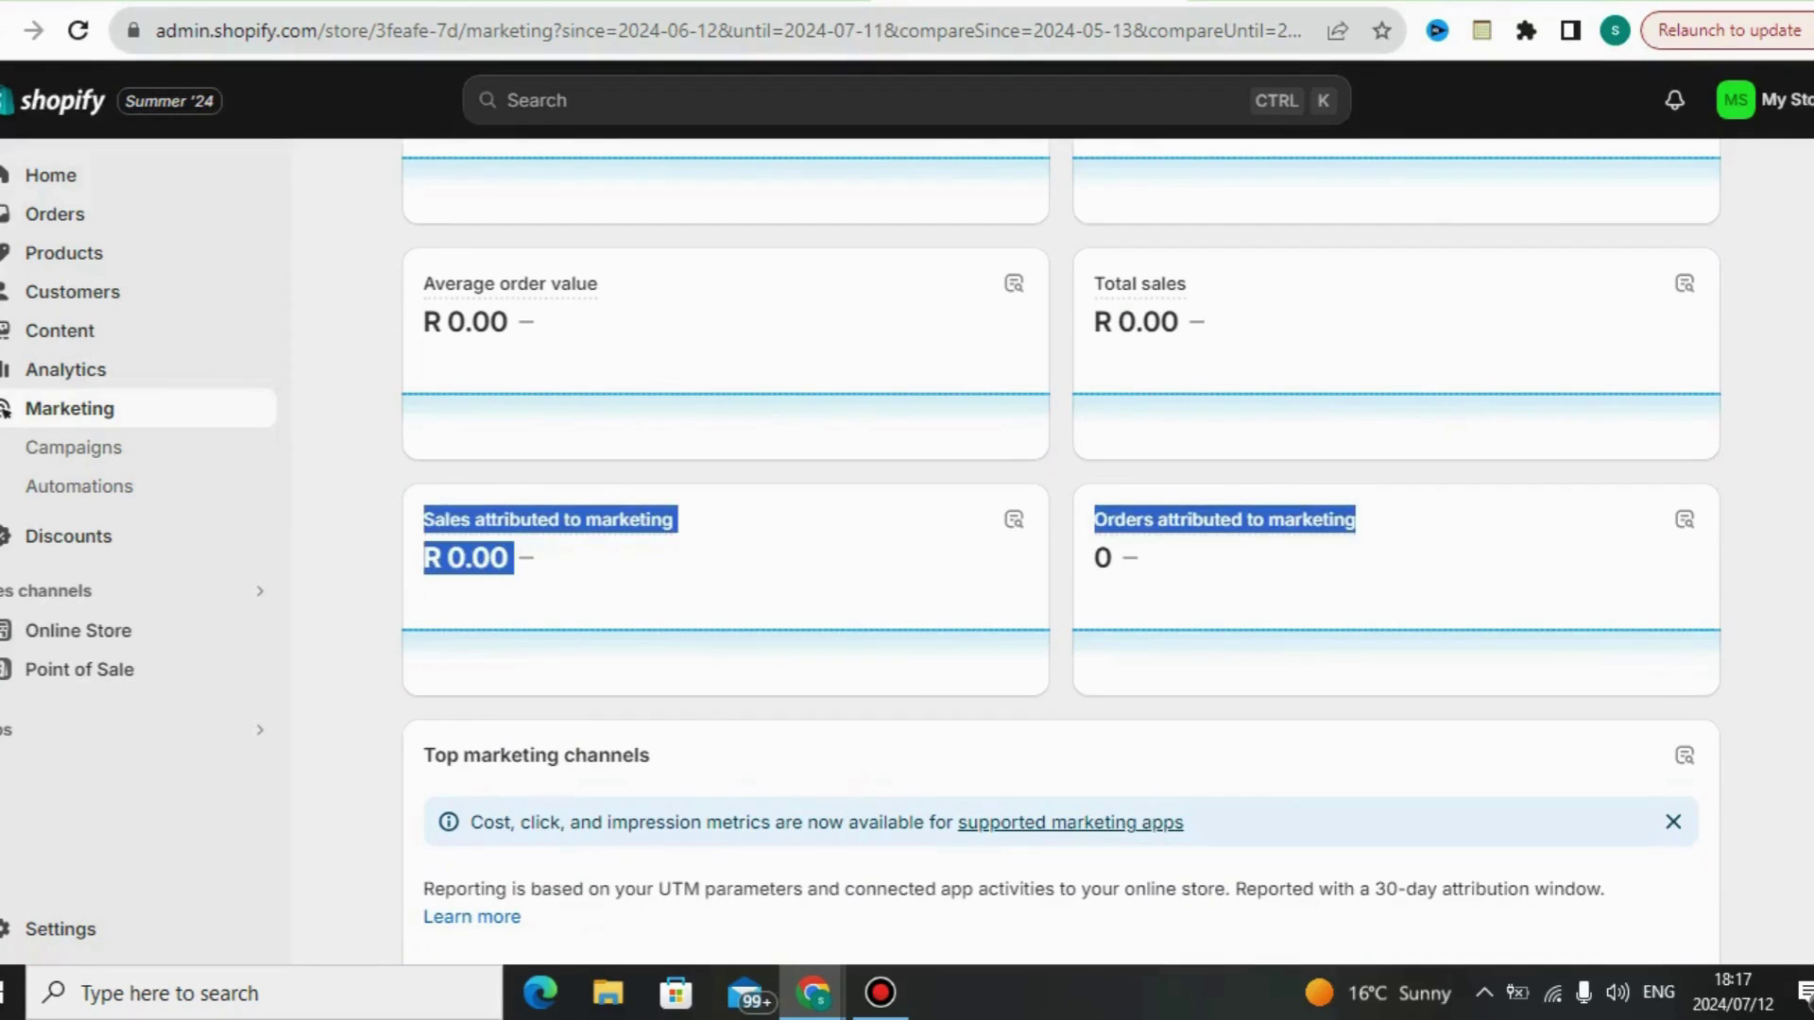
{"action": "scroll", "coordinate": [1061, 535], "scroll_direction": "down", "scroll_amount": 3}
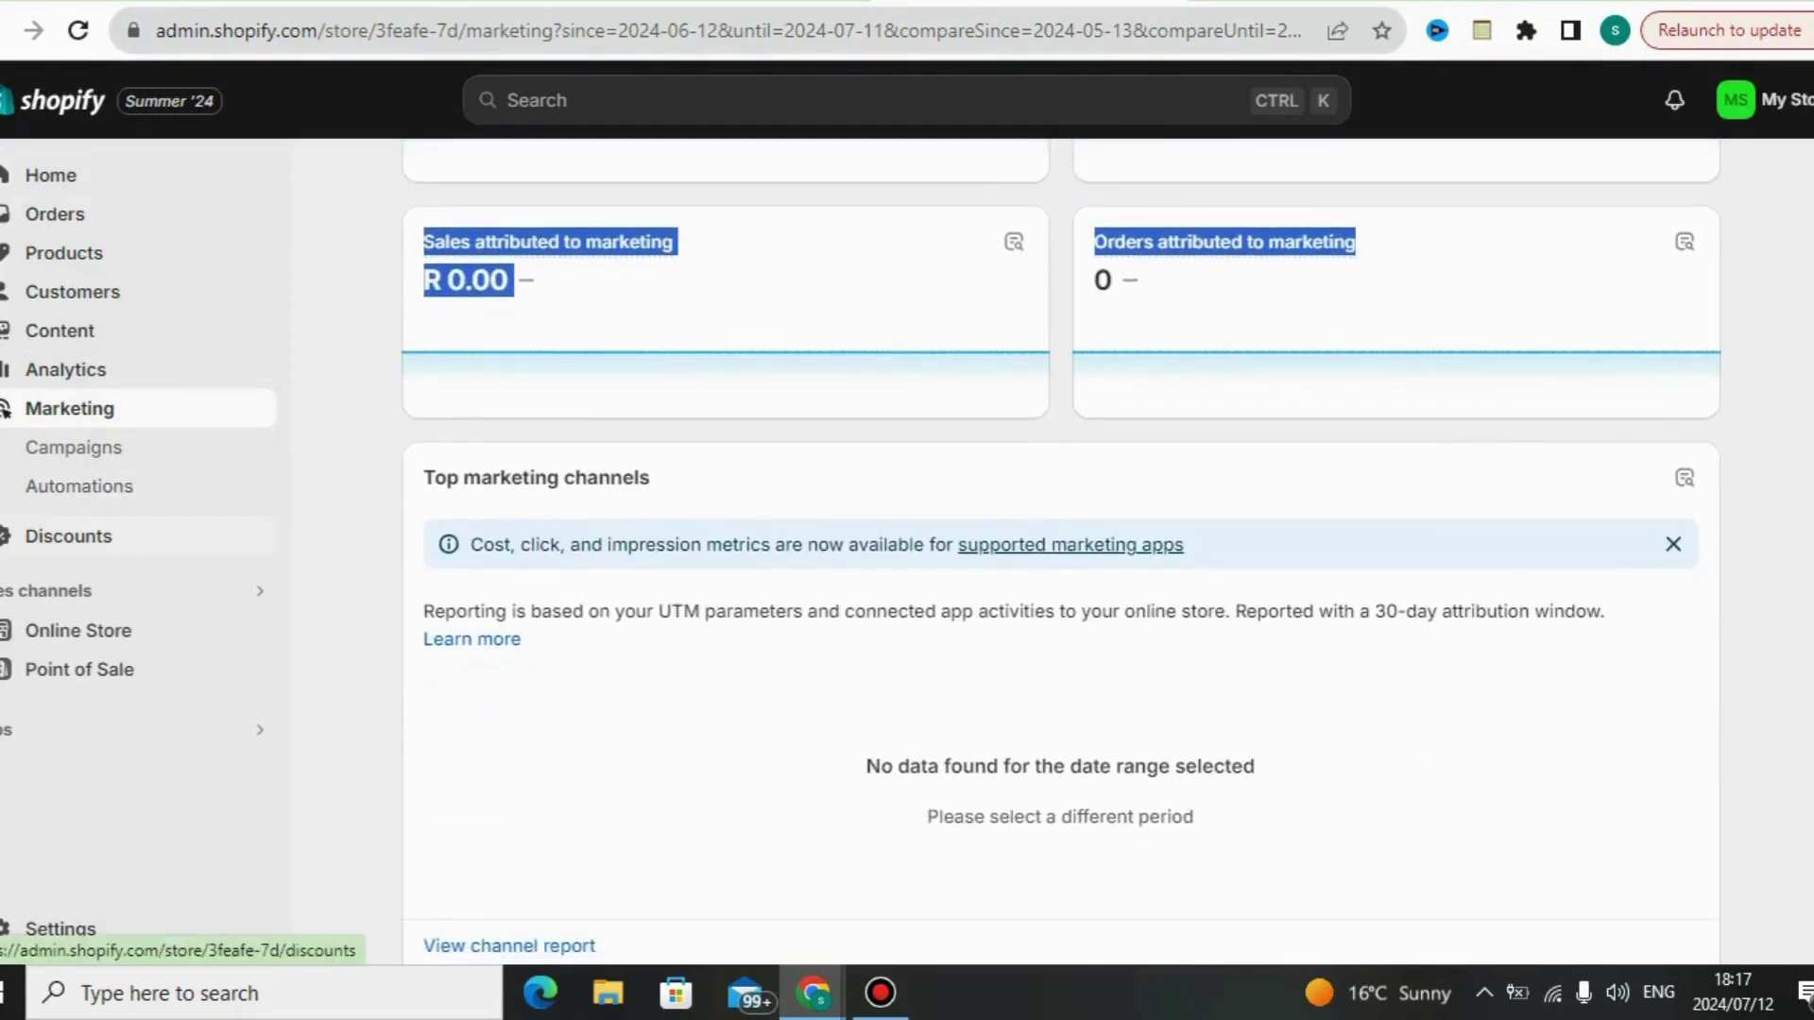
{"action": "left_click", "coordinate": [68, 536]}
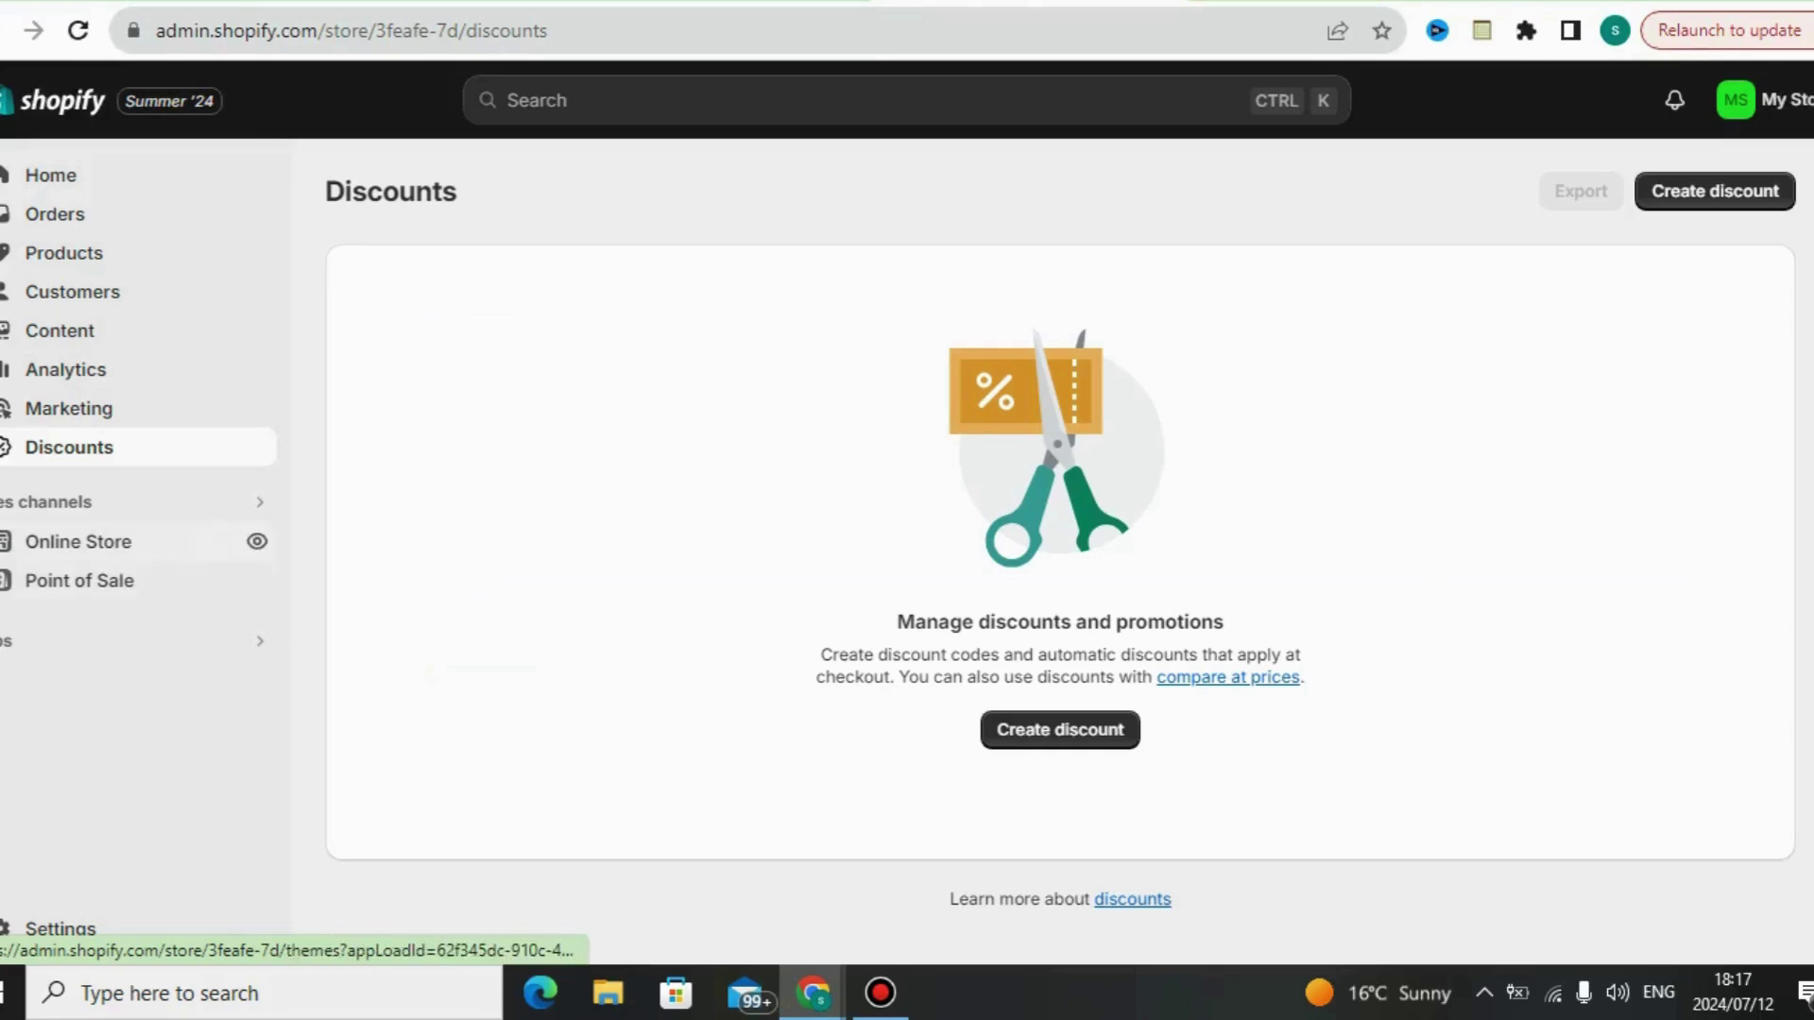
- Go to Online Store Themes, with Dawn 15.0.0 current, and browse the popular free themes
{"action": "left_click", "coordinate": [79, 541]}
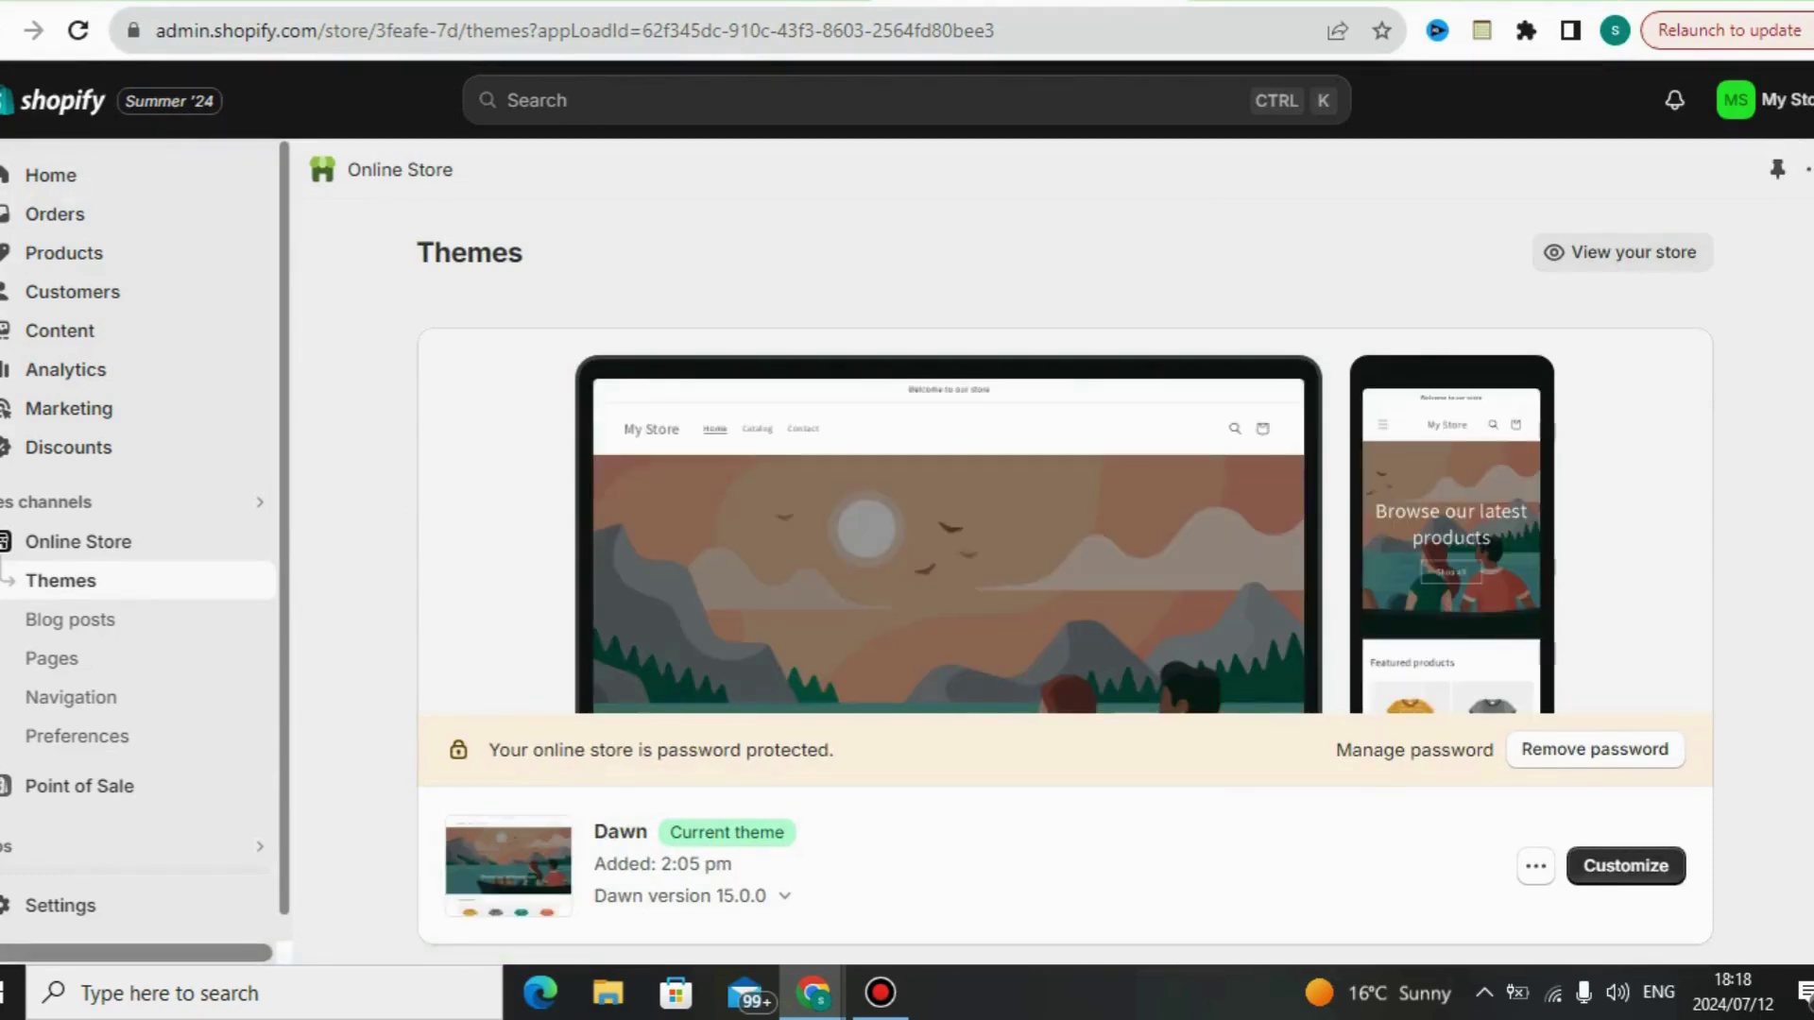
{"action": "scroll", "coordinate": [1066, 581], "scroll_direction": "down", "scroll_amount": 2}
{"action": "scroll", "coordinate": [1065, 553], "scroll_direction": "down", "scroll_amount": 7}
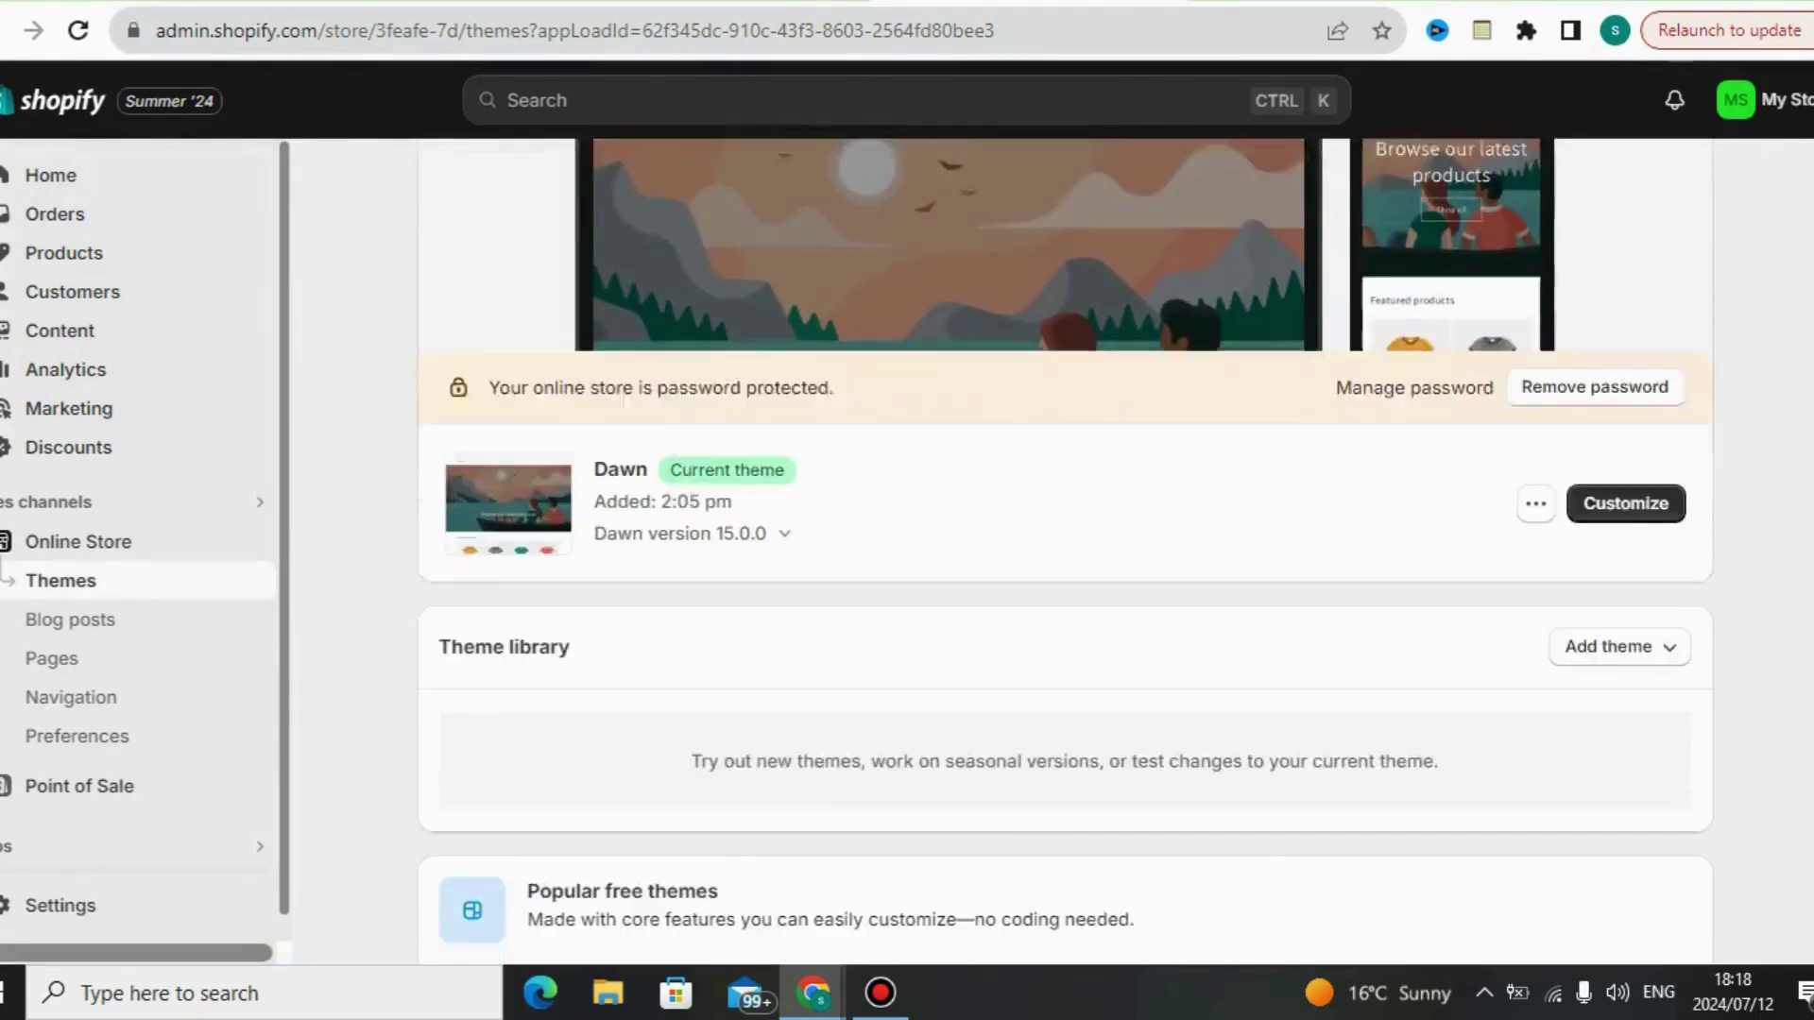
{"action": "scroll", "coordinate": [1065, 550], "scroll_direction": "down", "scroll_amount": 3}
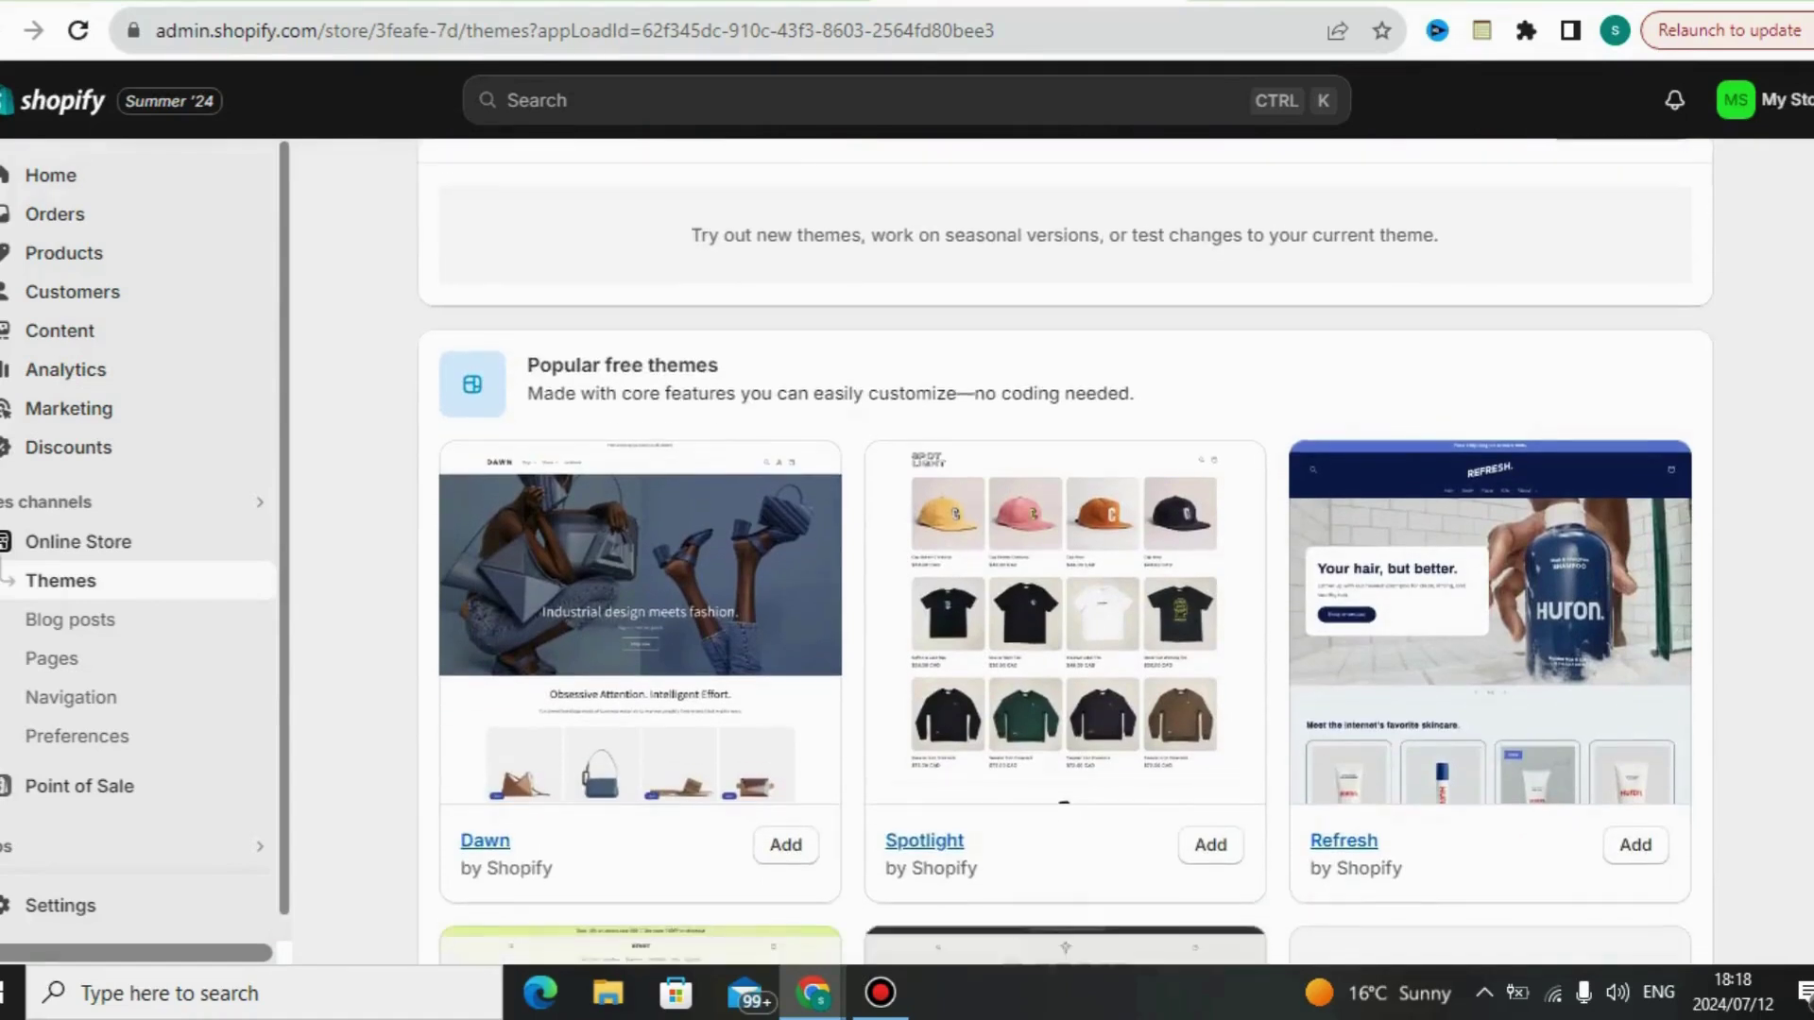